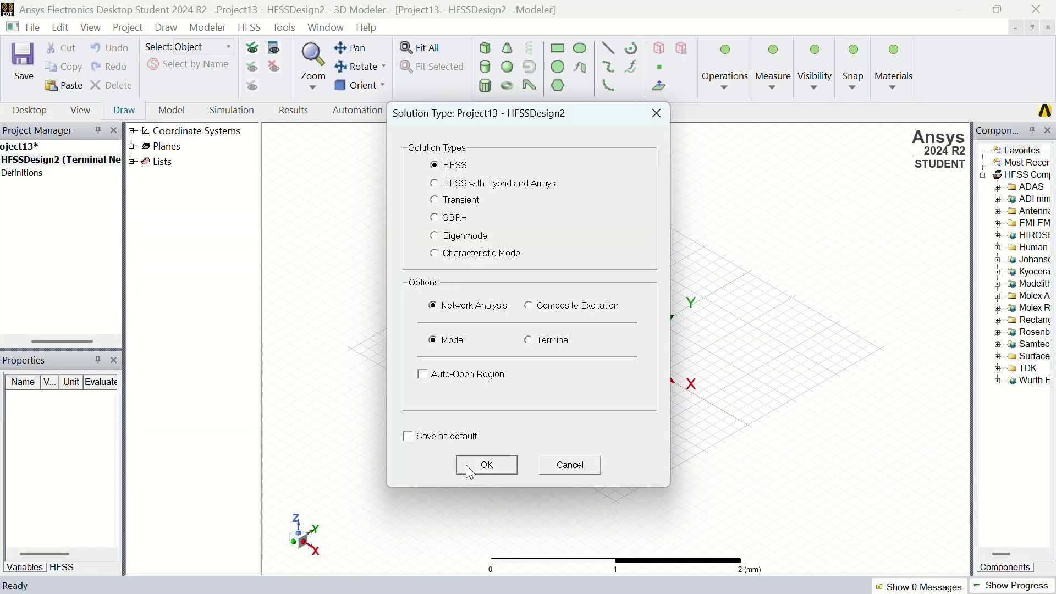
- Confirm the modal network solution type and expand HFSSDesign2 in the project tree
{"action": "left_click", "coordinate": [467, 465]}
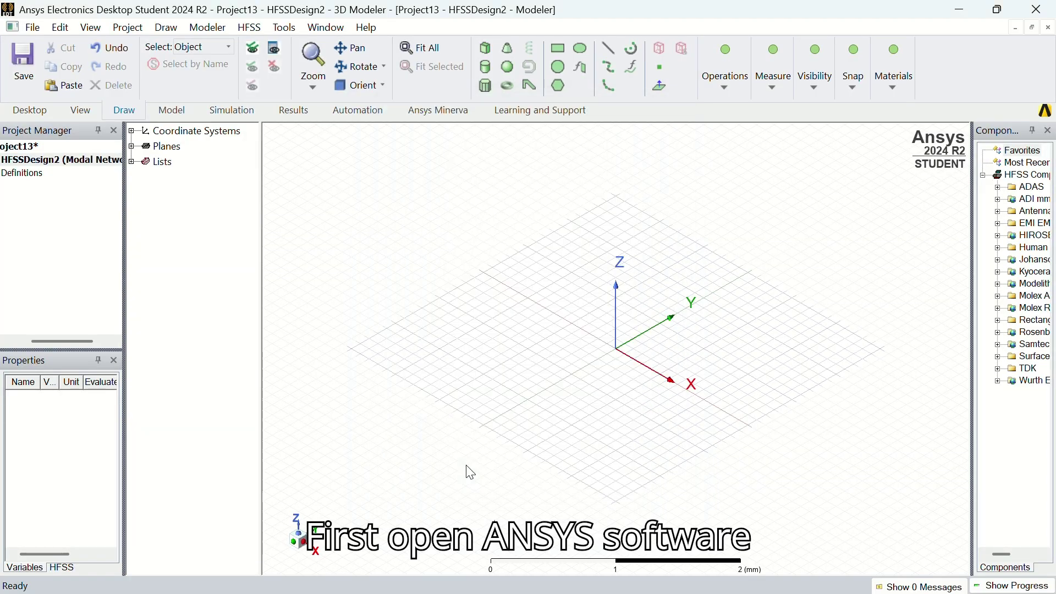
{"action": "left_click", "coordinate": [18, 341]}
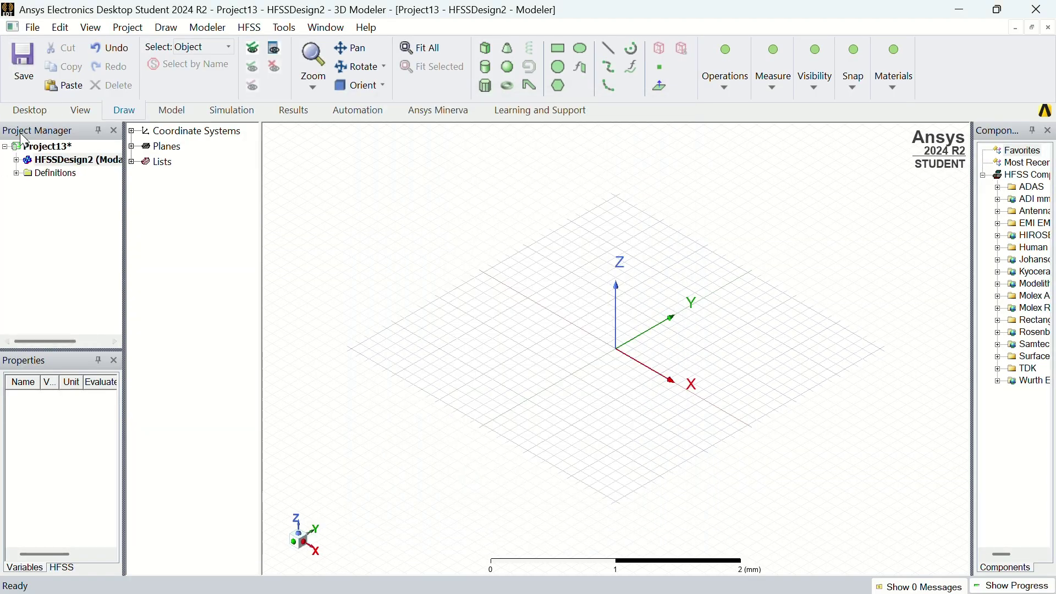
{"action": "double_click", "coordinate": [26, 161]}
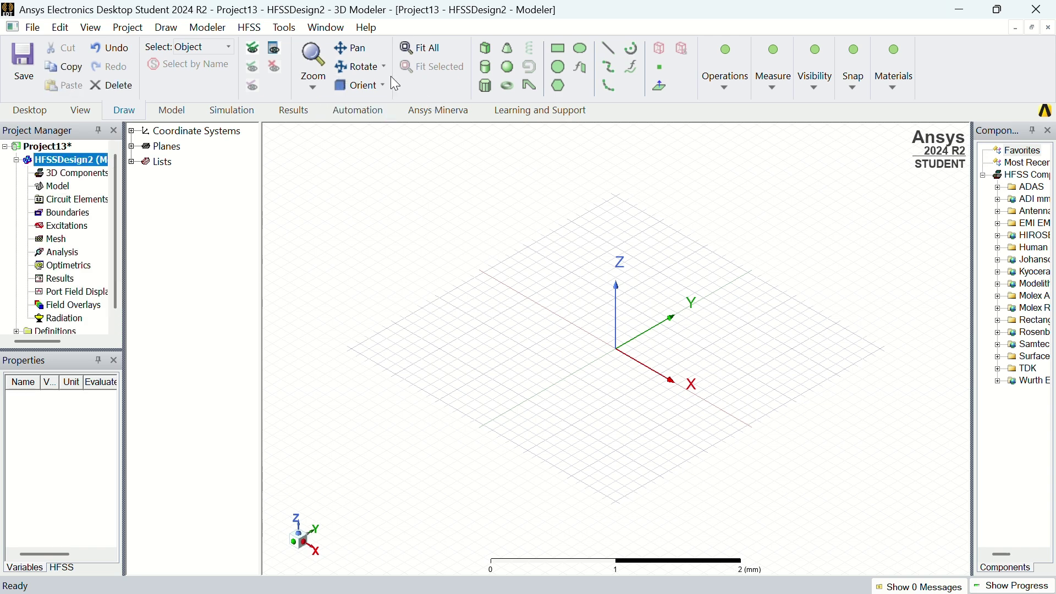
- Draw a vacuum box, Box1, by picking its base corner, opposite corner and height
{"action": "left_click", "coordinate": [167, 28]}
{"action": "left_click", "coordinate": [207, 213]}
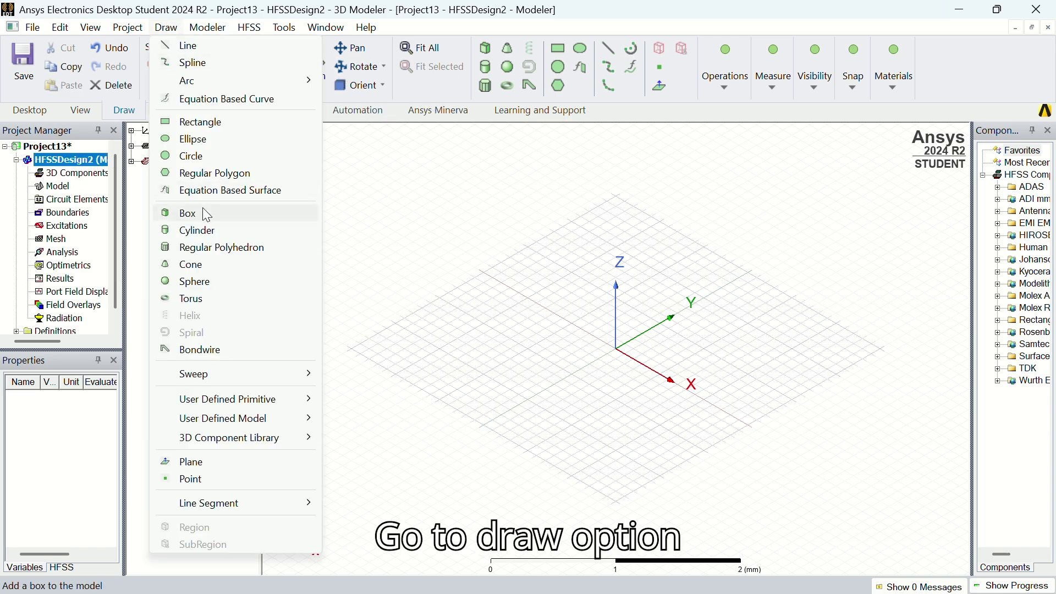
{"action": "left_click", "coordinate": [494, 278]}
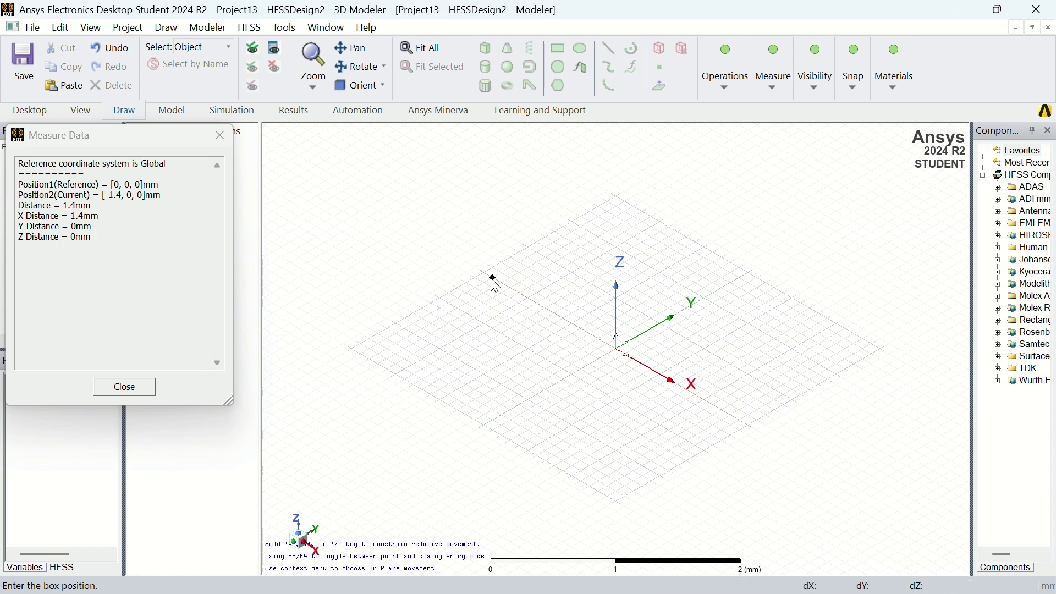
{"action": "left_click", "coordinate": [572, 474]}
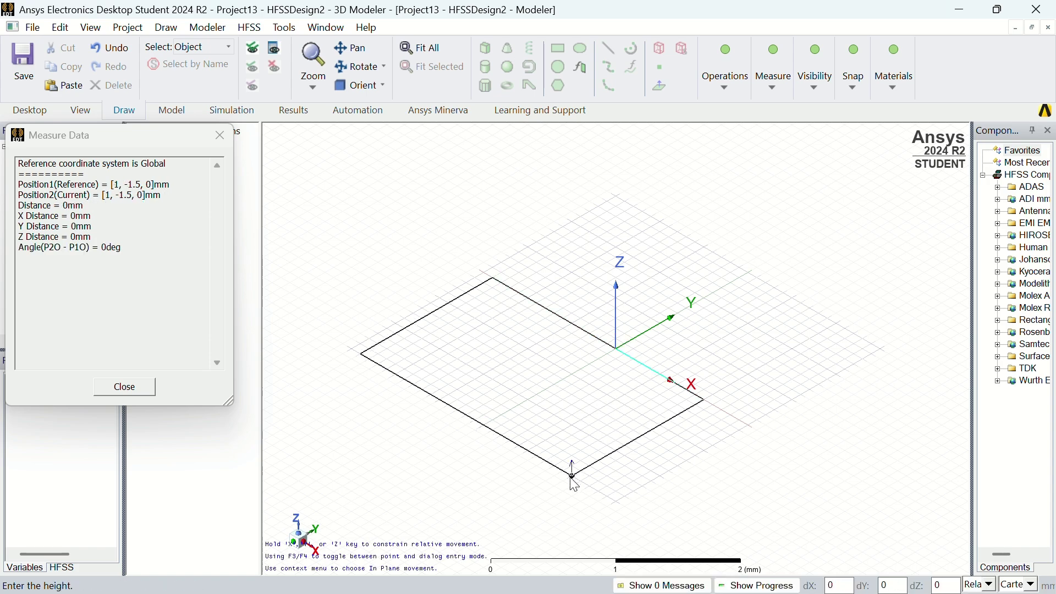
{"action": "left_click", "coordinate": [572, 425]}
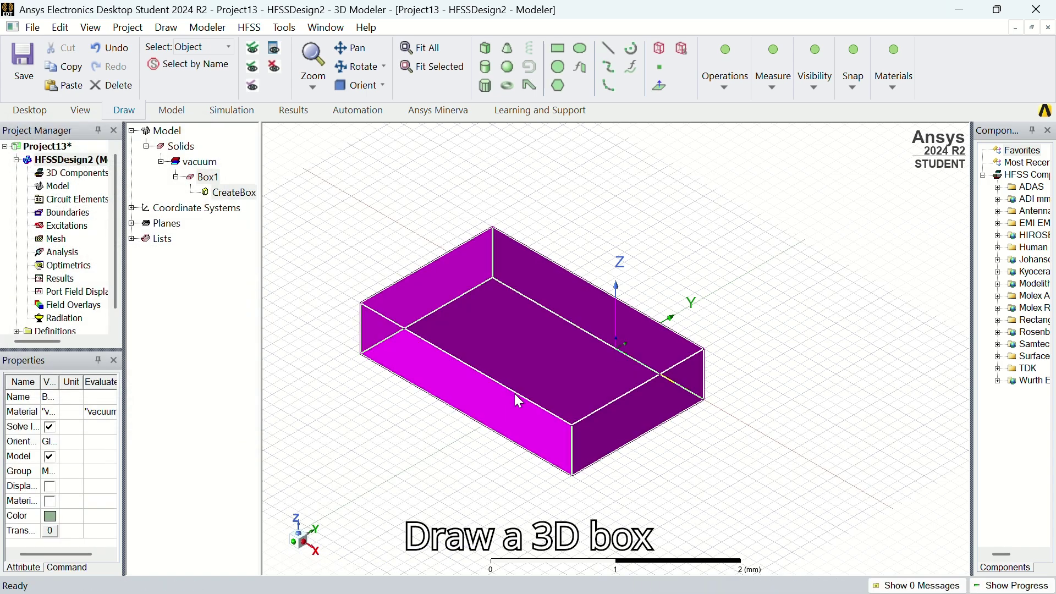
- Set Box1's CreateBox position to -7.5, 0, 0 mm
{"action": "left_click", "coordinate": [227, 195]}
{"action": "double_click", "coordinate": [226, 196]}
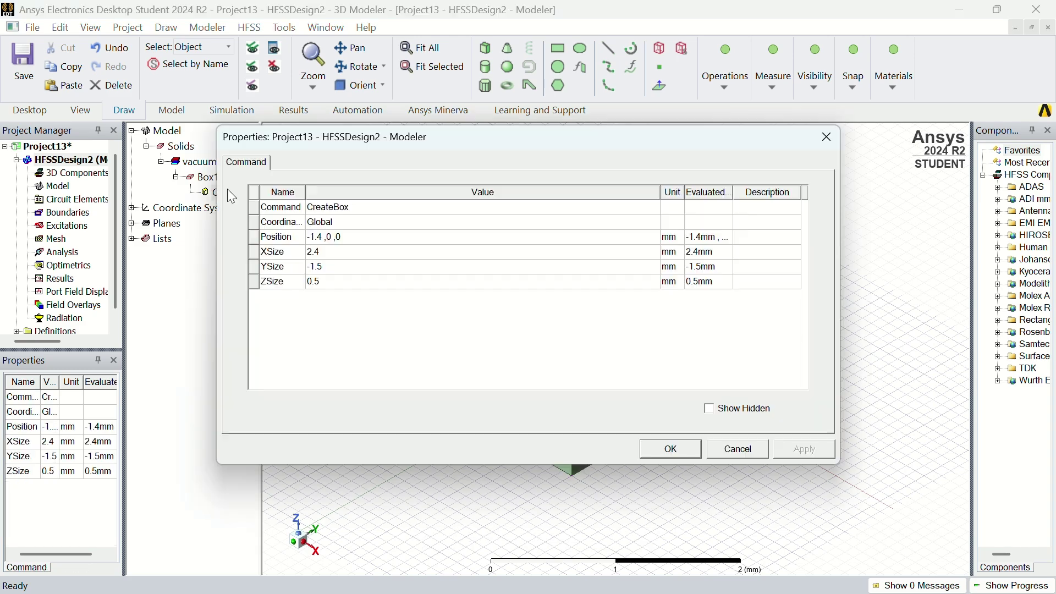
{"action": "left_click", "coordinate": [357, 238]}
{"action": "left_click", "coordinate": [356, 238]}
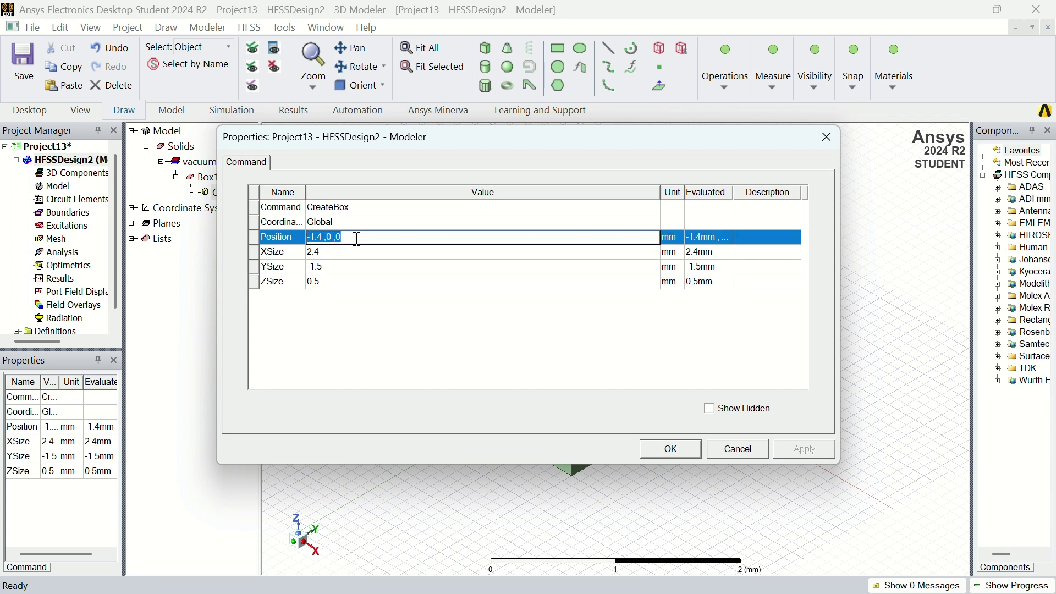
{"action": "key", "text": "BackSpace"}
{"action": "type", "text": "-7.5 "}
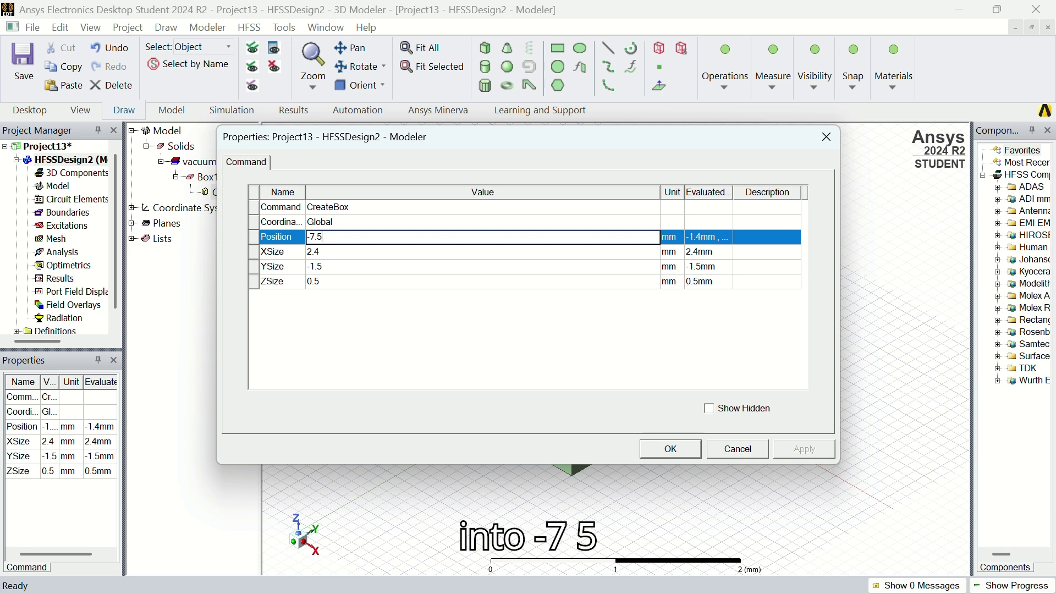
{"action": "type", "text": ",0 "}
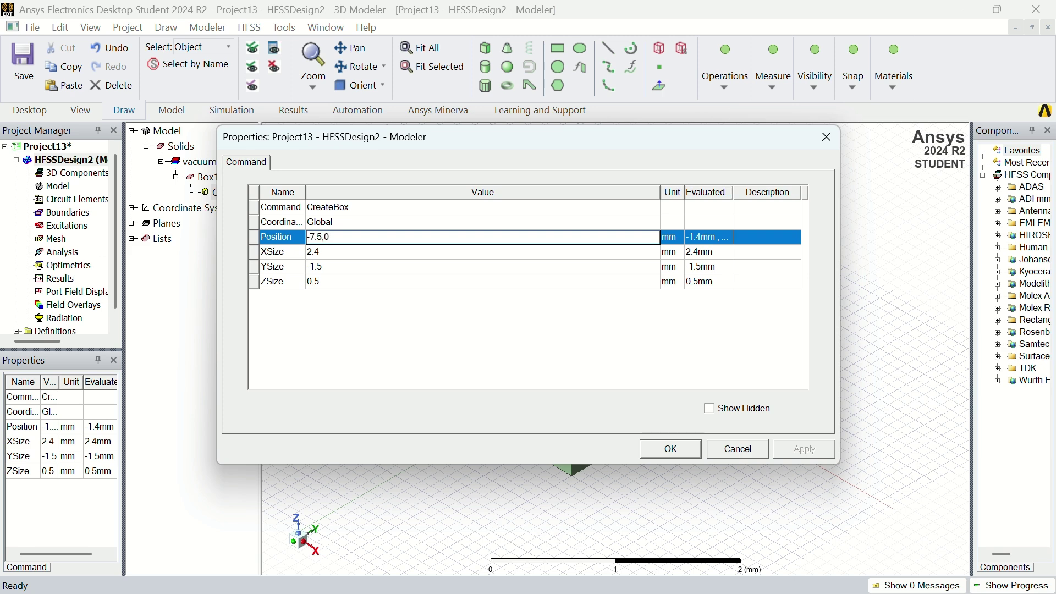
{"action": "type", "text": ",0"}
{"action": "key", "text": "Tab"}
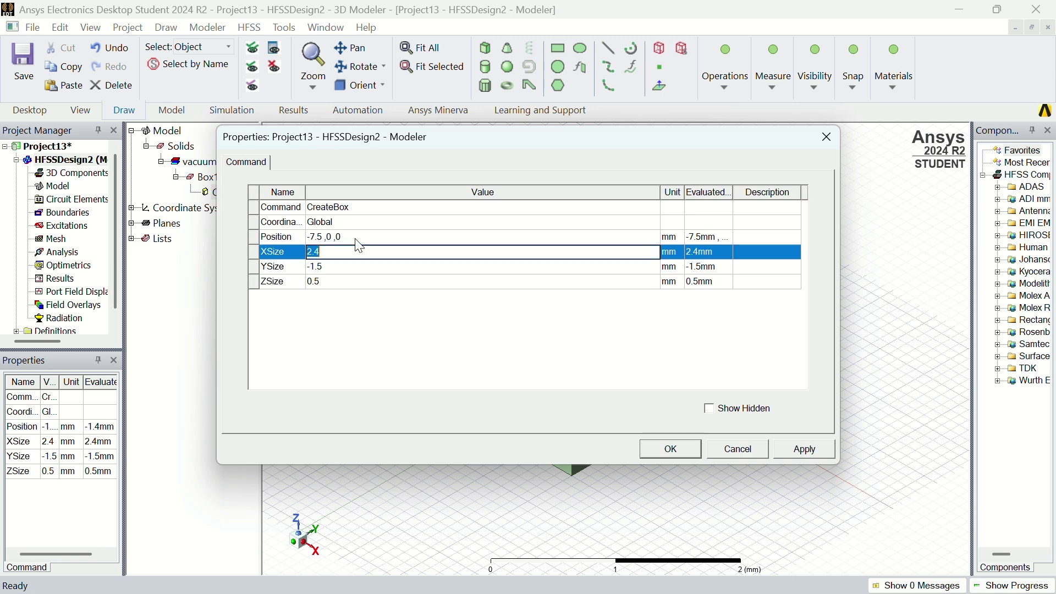
- Set Box1's size to 15 × 20 × 1.6 mm, apply it, and fit the view
{"action": "key", "text": "BackSpace"}
{"action": "type", "text": "15"}
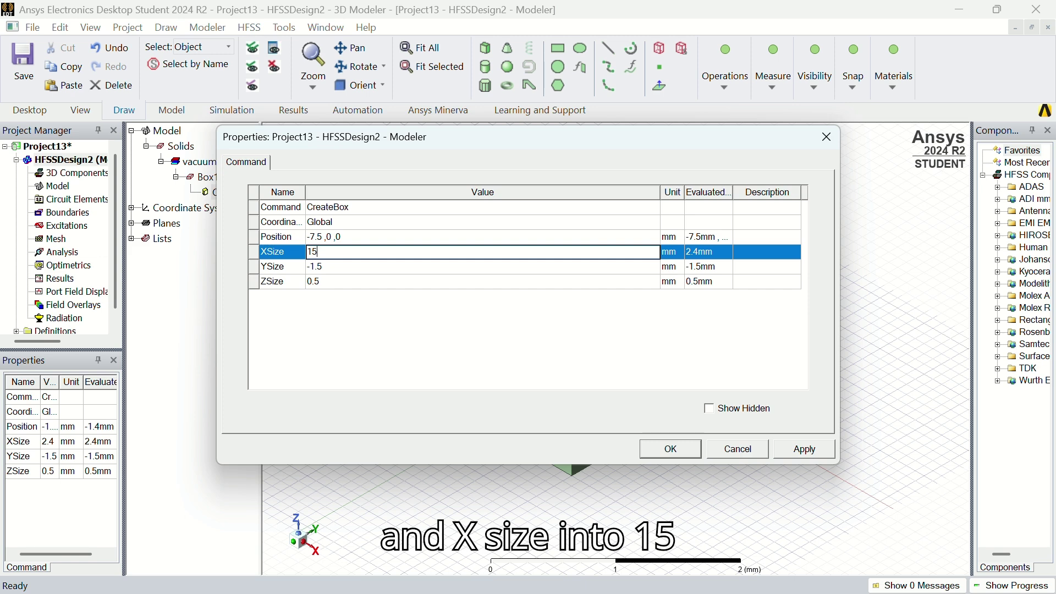
{"action": "key", "text": "Tab"}
{"action": "key", "text": "BackSpace"}
{"action": "type", "text": "2"}
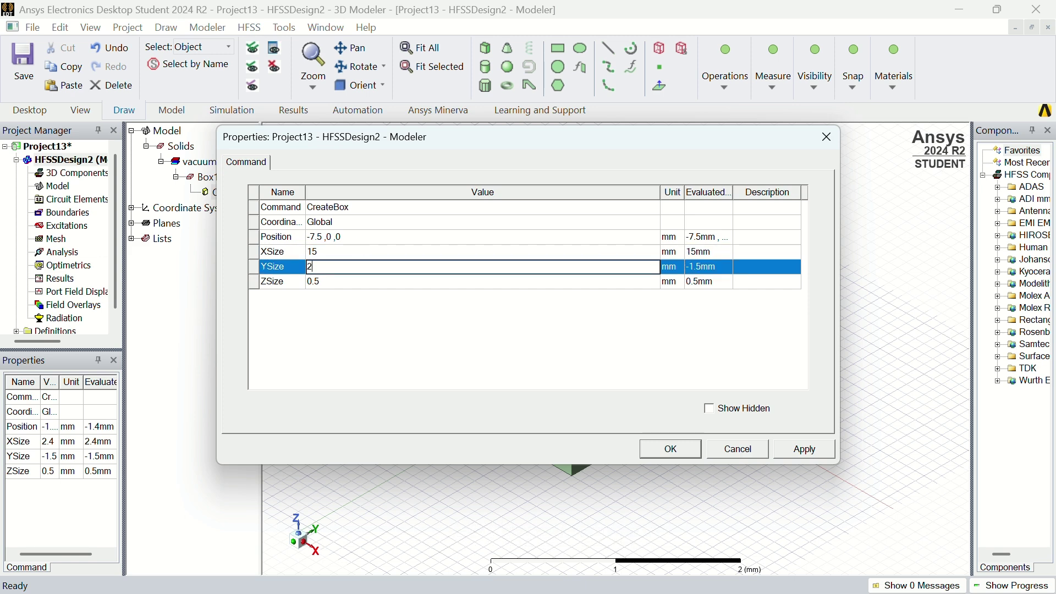
{"action": "type", "text": "0"}
{"action": "key", "text": "Tab"}
{"action": "key", "text": "BackSpace"}
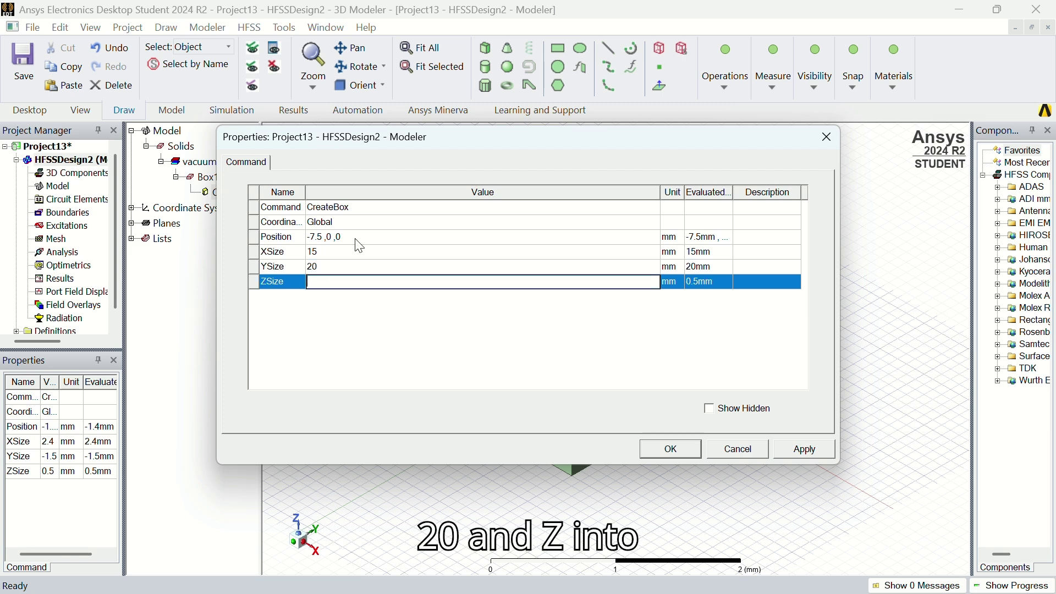
{"action": "type", "text": "1.6"}
{"action": "key", "text": "Return"}
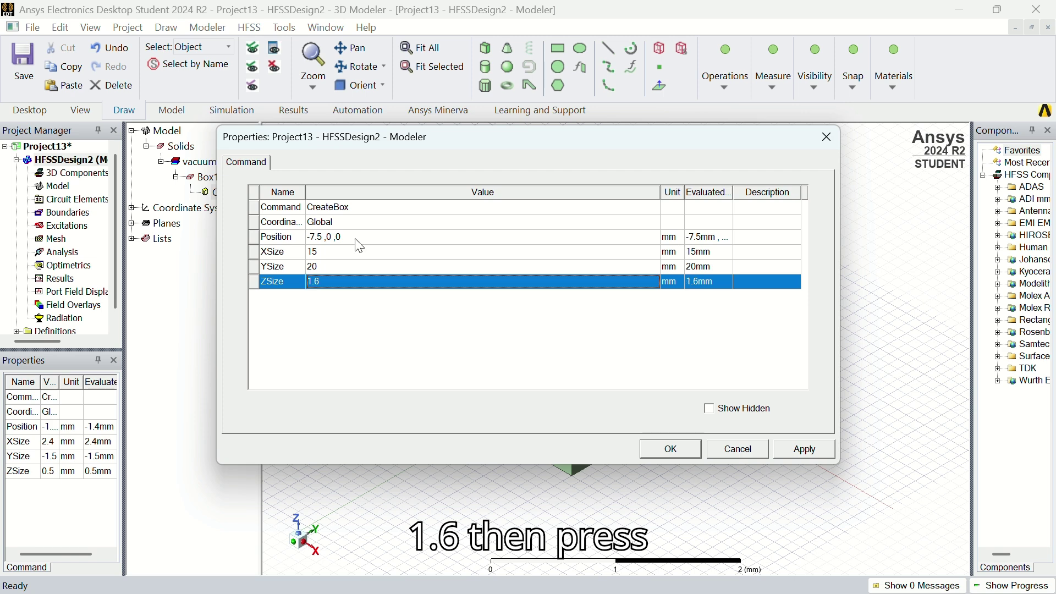
{"action": "left_click", "coordinate": [819, 449]}
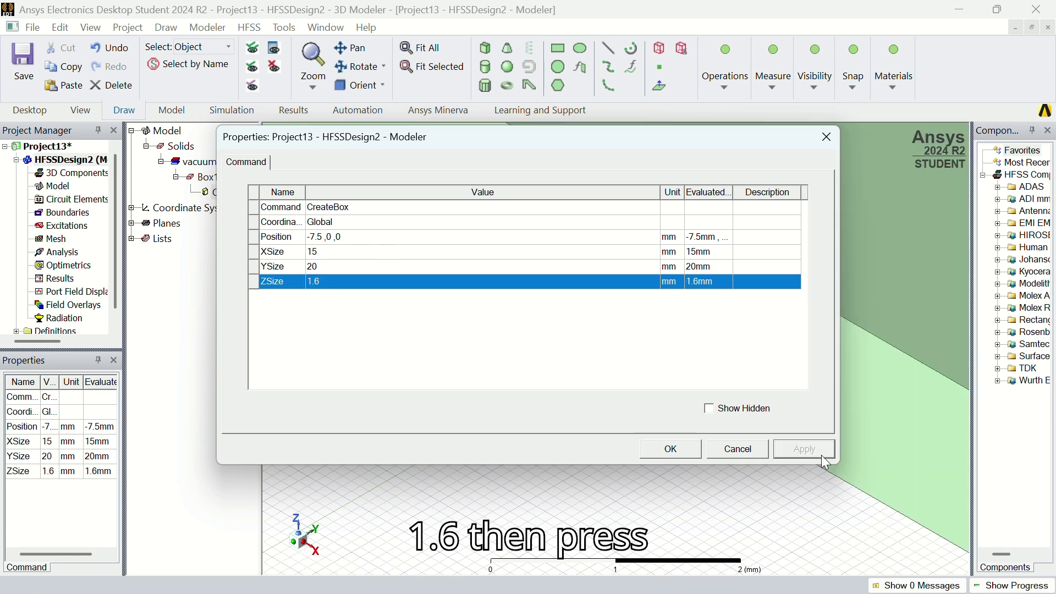
{"action": "left_click", "coordinate": [672, 450]}
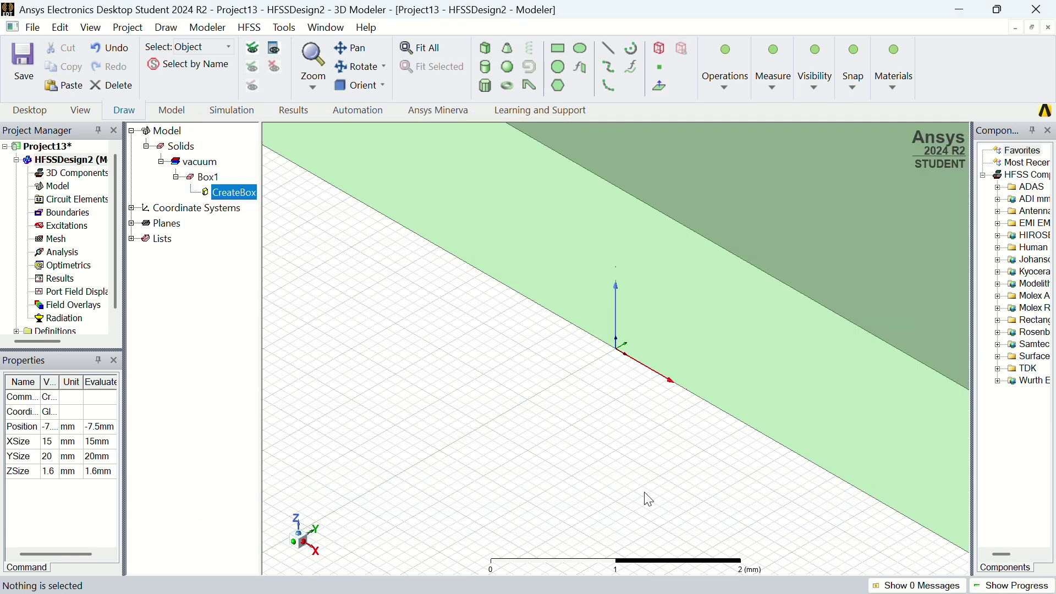
{"action": "left_click", "coordinate": [422, 48]}
{"action": "left_click", "coordinate": [828, 217]}
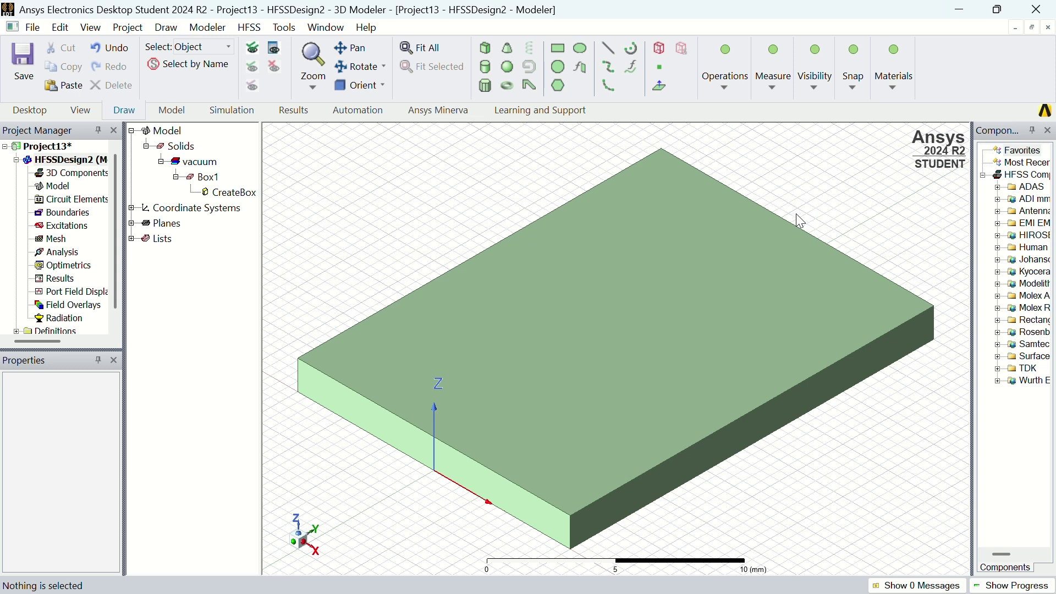
- Draw a rectangle sheet, Rectangle1, on top of the box
{"action": "left_click", "coordinate": [177, 28]}
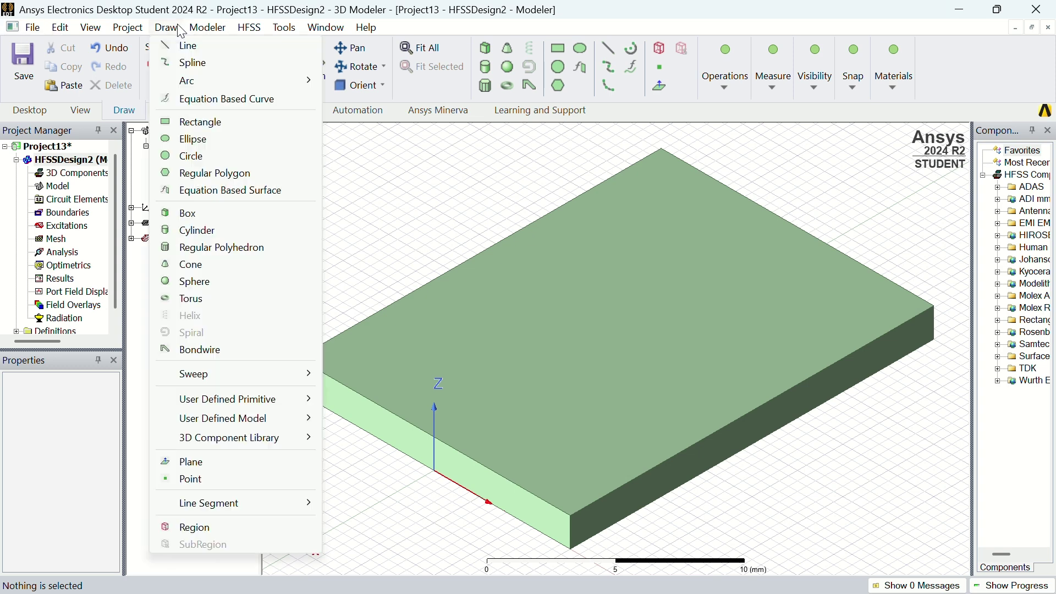
{"action": "left_click", "coordinate": [214, 122]}
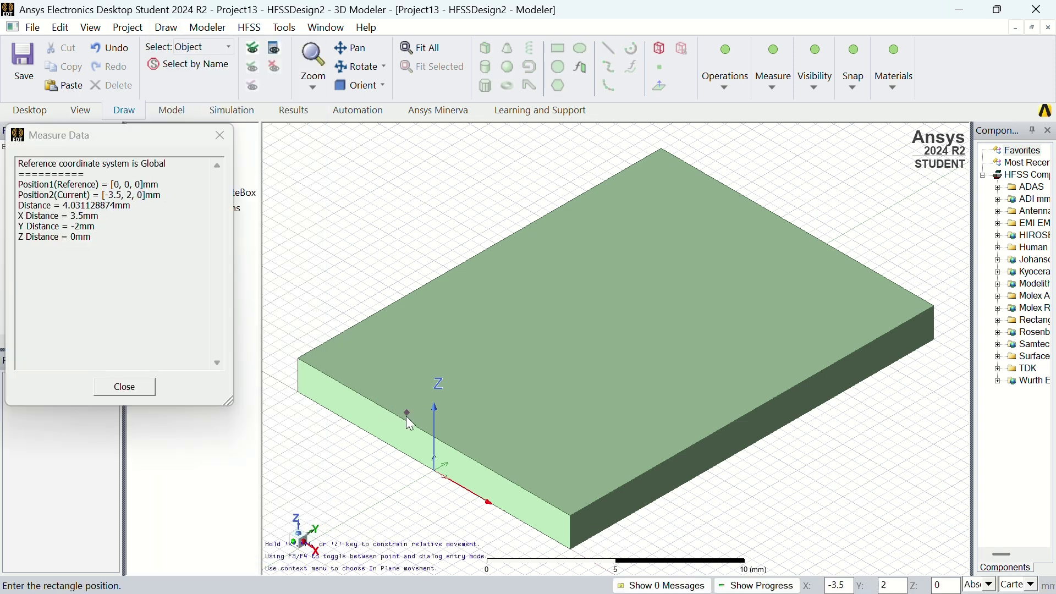
{"action": "left_click", "coordinate": [408, 424]}
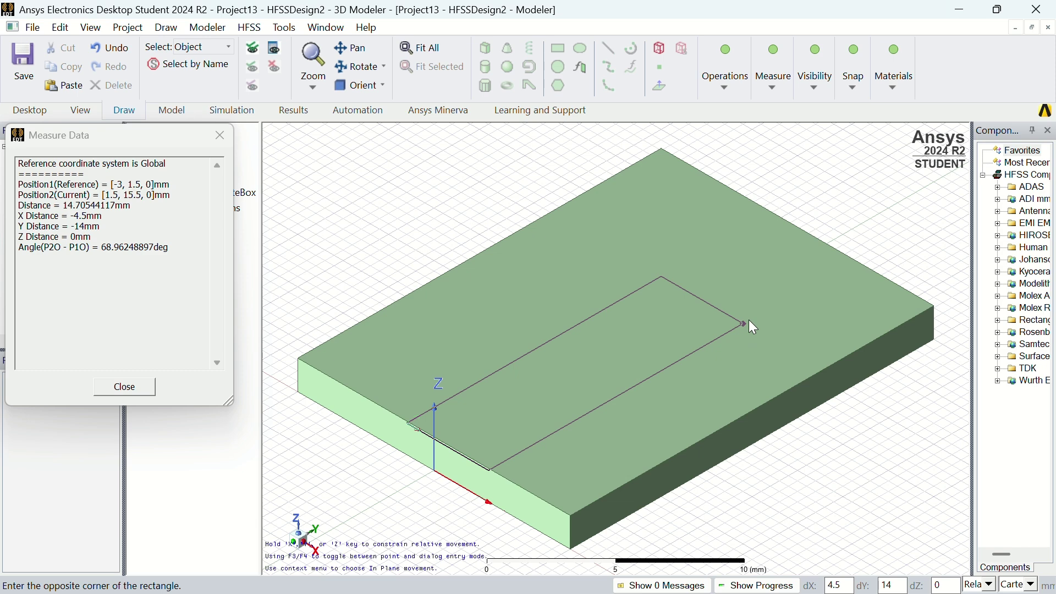
{"action": "left_click", "coordinate": [810, 232]}
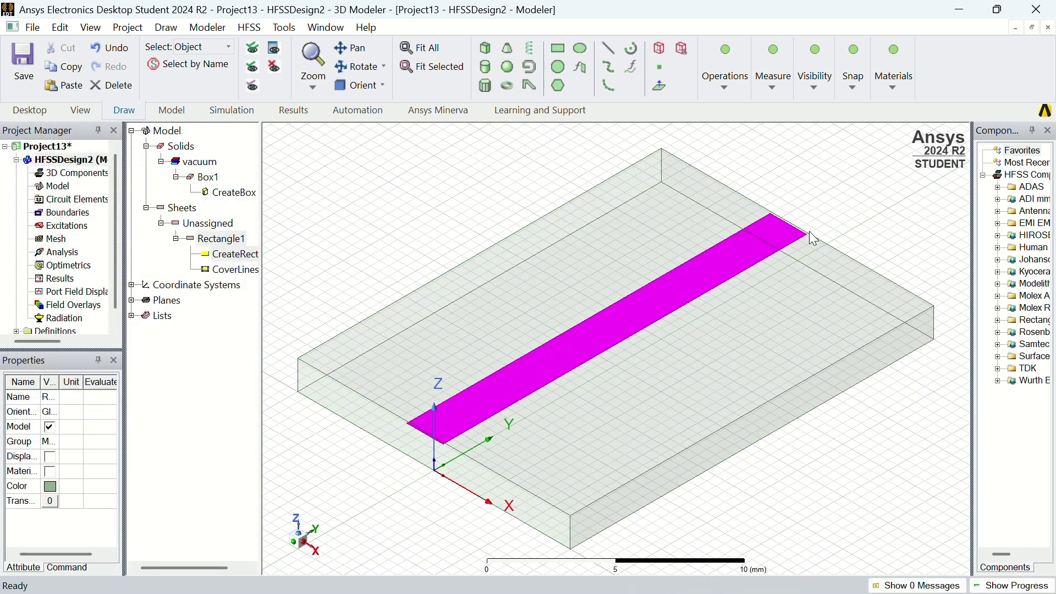
{"action": "left_click", "coordinate": [938, 221]}
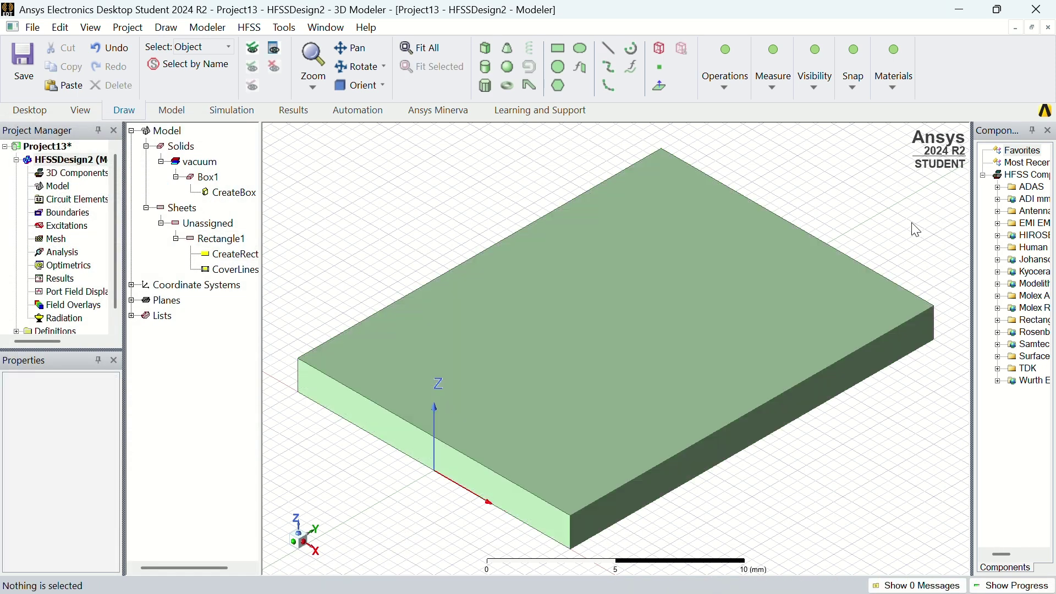
- Set Rectangle1's position to -1.5, 0, 1.6 mm, correcting a mistyped value
{"action": "left_click", "coordinate": [217, 258]}
{"action": "double_click", "coordinate": [217, 259]}
{"action": "left_click", "coordinate": [383, 237]}
{"action": "left_click", "coordinate": [387, 237]}
{"action": "key", "text": "BackSpace"}
{"action": "type", "text": "0,"}
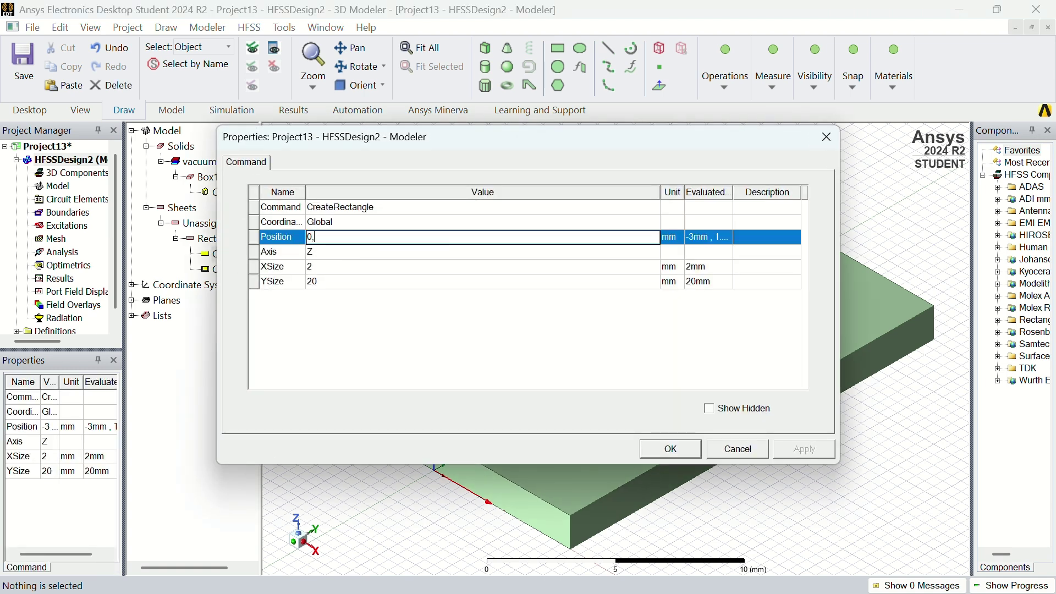
{"action": "type", "text": "-1."}
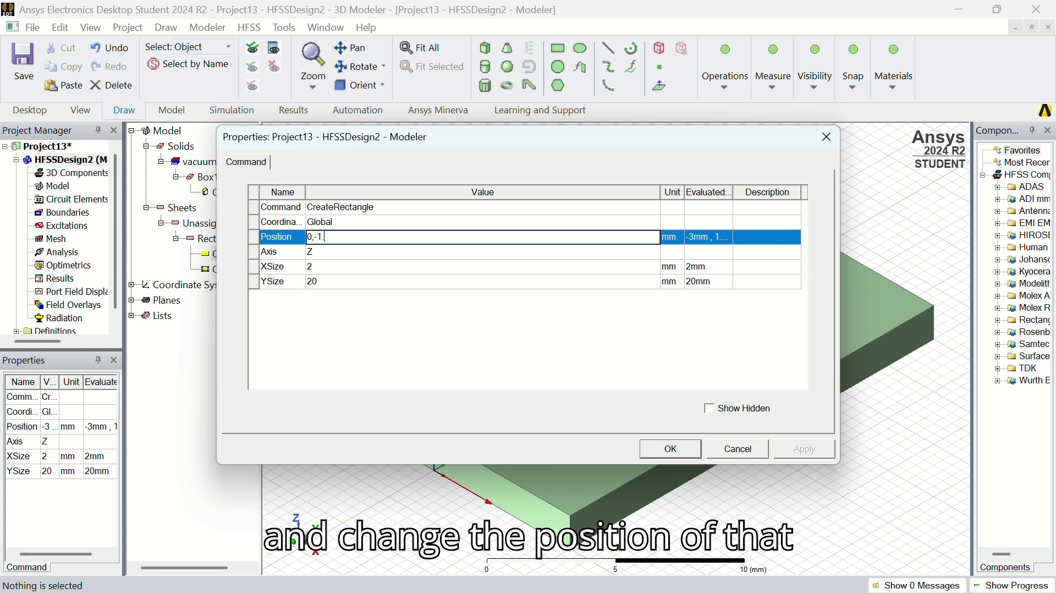
{"action": "type", "text": "5"}
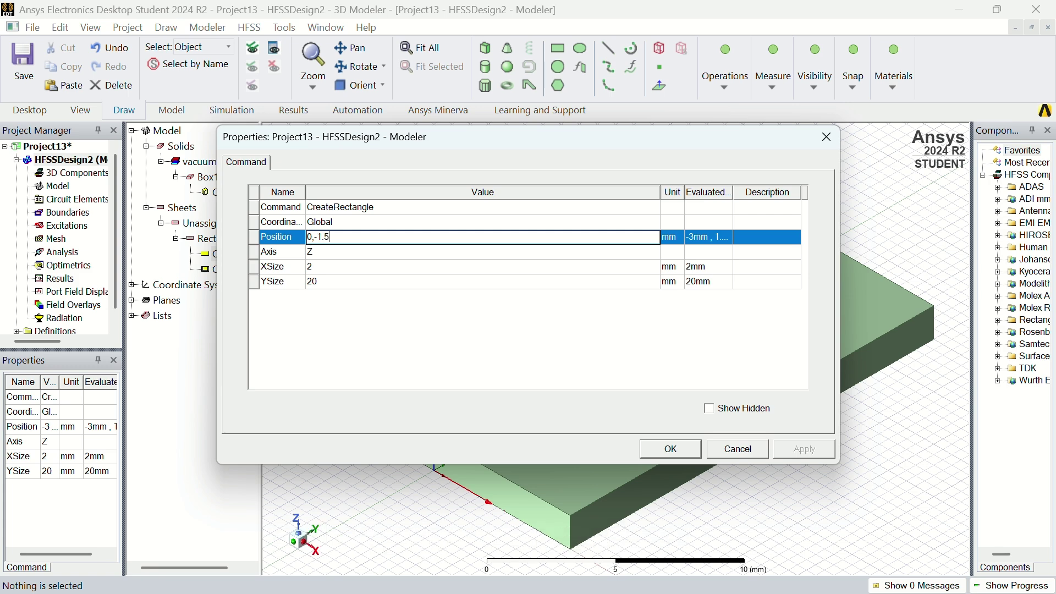
{"action": "key", "text": "BackSpace"}
{"action": "key", "text": "BackSpace"}
{"action": "key", "text": "BackSpace"}
{"action": "key", "text": "BackSpace"}
{"action": "key", "text": "BackSpace"}
{"action": "key", "text": "BackSpace"}
{"action": "type", "text": "-1.5,"}
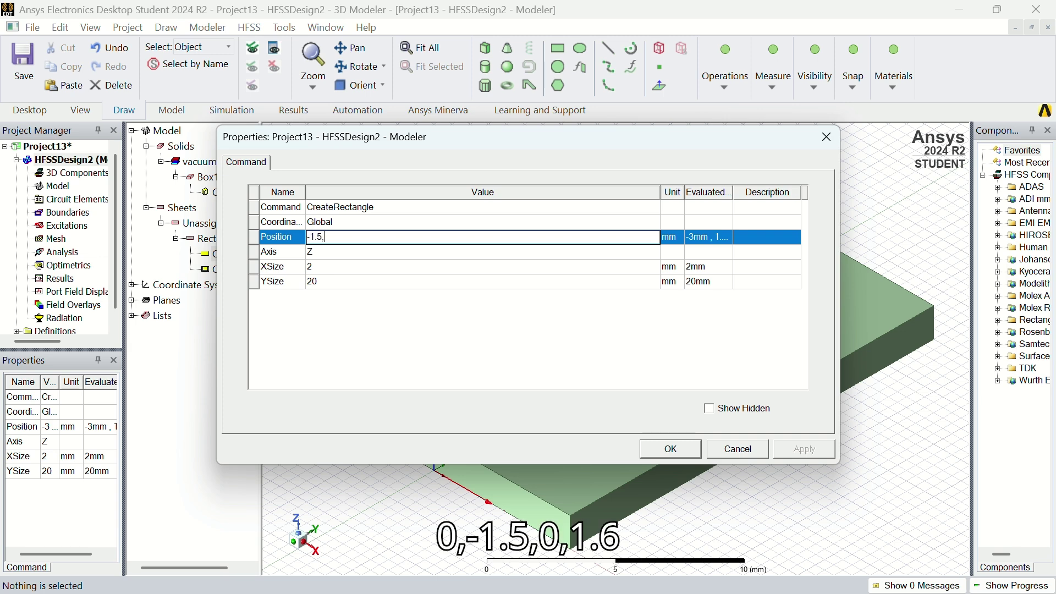
{"action": "type", "text": "0,1.6"}
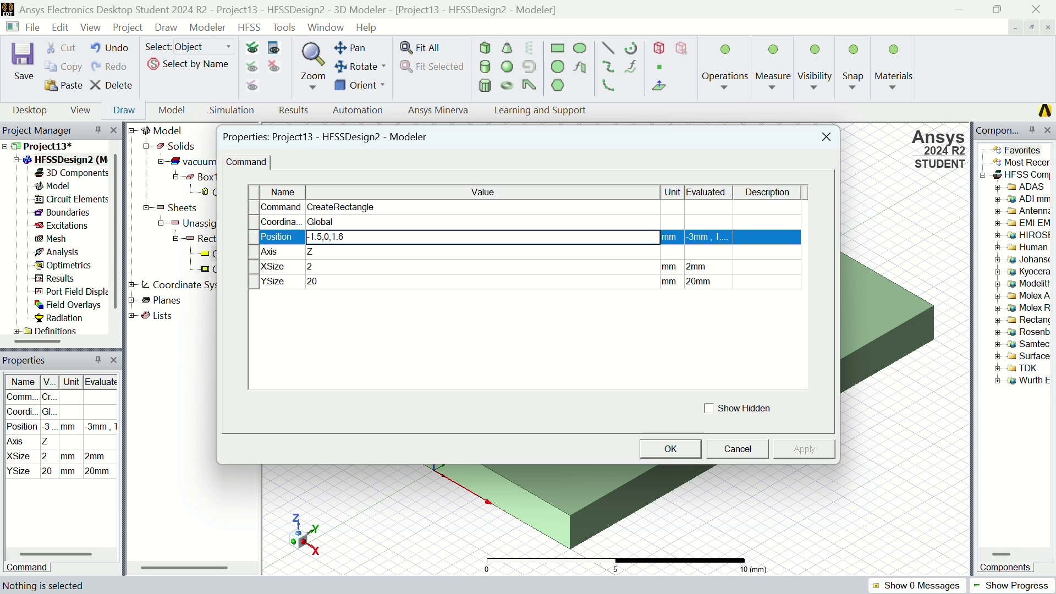
{"action": "left_click", "coordinate": [351, 267]}
- Give Rectangle1 an XSize of 3 and YSize of 20 mm and apply
{"action": "left_click", "coordinate": [351, 266]}
{"action": "key", "text": "BackSpace"}
{"action": "type", "text": "3"}
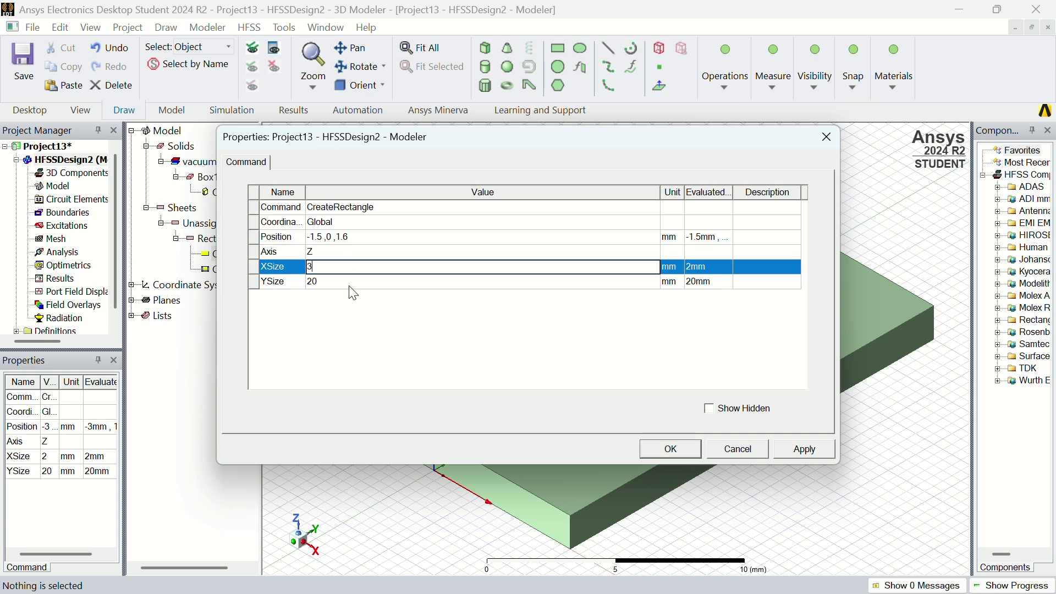
{"action": "left_click", "coordinate": [351, 283]}
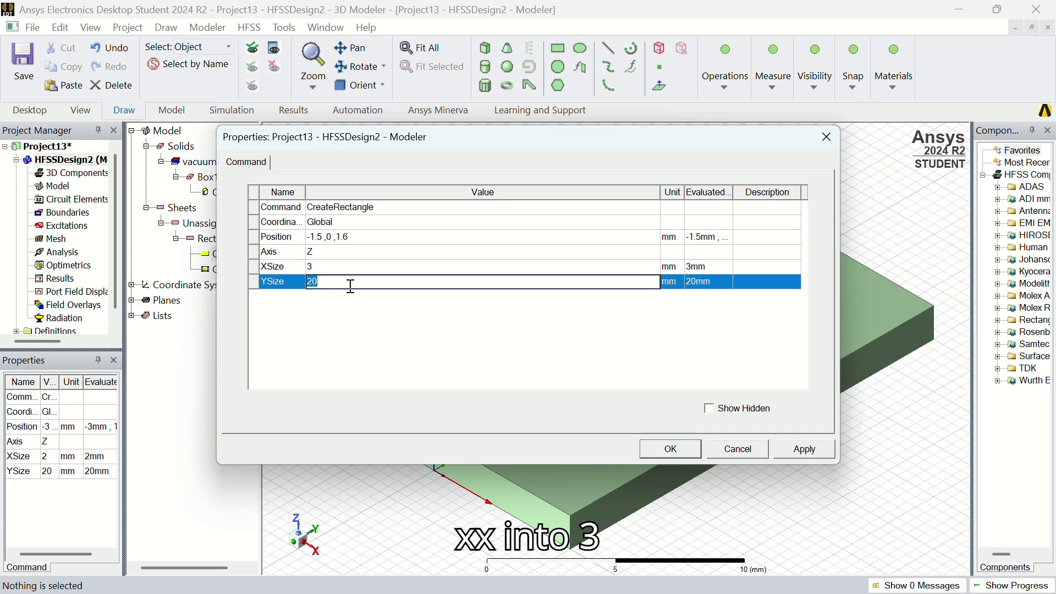
{"action": "key", "text": "Return"}
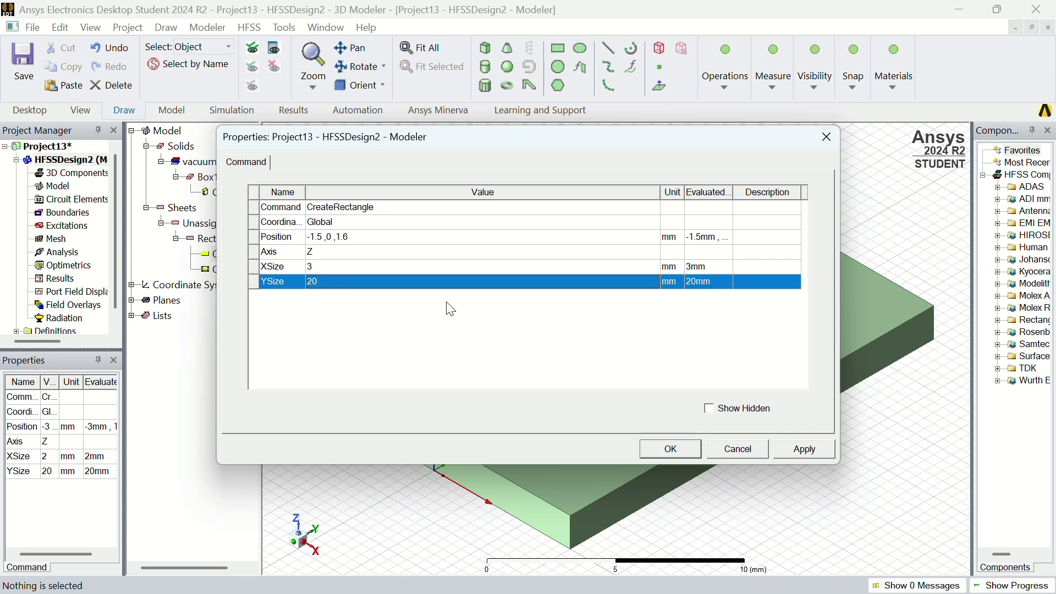
{"action": "left_click", "coordinate": [802, 450]}
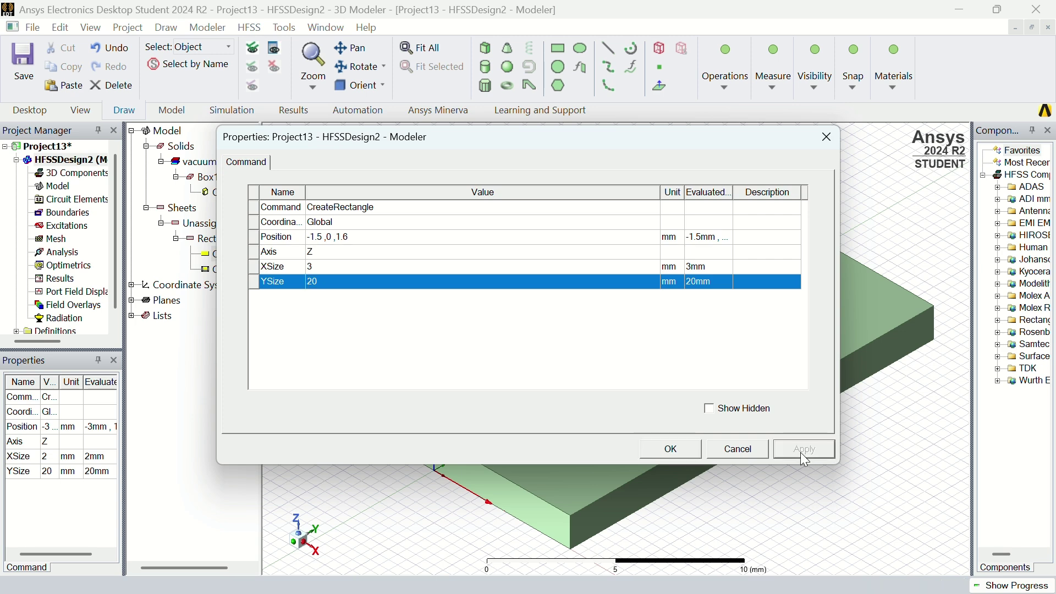
{"action": "left_click", "coordinate": [691, 448]}
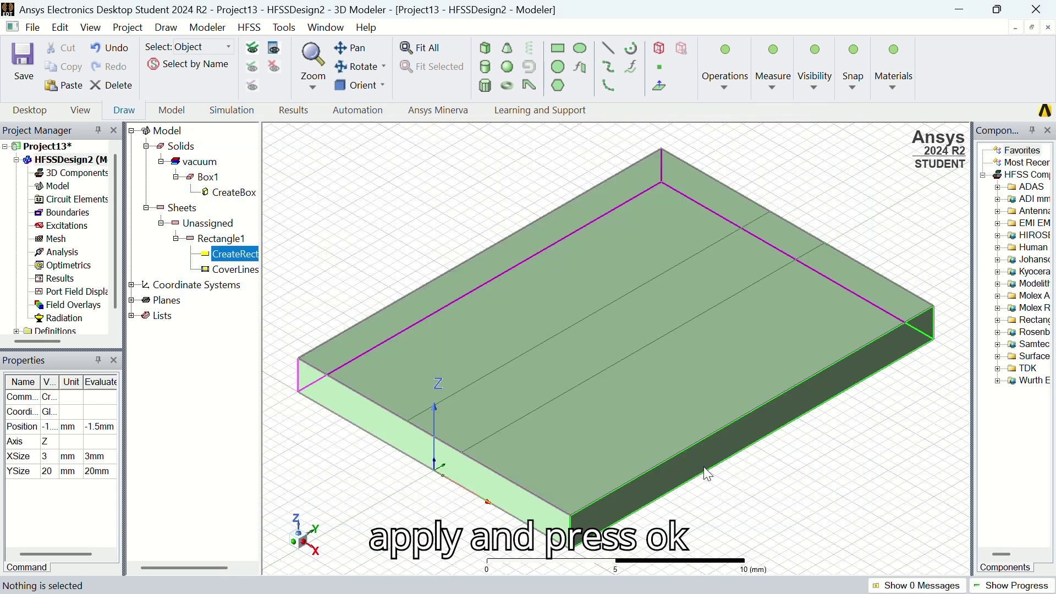
- Change Rectangle1's colour to red through its properties dialog
{"action": "double_click", "coordinate": [223, 239]}
{"action": "left_click", "coordinate": [397, 297]}
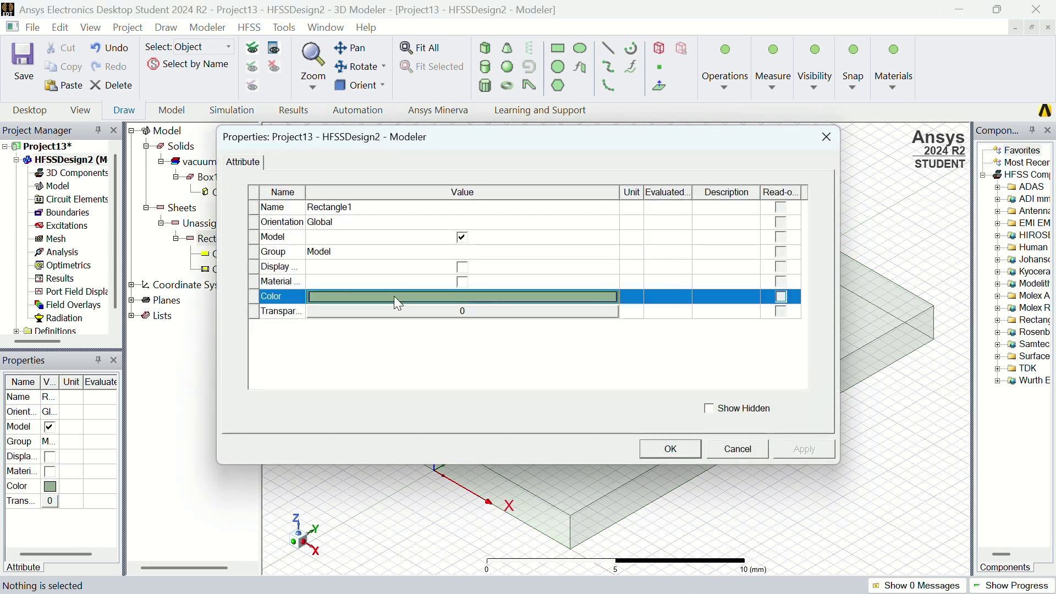
{"action": "left_click", "coordinate": [398, 302]}
{"action": "left_click", "coordinate": [361, 228]}
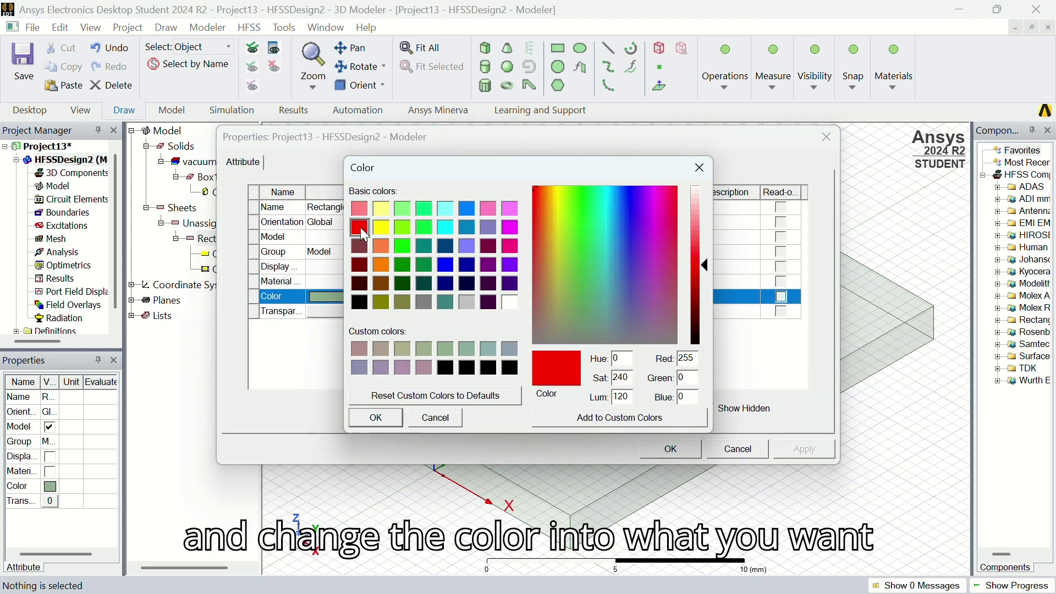
{"action": "left_click", "coordinate": [376, 418]}
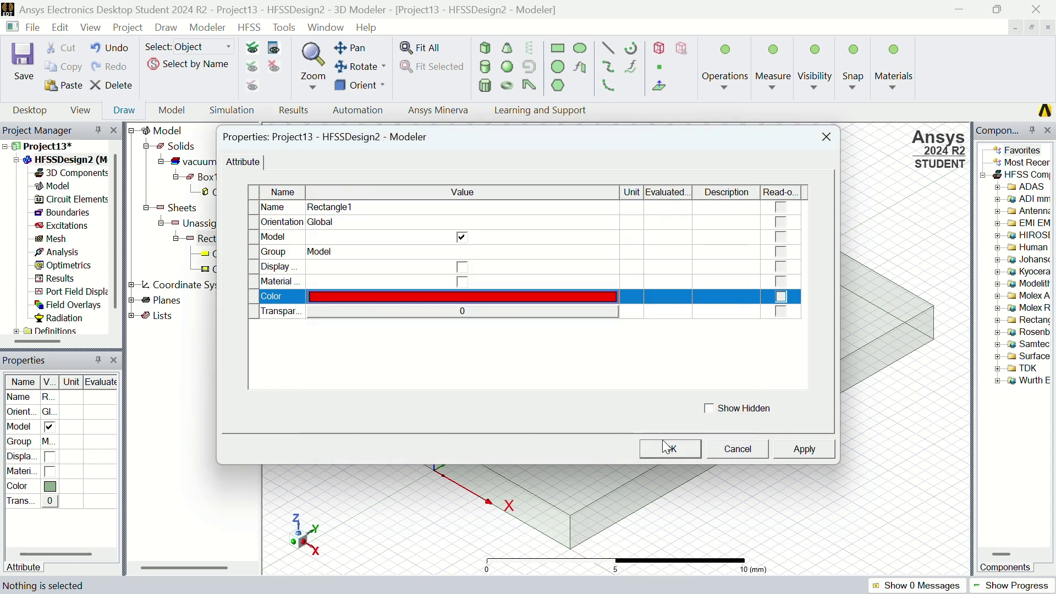
{"action": "left_click", "coordinate": [790, 448]}
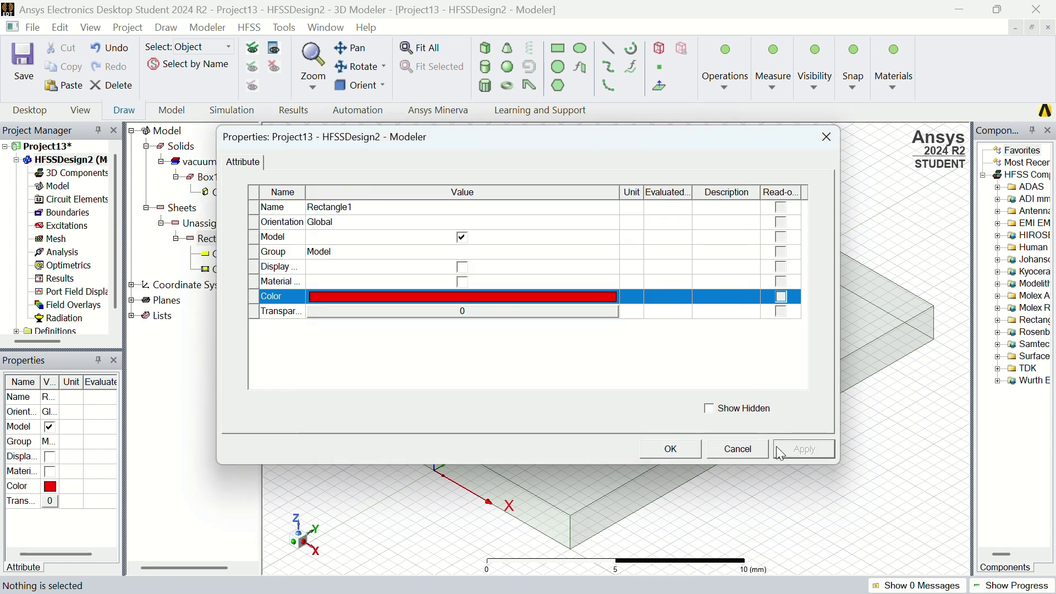
{"action": "left_click", "coordinate": [687, 453]}
{"action": "left_click", "coordinate": [741, 520]}
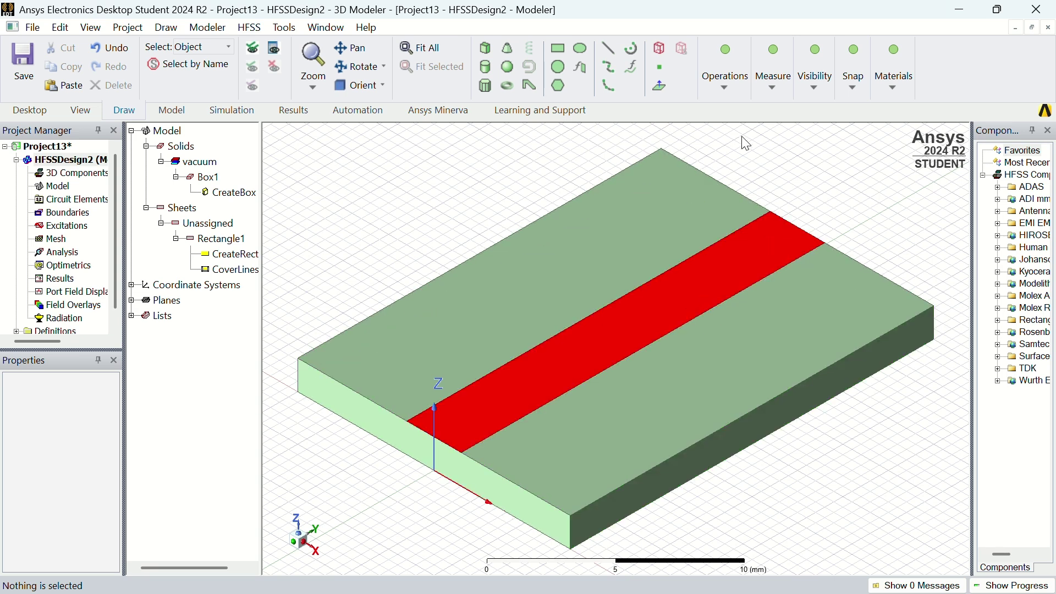
- Draw Rectangle2 from Box1's left top corner to just beside the red strip
{"action": "left_click", "coordinate": [165, 28]}
{"action": "left_click", "coordinate": [176, 123]}
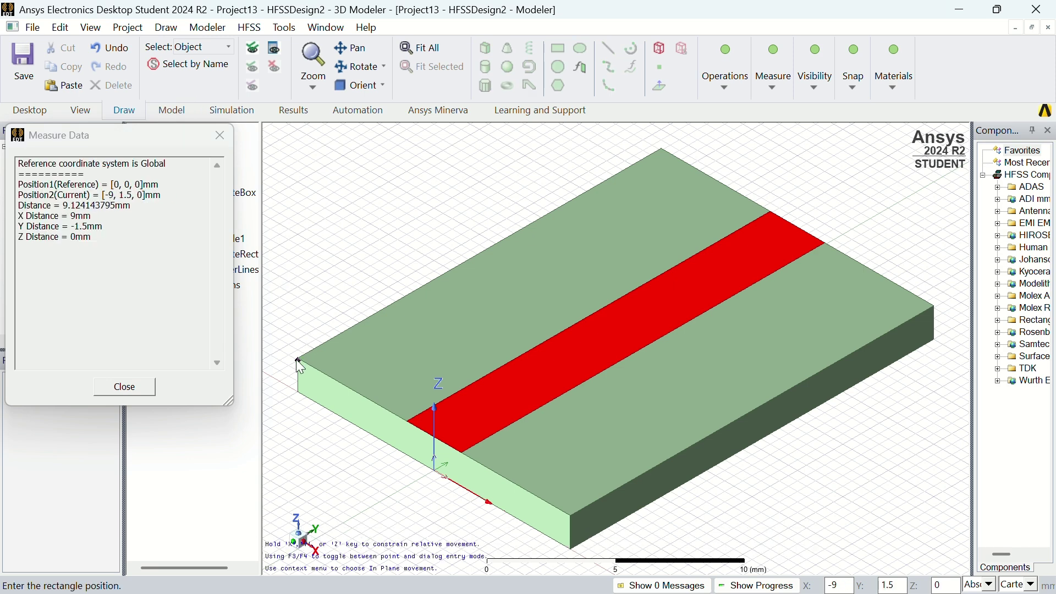
{"action": "scroll", "coordinate": [297, 358], "scroll_direction": "up", "scroll_amount": 2}
{"action": "scroll", "coordinate": [301, 361], "scroll_direction": "down", "scroll_amount": 1}
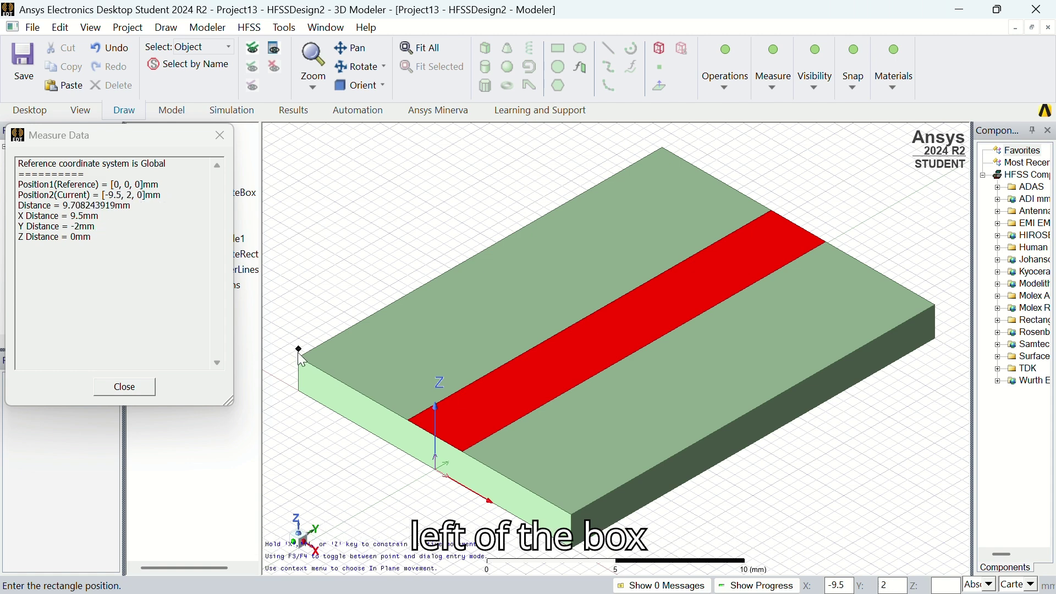
{"action": "scroll", "coordinate": [302, 362], "scroll_direction": "up", "scroll_amount": 1}
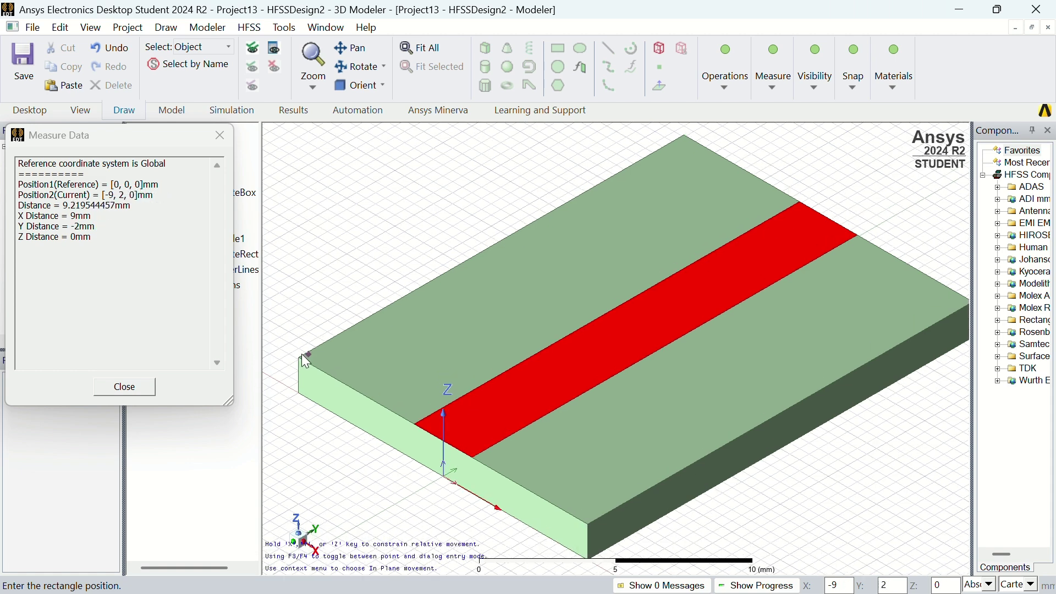
{"action": "scroll", "coordinate": [299, 356], "scroll_direction": "up", "scroll_amount": 1}
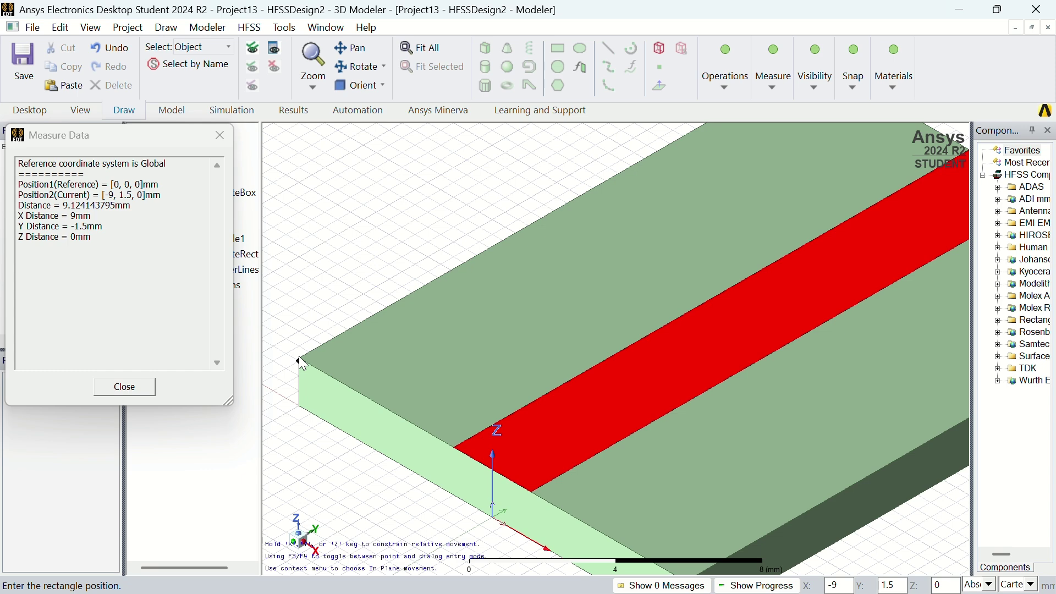
{"action": "left_click", "coordinate": [302, 360]}
{"action": "scroll", "coordinate": [302, 359], "scroll_direction": "down", "scroll_amount": 2}
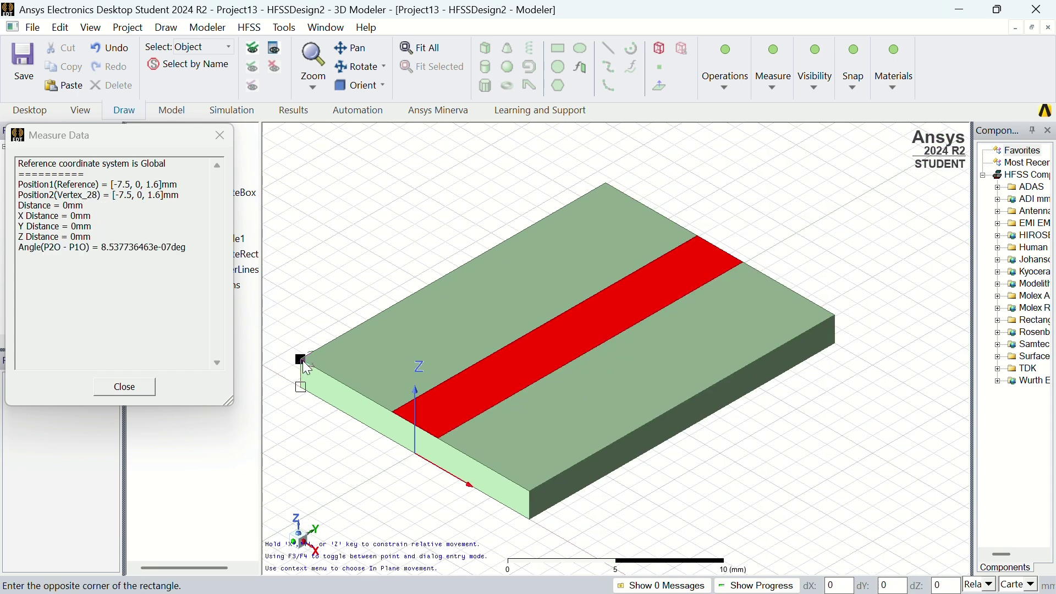
{"action": "left_click", "coordinate": [690, 239]}
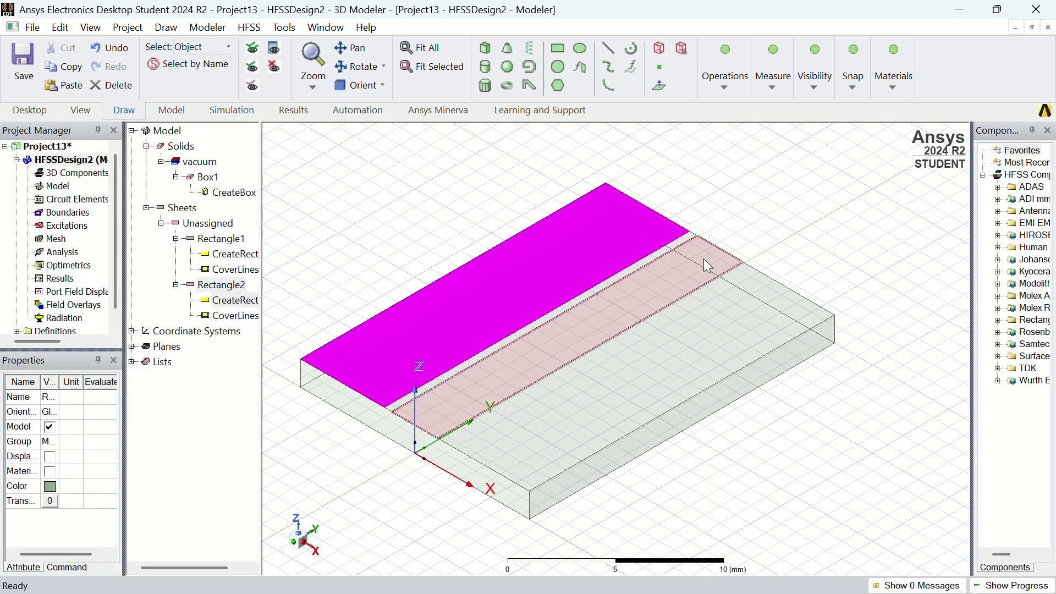
{"action": "left_click", "coordinate": [871, 226]}
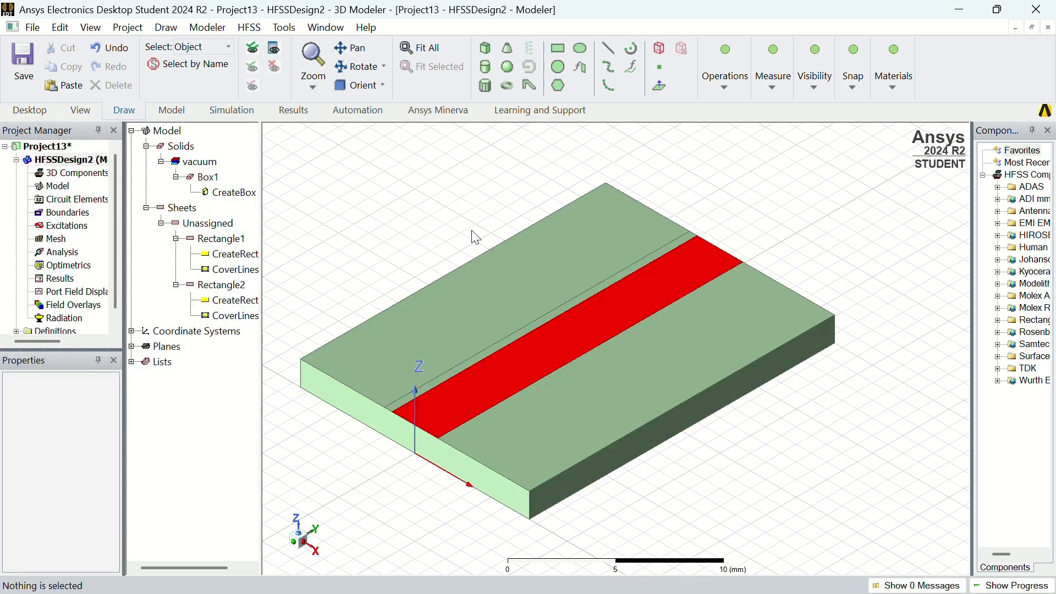
- Change Rectangle2's XSize to 5.7 mm, keep YSize 20, and recheck its settings
{"action": "double_click", "coordinate": [234, 302]}
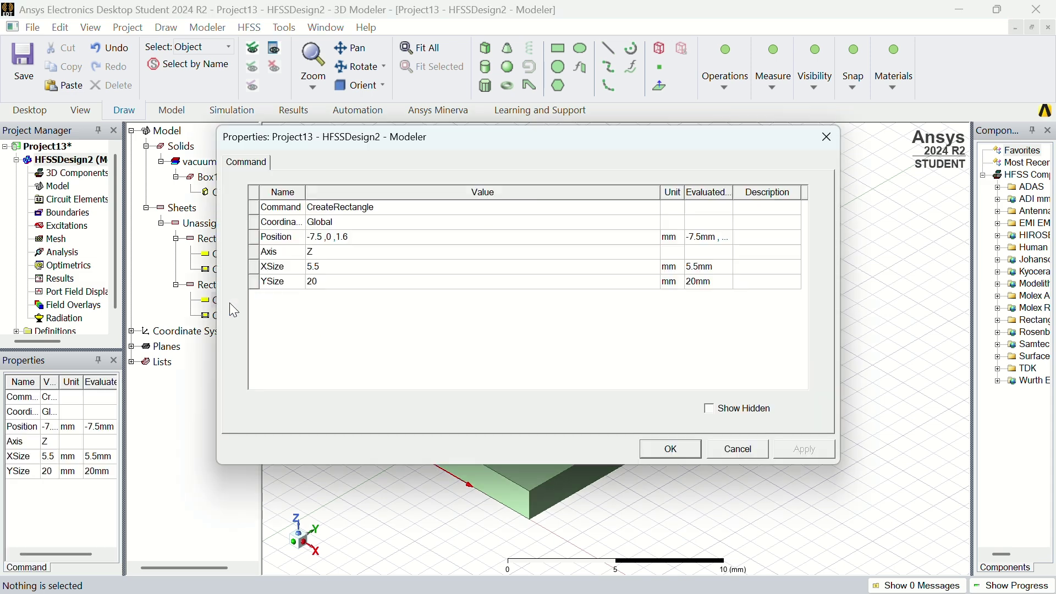
{"action": "left_click", "coordinate": [369, 270]}
{"action": "left_click", "coordinate": [369, 268]}
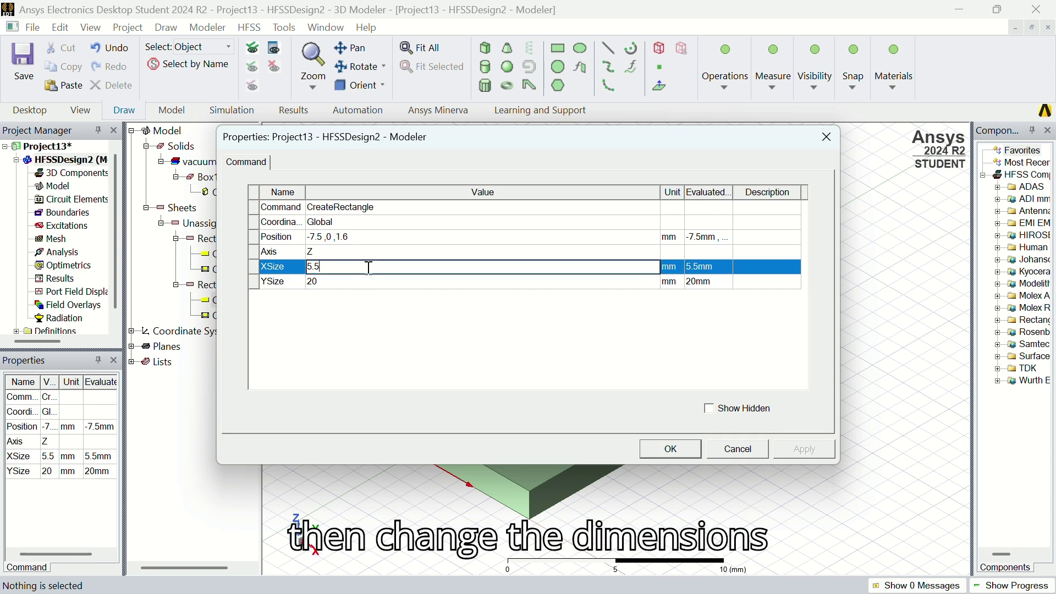
{"action": "key", "text": "BackSpace"}
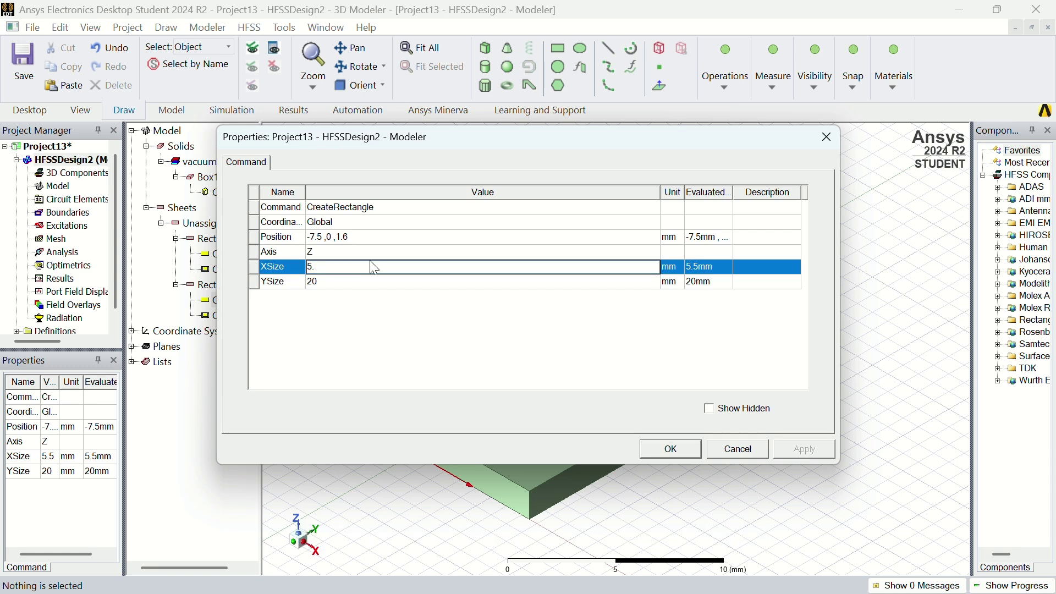
{"action": "type", "text": "6"}
{"action": "key", "text": "BackSpace"}
{"action": "key", "text": "Tab"}
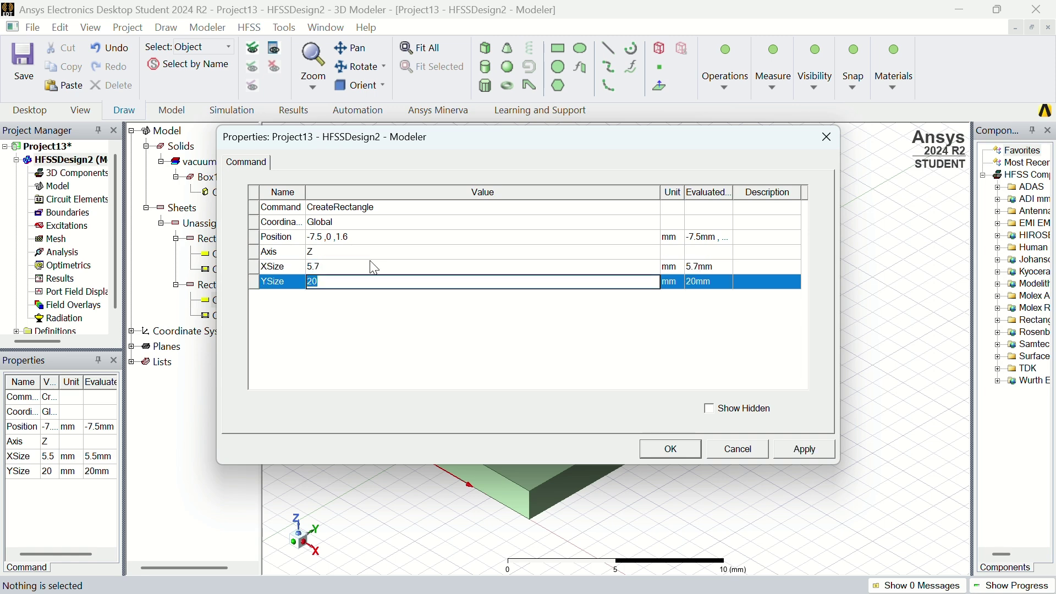
{"action": "left_click", "coordinate": [525, 402]}
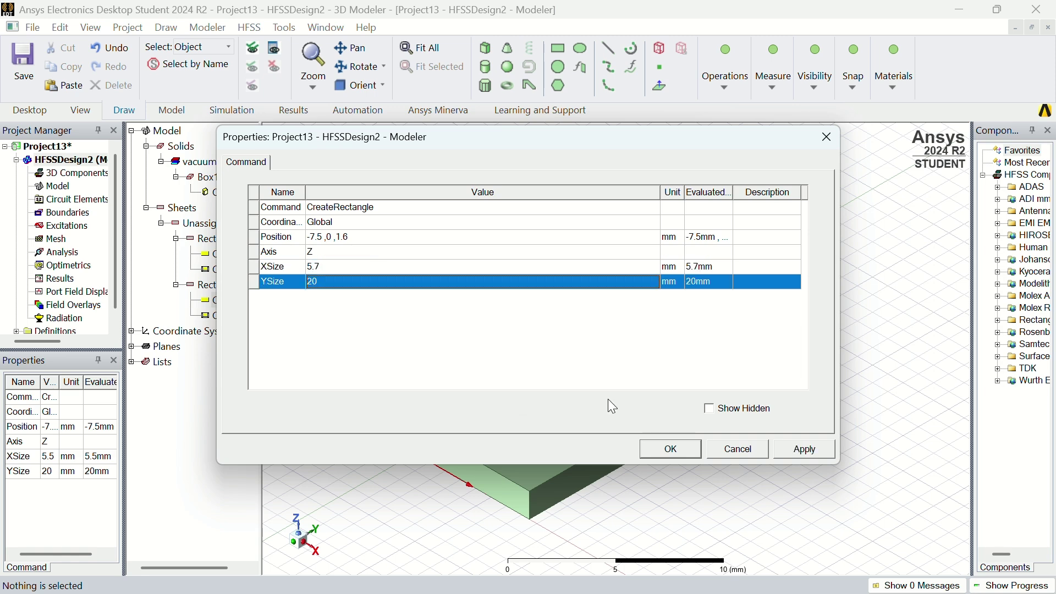
{"action": "left_click", "coordinate": [804, 450]}
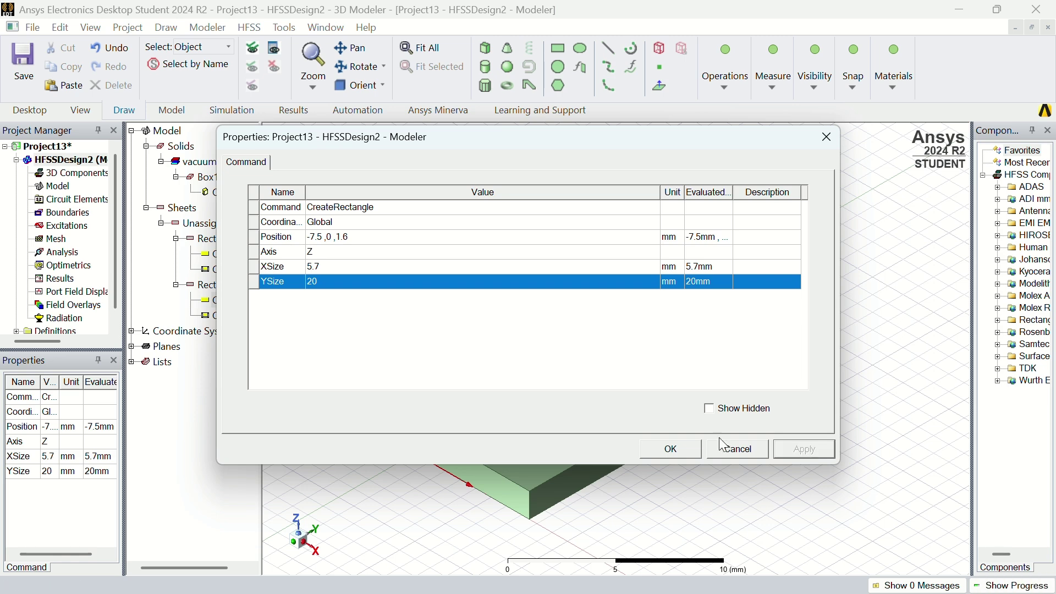
{"action": "left_click", "coordinate": [671, 450]}
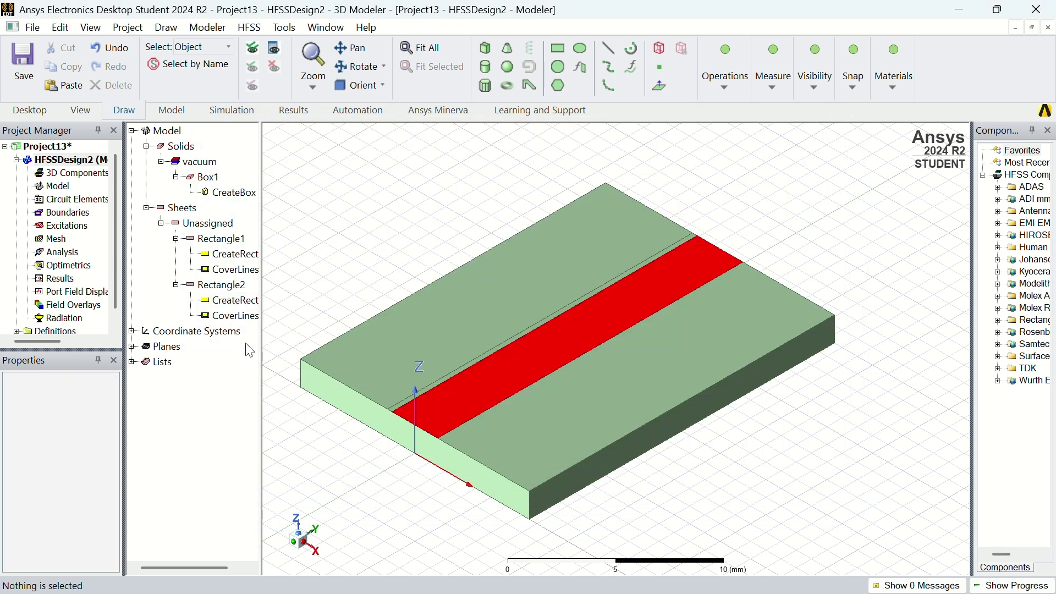
{"action": "double_click", "coordinate": [242, 302]}
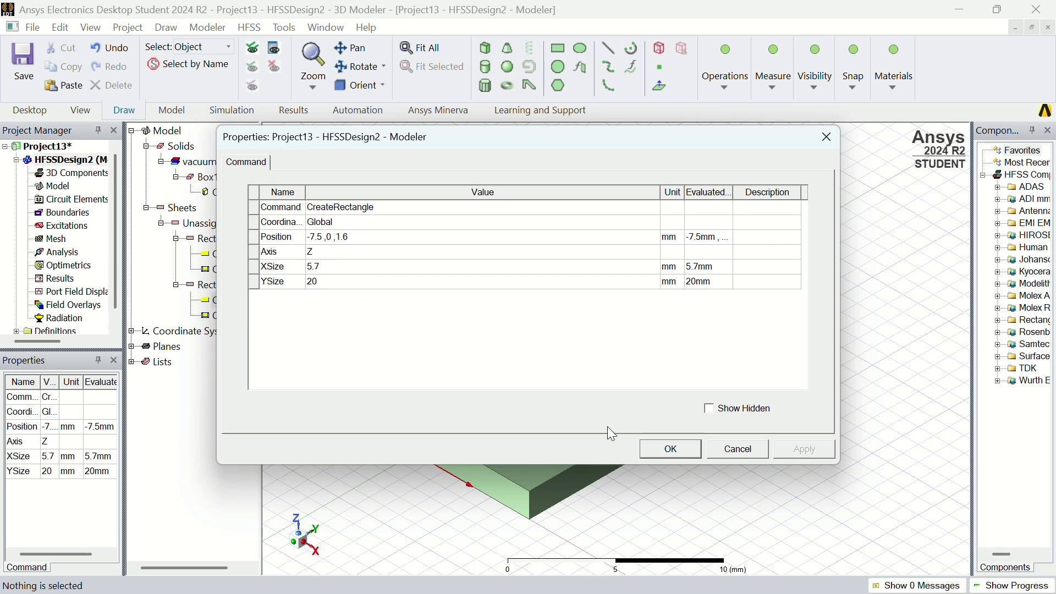
- Give Rectangle2 the light-cyan basic swatch colour in its properties
{"action": "left_click", "coordinate": [737, 449]}
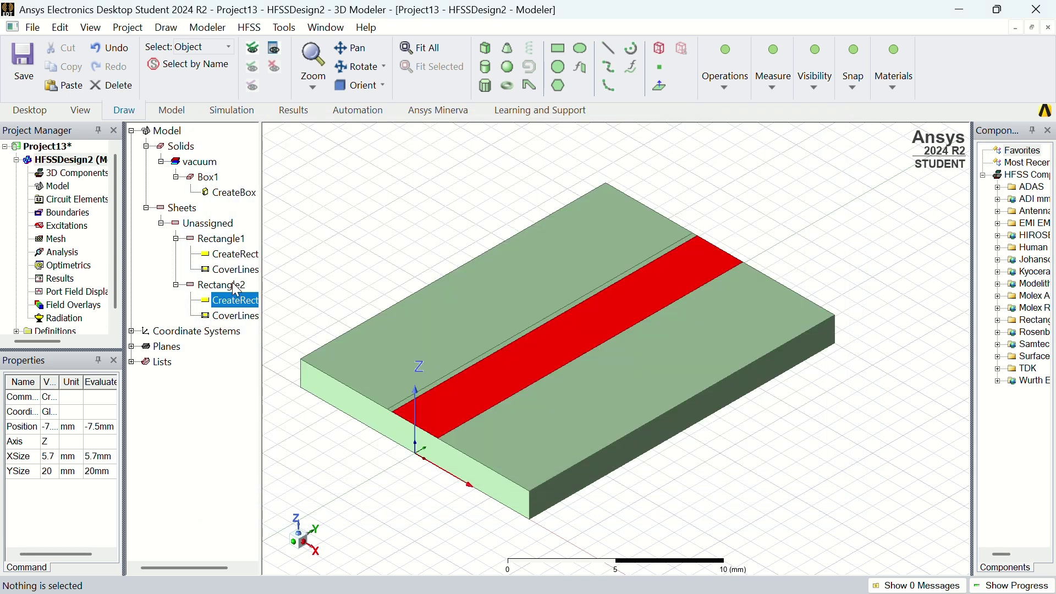
{"action": "double_click", "coordinate": [235, 286]}
{"action": "left_click", "coordinate": [372, 298]}
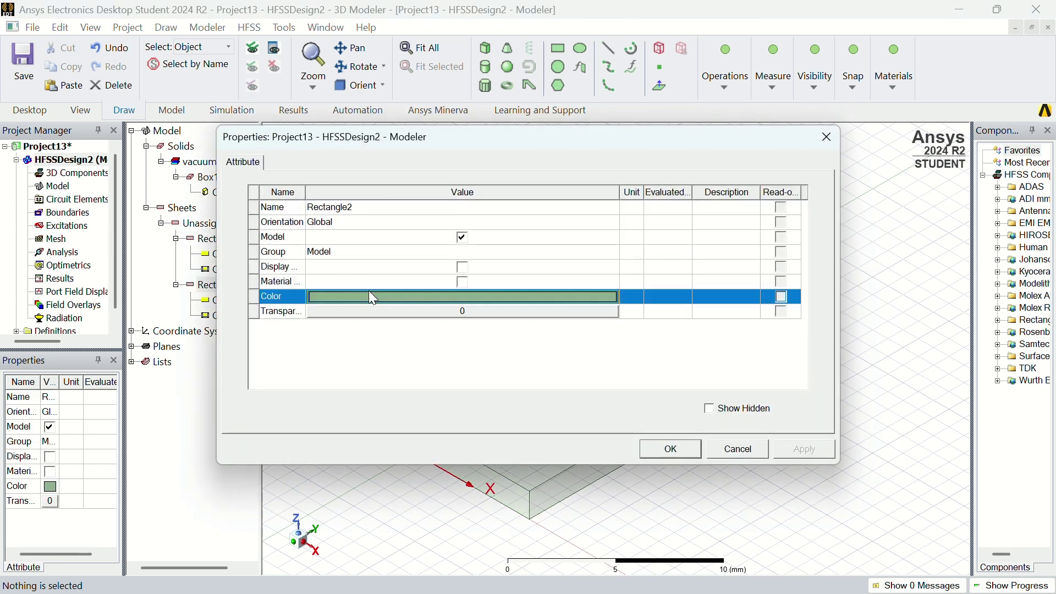
{"action": "left_click", "coordinate": [373, 297]}
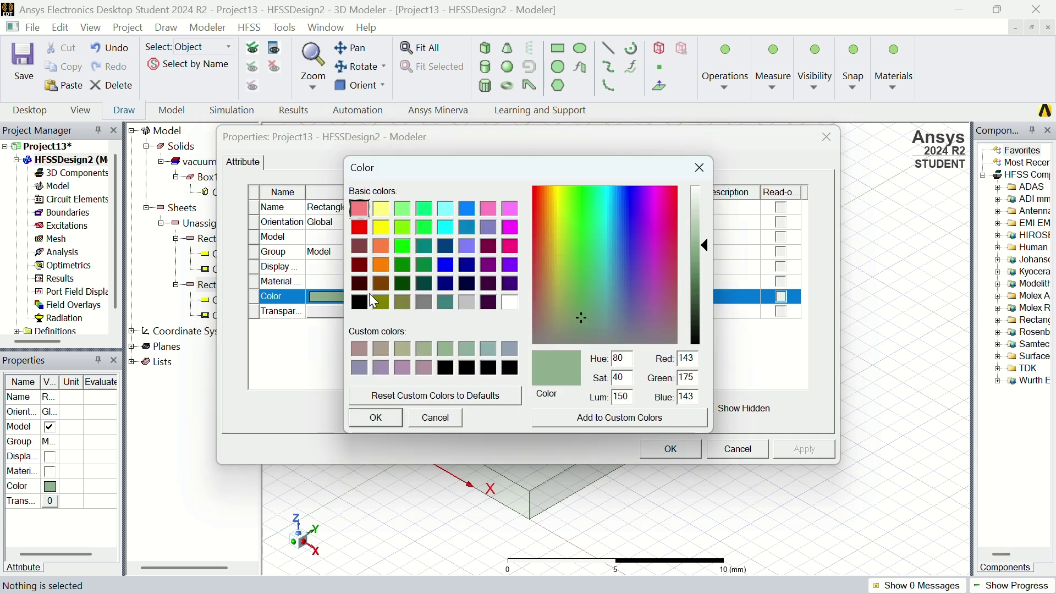
{"action": "left_click", "coordinate": [445, 208]}
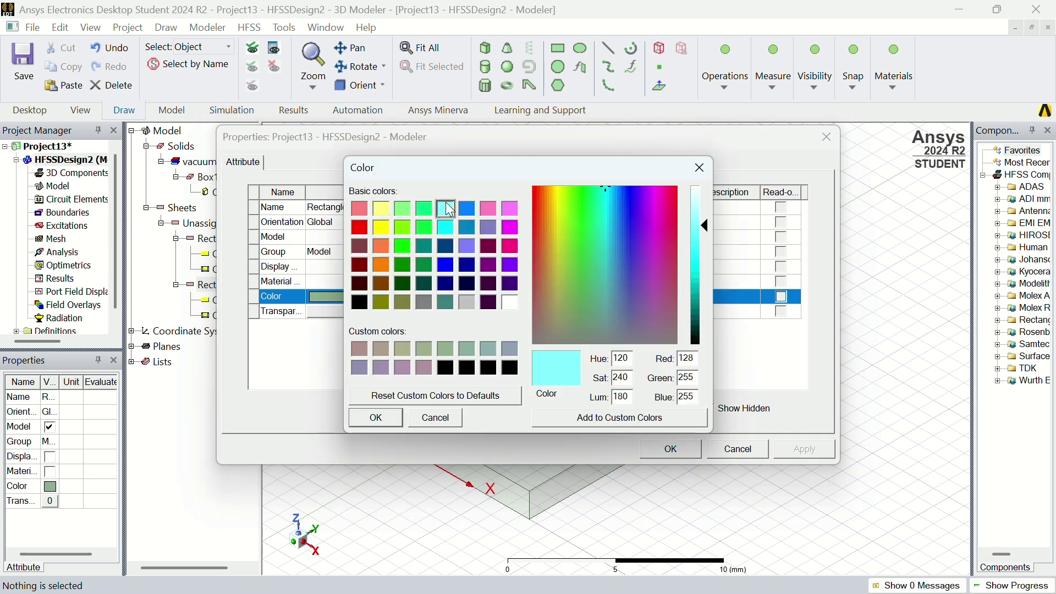
{"action": "key", "text": "Return"}
{"action": "left_click", "coordinate": [805, 448]}
{"action": "left_click", "coordinate": [695, 440]}
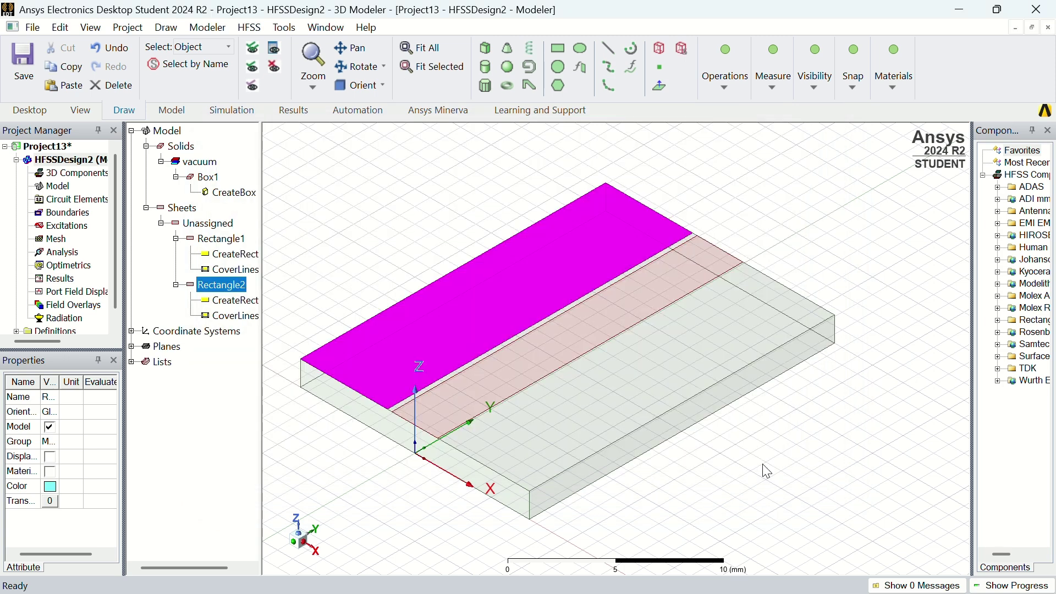
{"action": "left_click", "coordinate": [766, 470]}
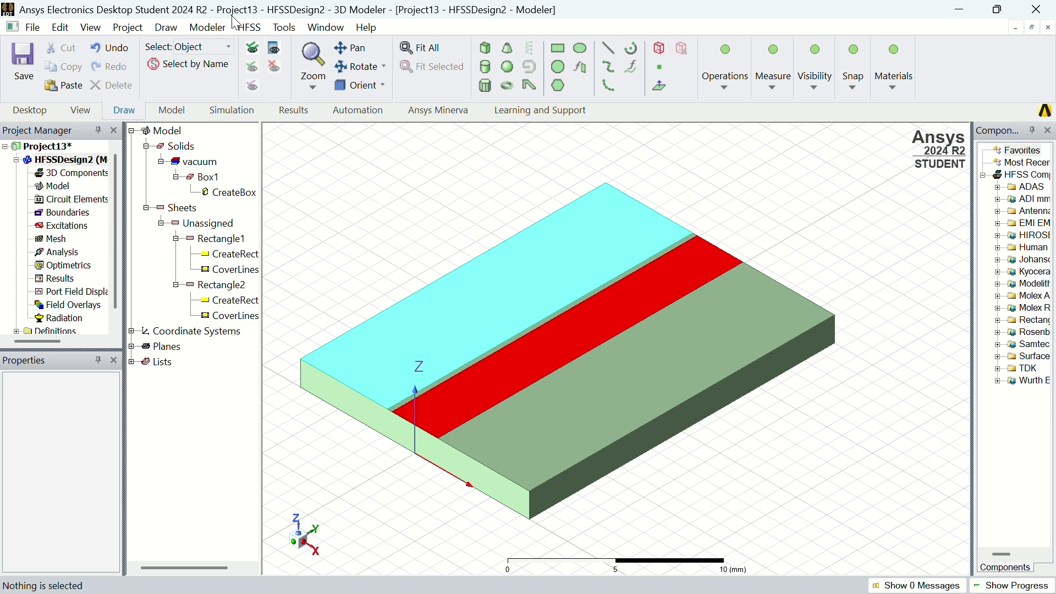
- Draw Rectangle3 from the board's right front corner (7.5, 0, 1.6) to near (2, 20, 1.6)
{"action": "left_click", "coordinate": [166, 28]}
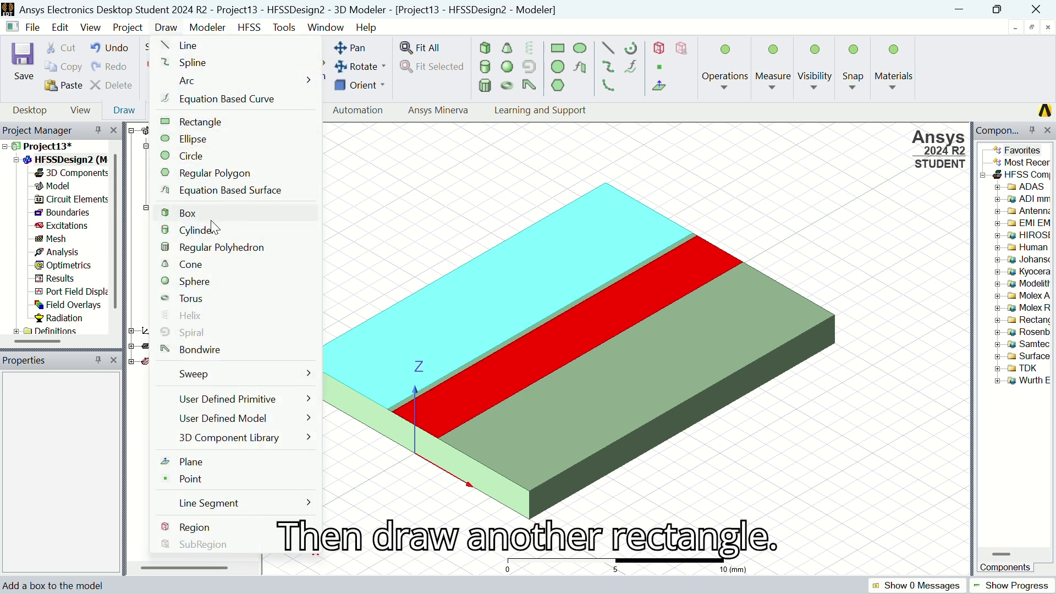
{"action": "left_click", "coordinate": [223, 122]}
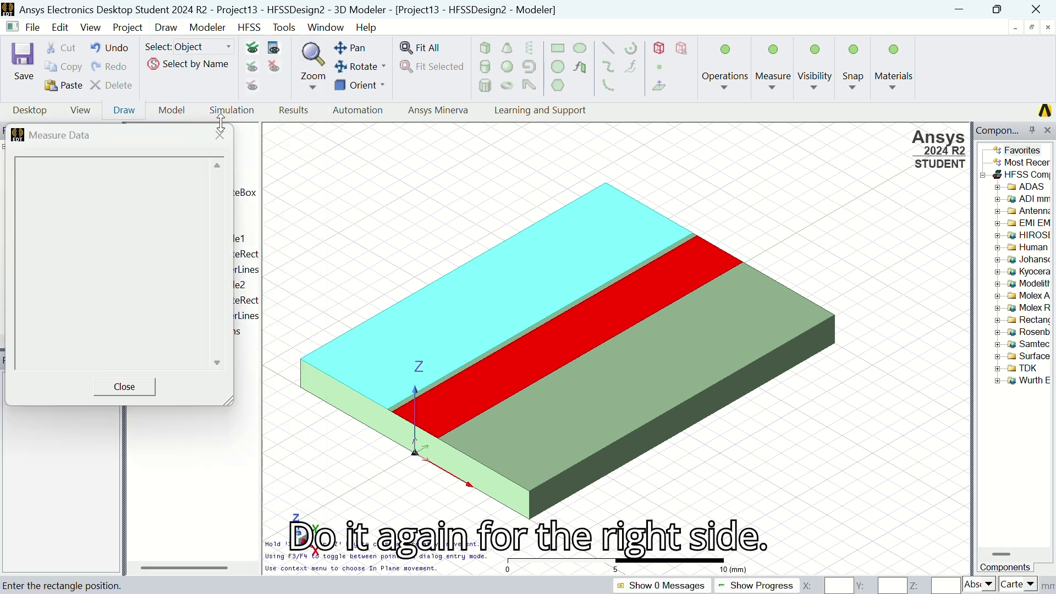
{"action": "left_click", "coordinate": [527, 491]}
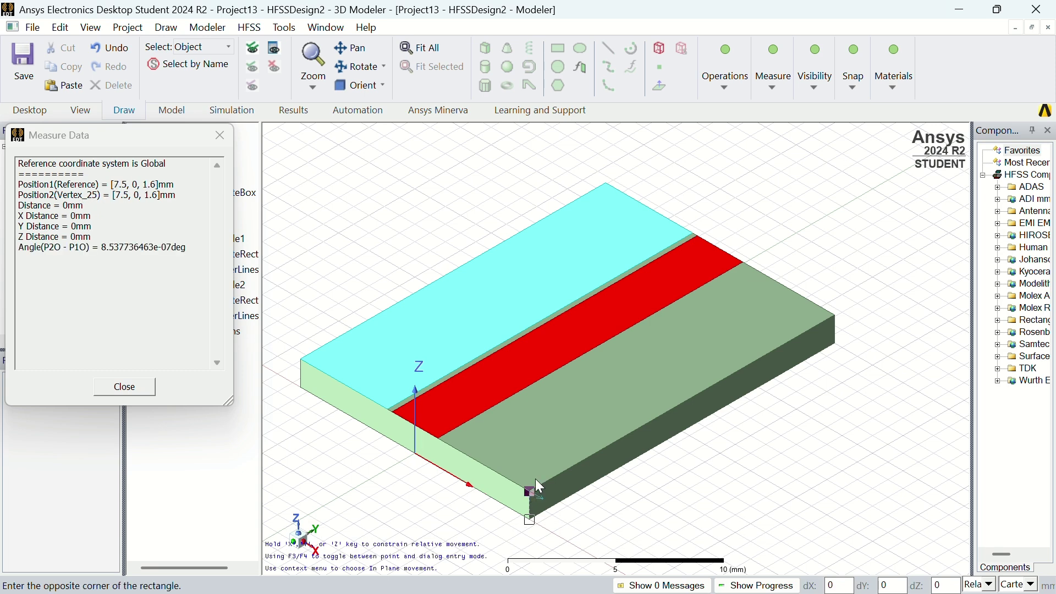
{"action": "left_click", "coordinate": [752, 269]}
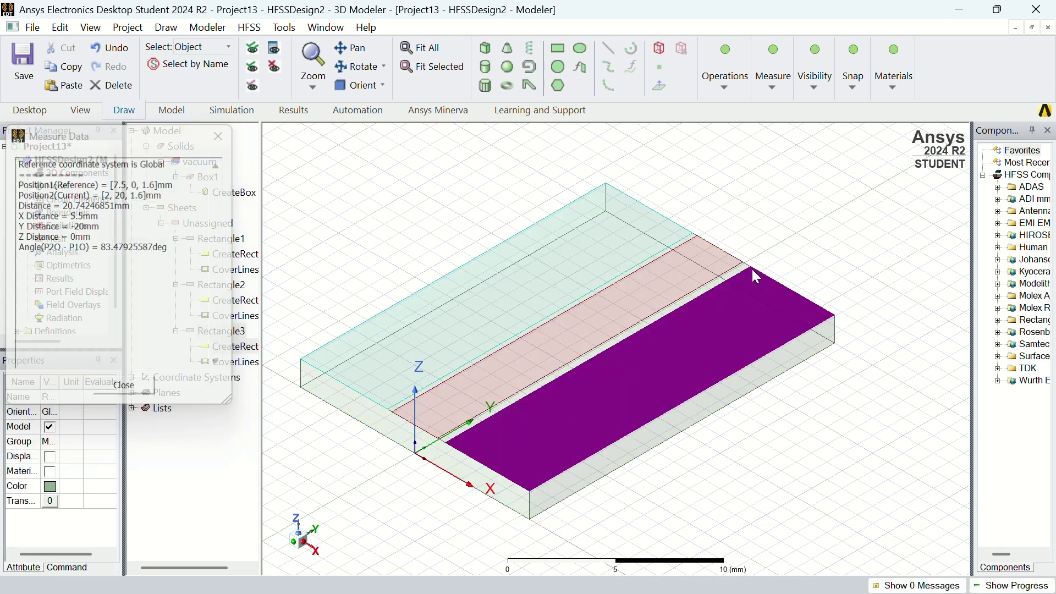
{"action": "left_click", "coordinate": [800, 277]}
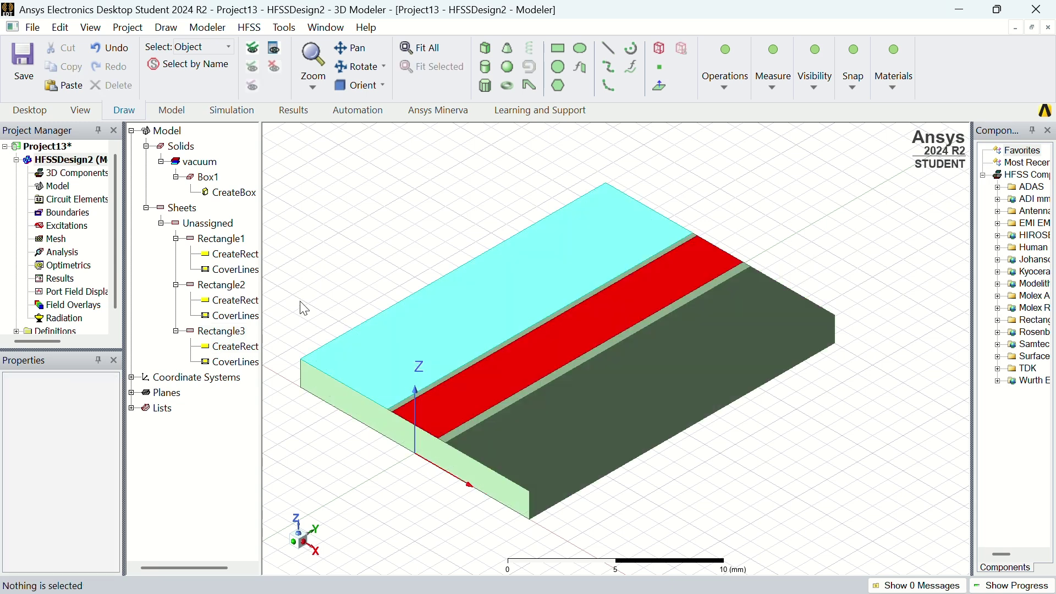
- Set Rectangle3's XSize to -5.7 mm, then compare against Rectangle2's creation parameters
{"action": "double_click", "coordinate": [245, 347]}
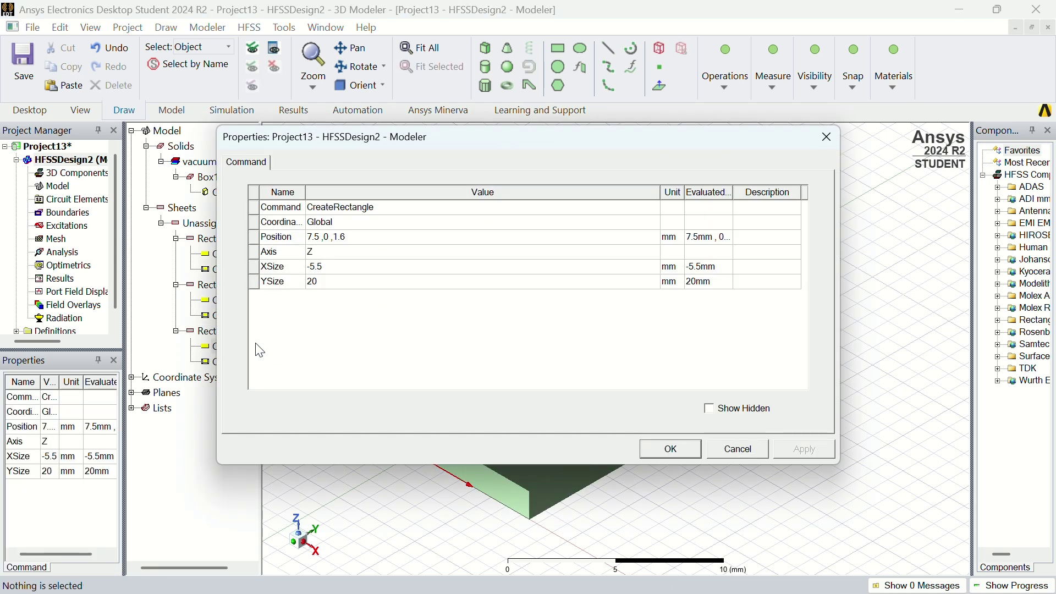
{"action": "left_click", "coordinate": [350, 268]}
{"action": "left_click", "coordinate": [350, 267]}
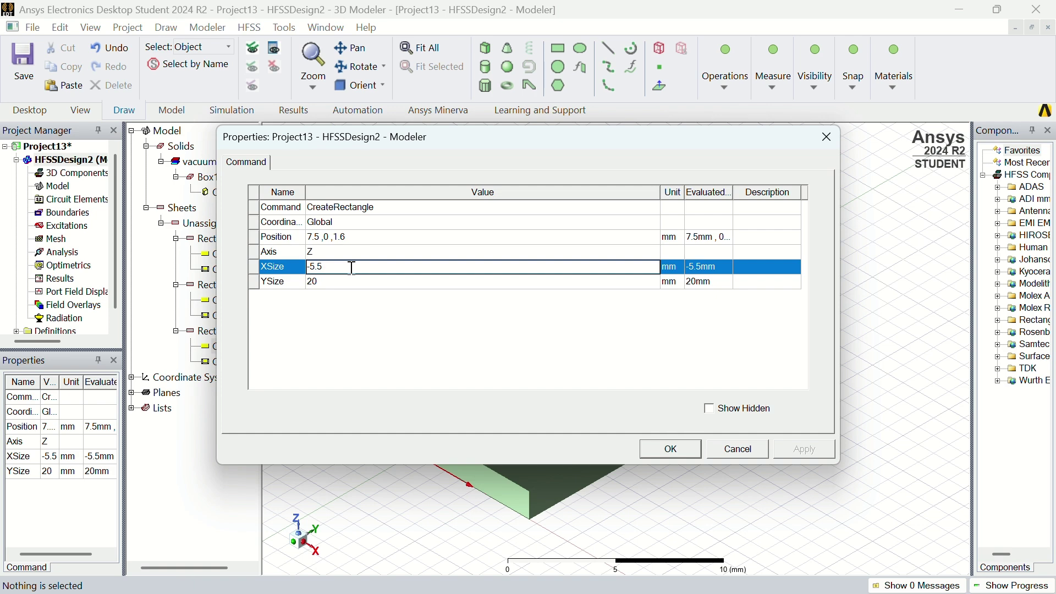
{"action": "key", "text": "BackSpace"}
{"action": "type", "text": "6"}
{"action": "key", "text": "Tab"}
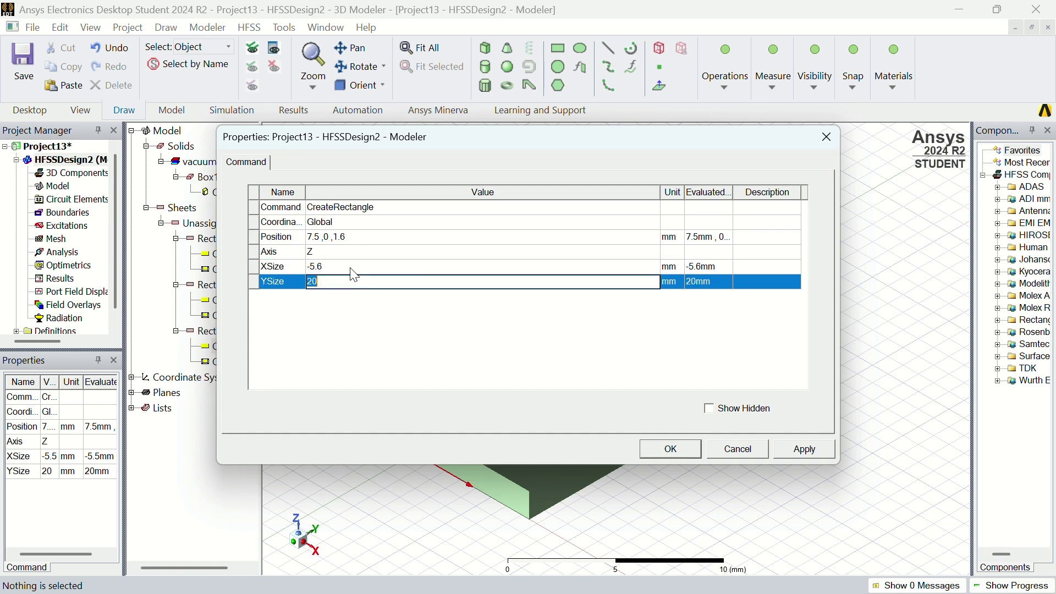
{"action": "left_click", "coordinate": [353, 268]}
{"action": "key", "text": "BackSpace"}
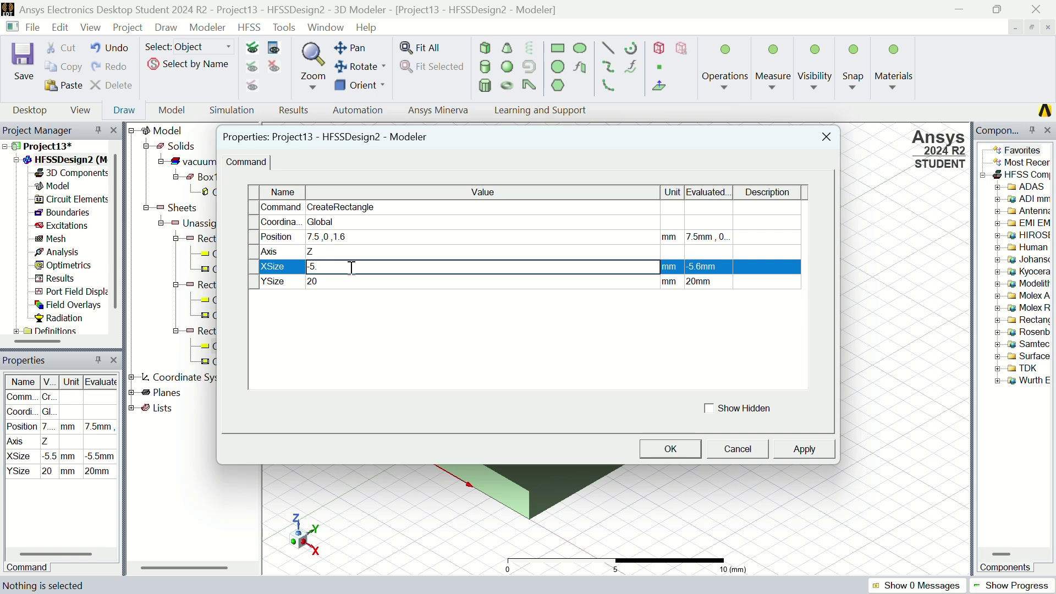
{"action": "type", "text": "7"}
{"action": "key", "text": "Tab"}
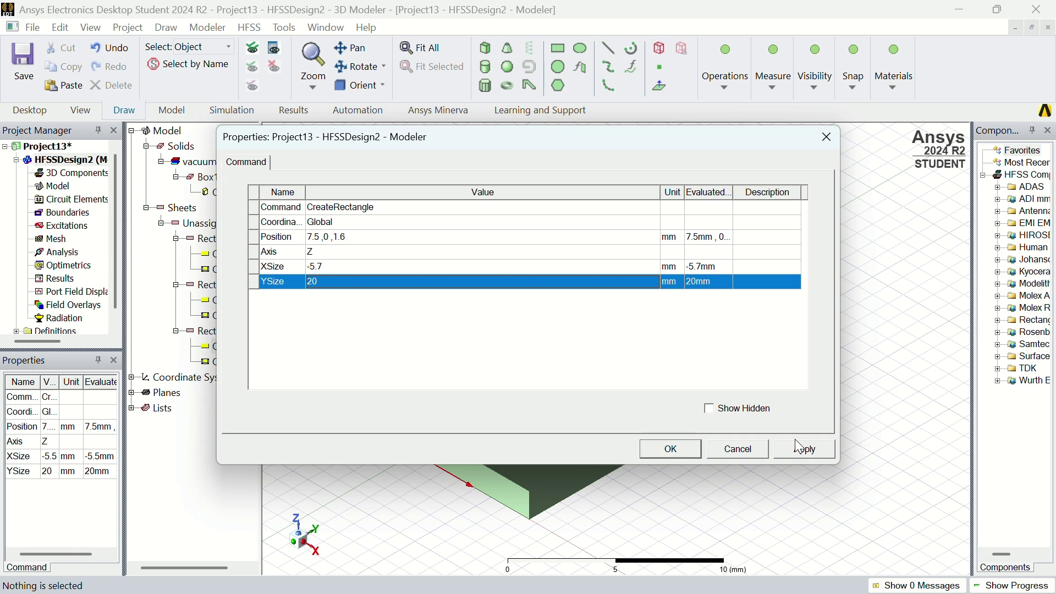
{"action": "left_click", "coordinate": [671, 448]}
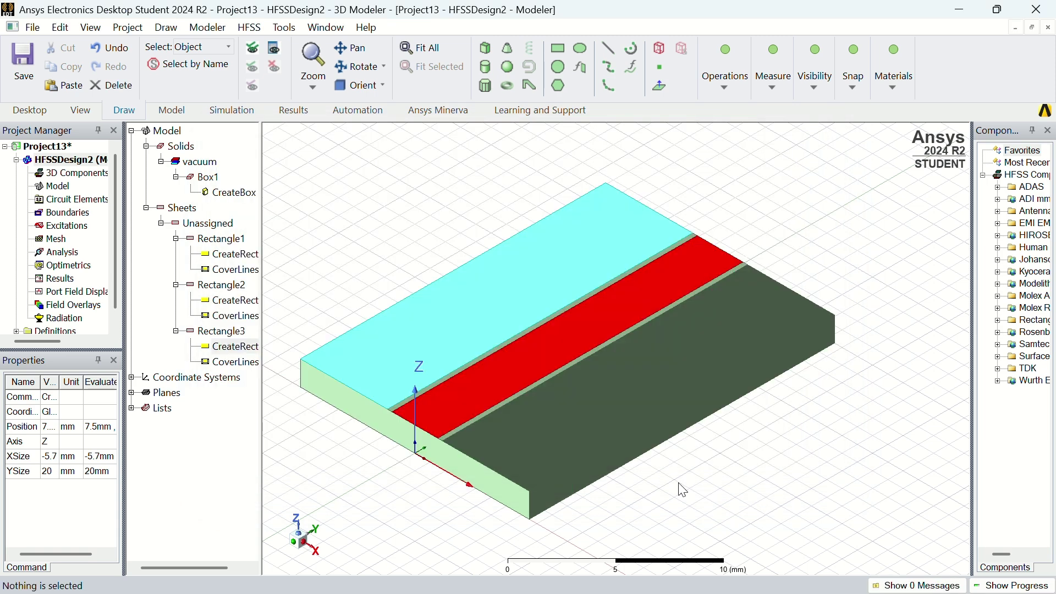
{"action": "double_click", "coordinate": [238, 304]}
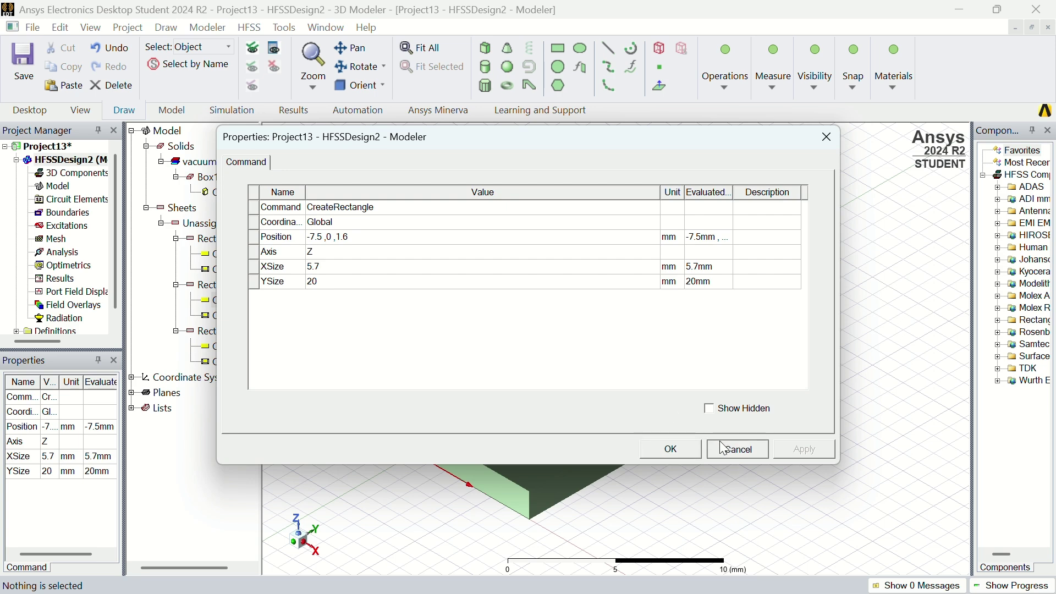
{"action": "left_click", "coordinate": [672, 448]}
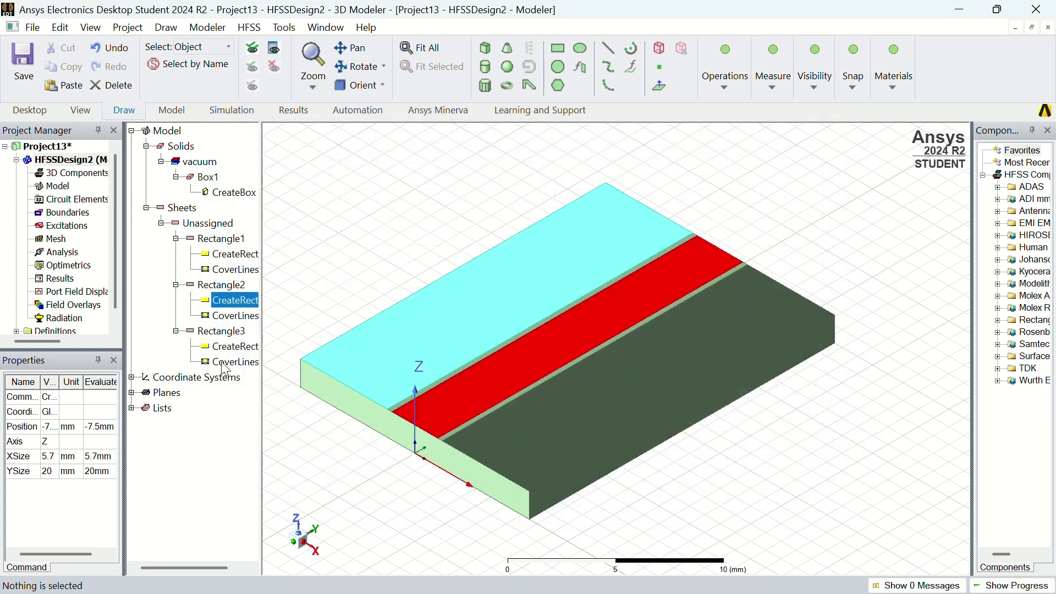
- Change Rectangle3's colour to dark blue in its attributes
{"action": "double_click", "coordinate": [220, 331]}
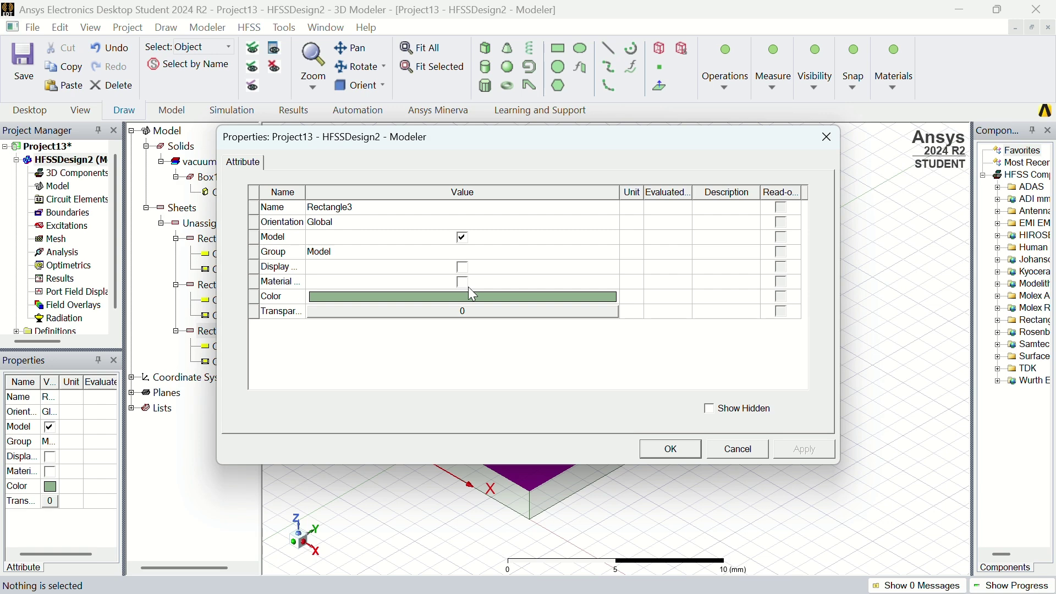
{"action": "left_click", "coordinate": [468, 296]}
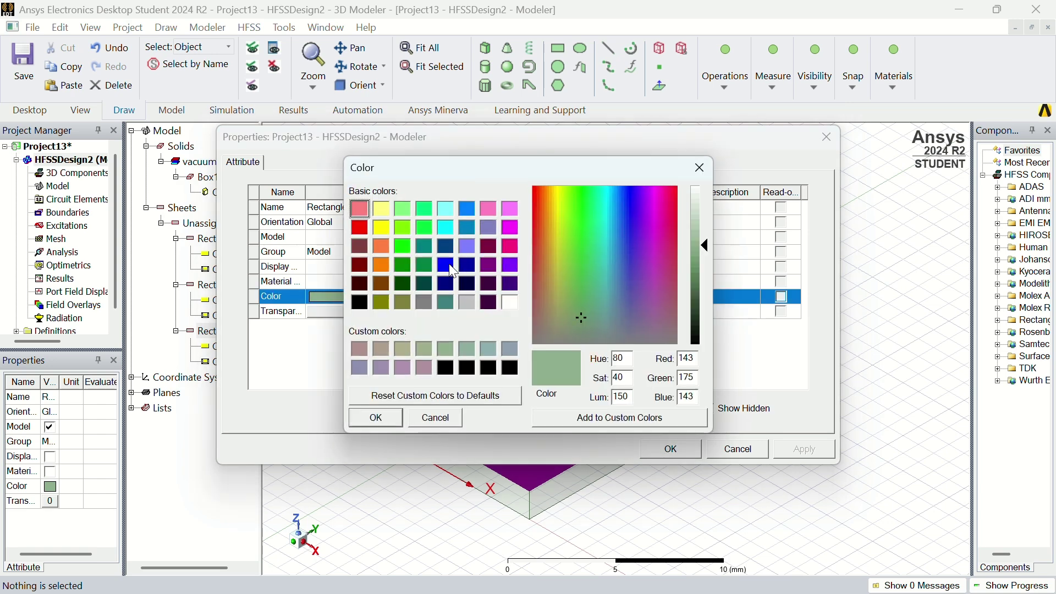
{"action": "left_click", "coordinate": [447, 265]}
{"action": "left_click", "coordinate": [376, 418]}
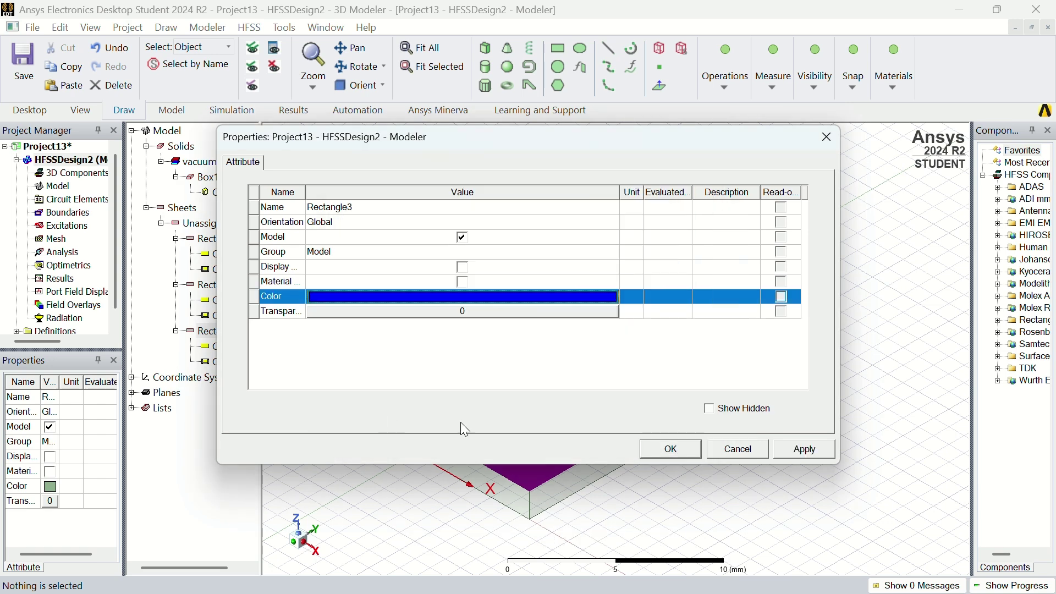
{"action": "left_click", "coordinate": [806, 444]}
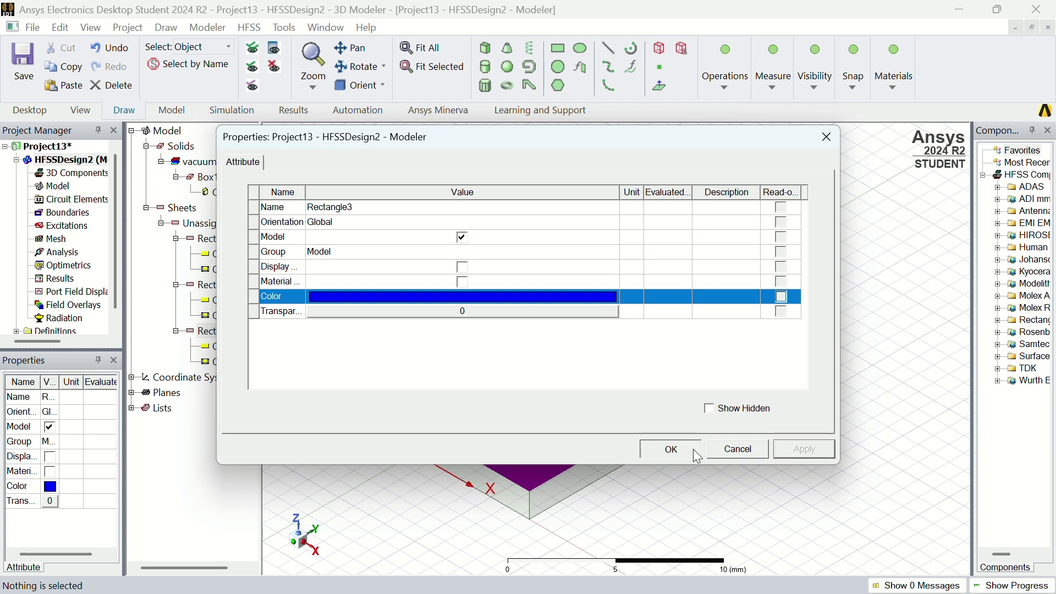
{"action": "left_click", "coordinate": [672, 450]}
{"action": "left_click", "coordinate": [772, 506]}
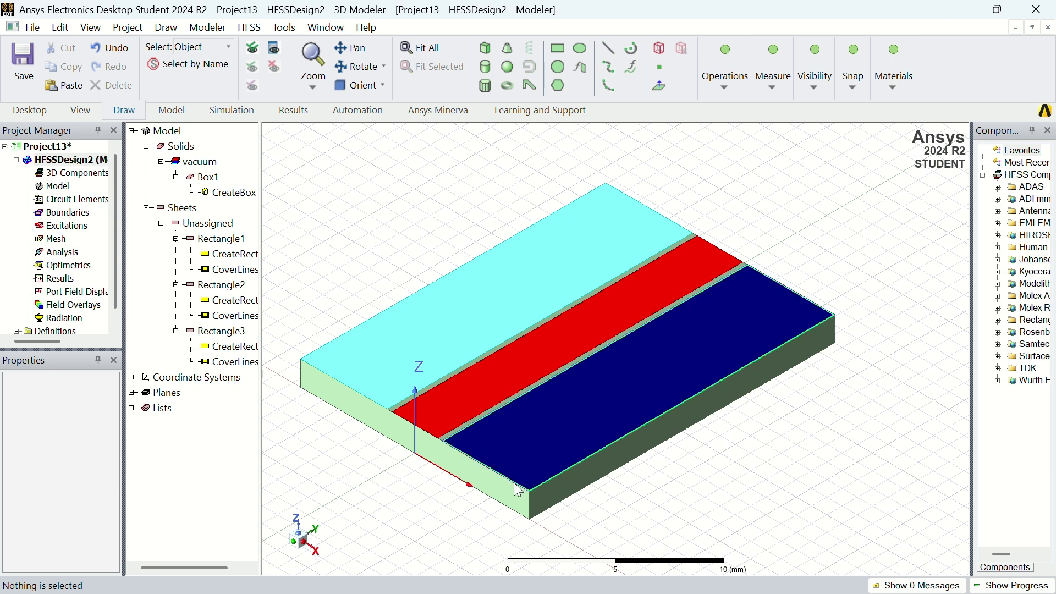
- Rename the red centre strip Rectangle1 to 'Line' in its attributes
{"action": "double_click", "coordinate": [219, 239]}
{"action": "left_click", "coordinate": [381, 212]}
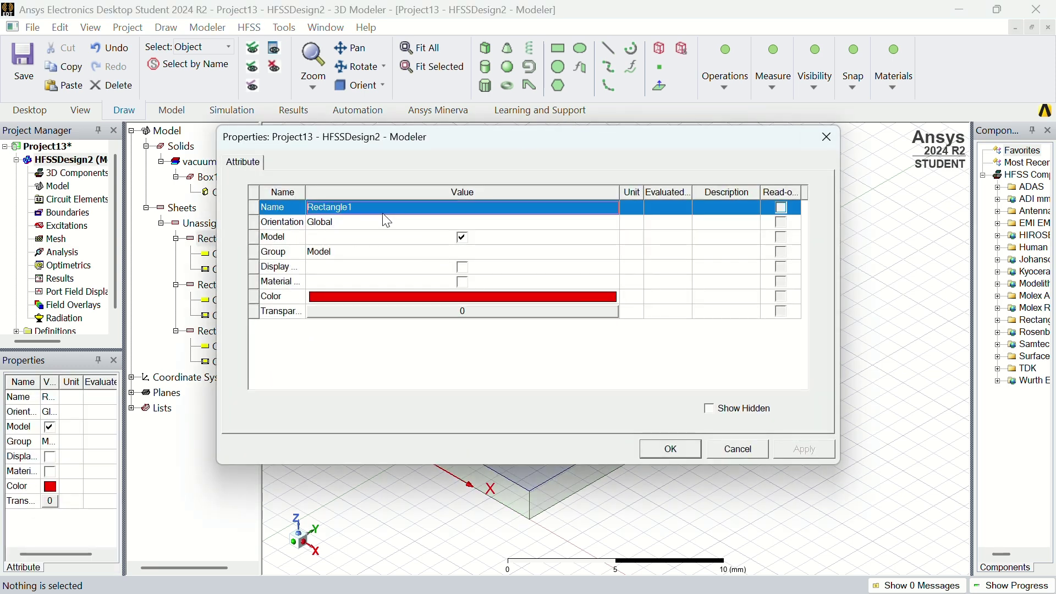
{"action": "key", "text": "BackSpace"}
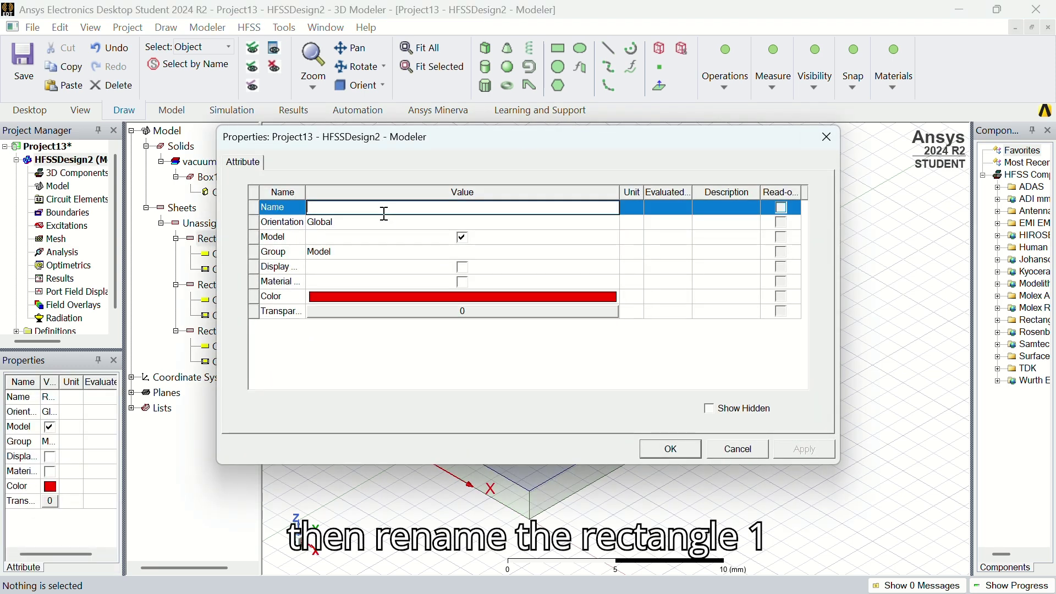
{"action": "type", "text": "Line"}
{"action": "key", "text": "Return"}
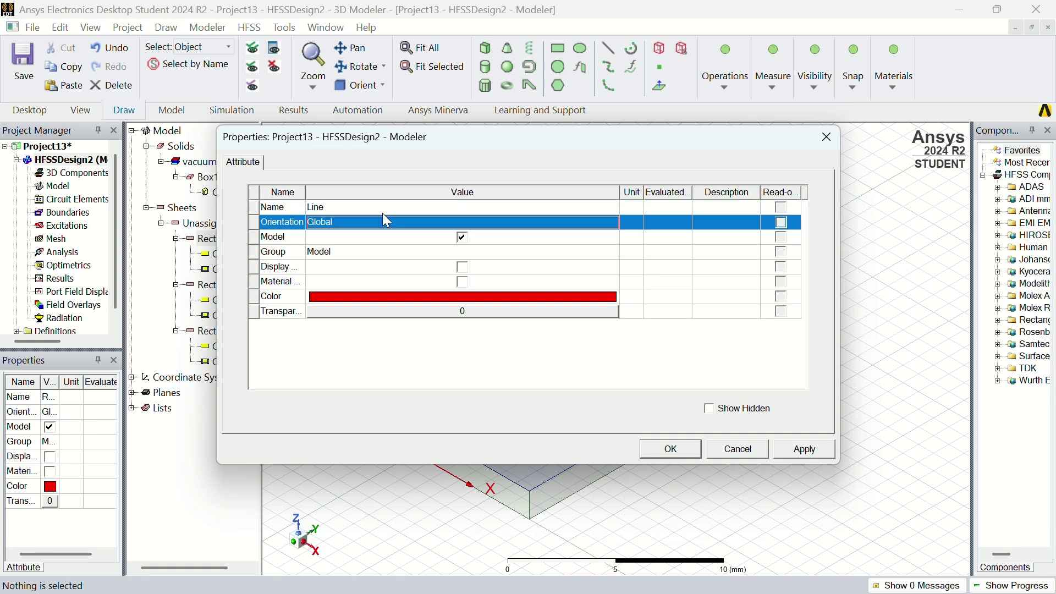
{"action": "left_click", "coordinate": [822, 449]}
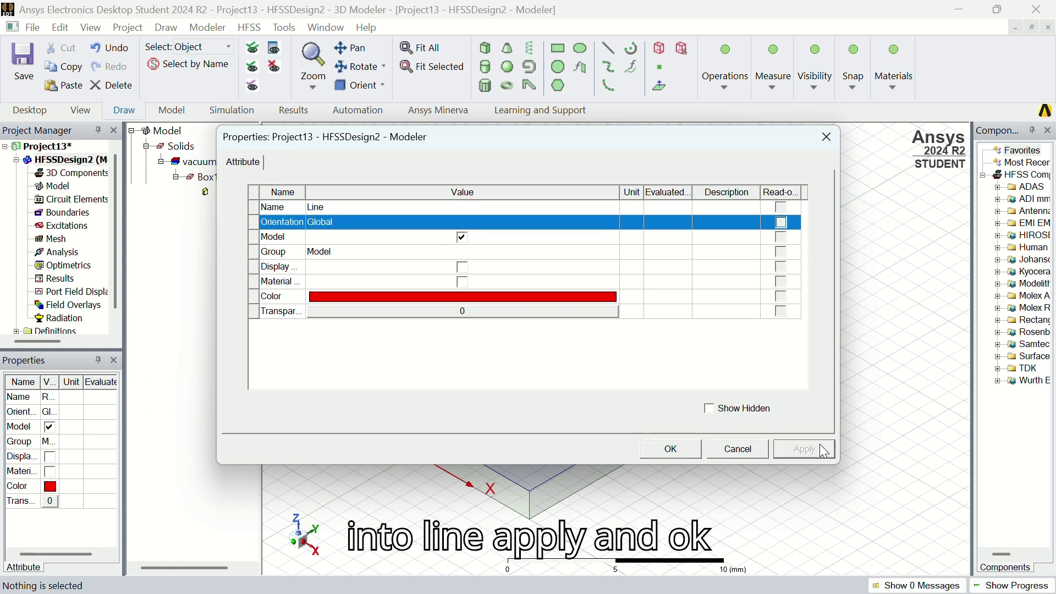
{"action": "left_click", "coordinate": [691, 449]}
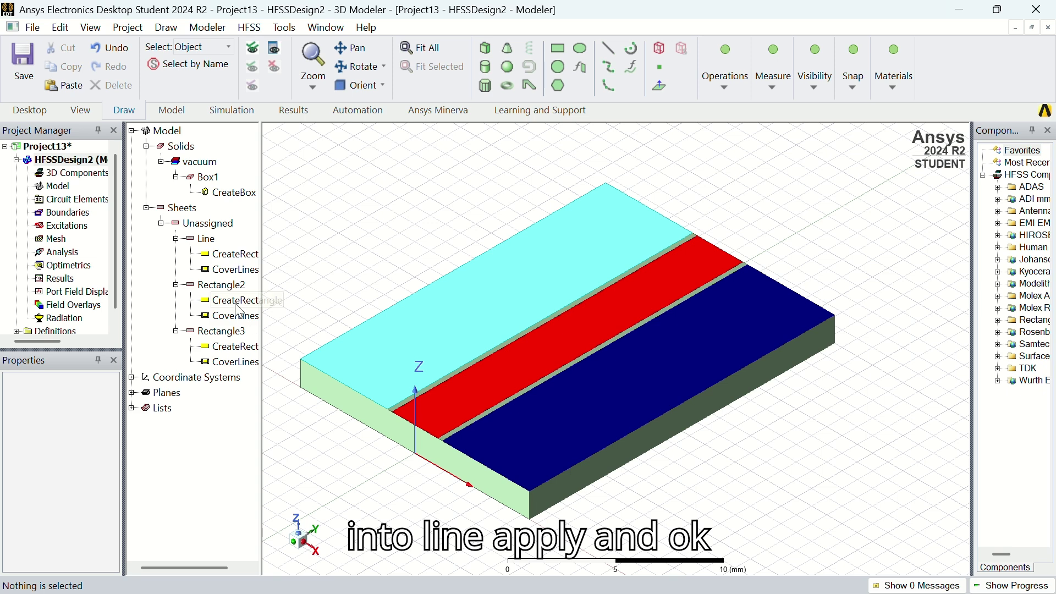
- Rename the cyan left sheet Rectangle2 to 'Ground 1' and clear the selection
{"action": "double_click", "coordinate": [222, 285]}
{"action": "left_click", "coordinate": [381, 208]}
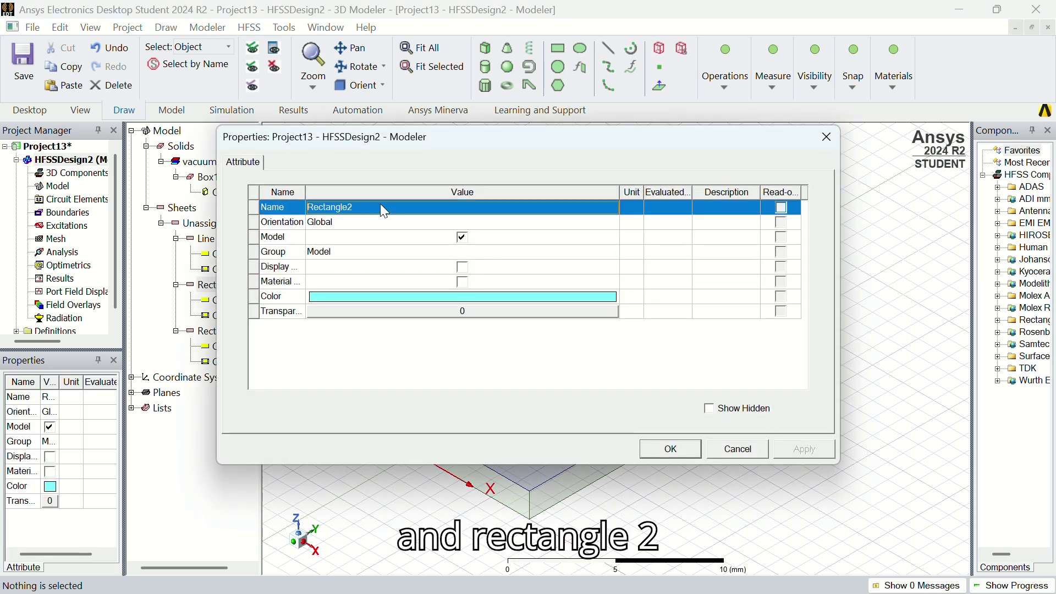
{"action": "left_click", "coordinate": [380, 208]}
{"action": "key", "text": "BackSpace"}
{"action": "type", "text": "Ground"}
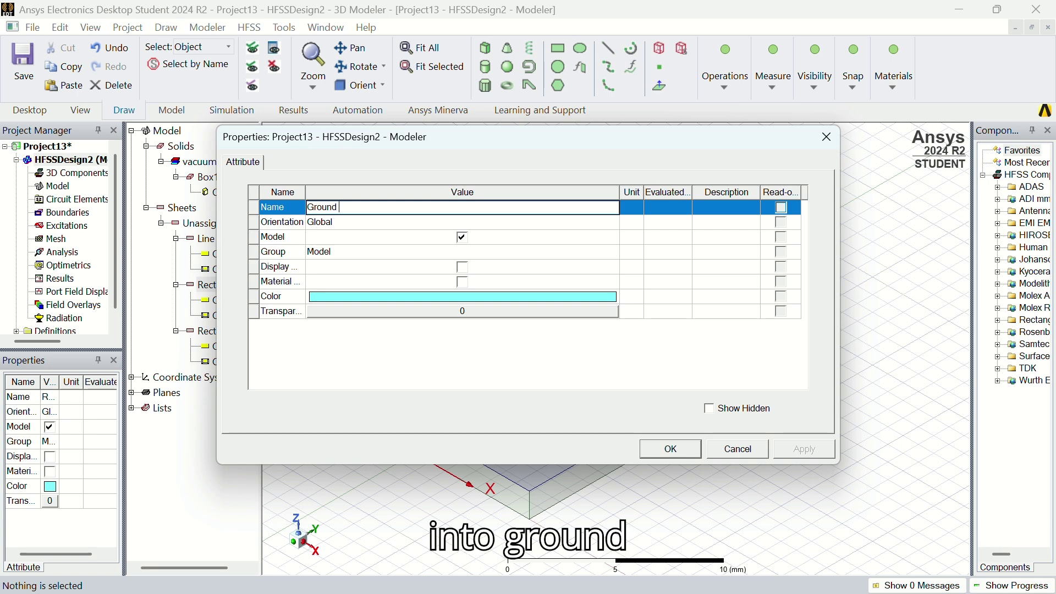
{"action": "type", "text": " 1"}
{"action": "key", "text": "Return"}
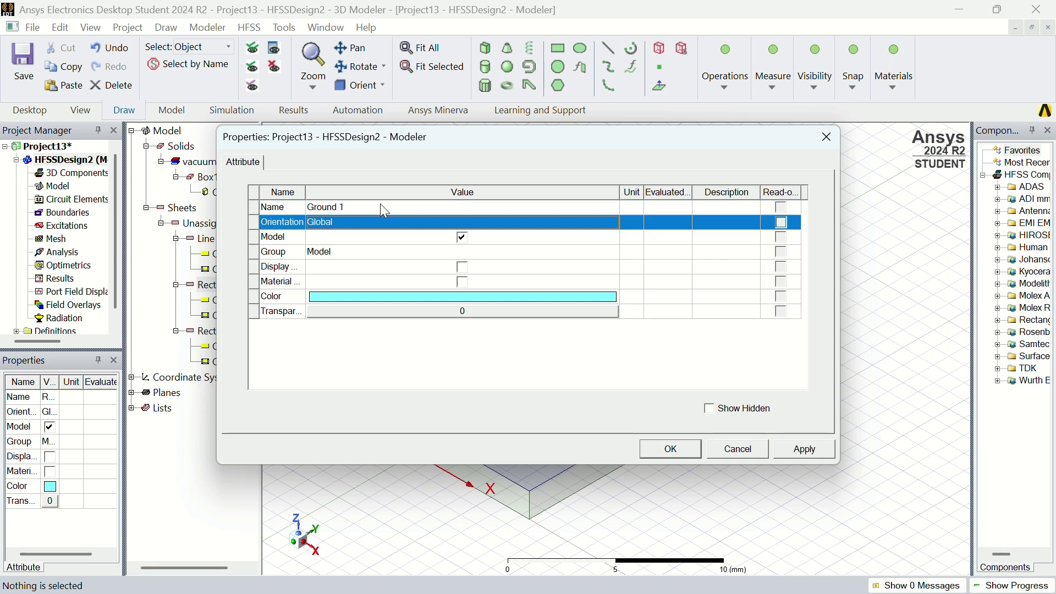
{"action": "left_click", "coordinate": [787, 449]}
{"action": "left_click", "coordinate": [688, 449]}
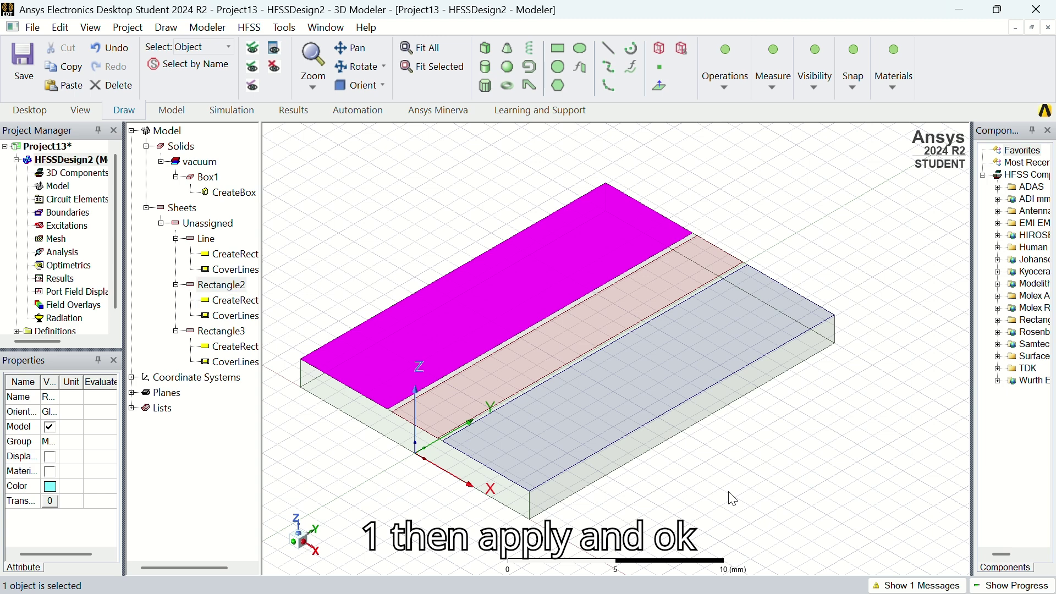
{"action": "left_click", "coordinate": [733, 499]}
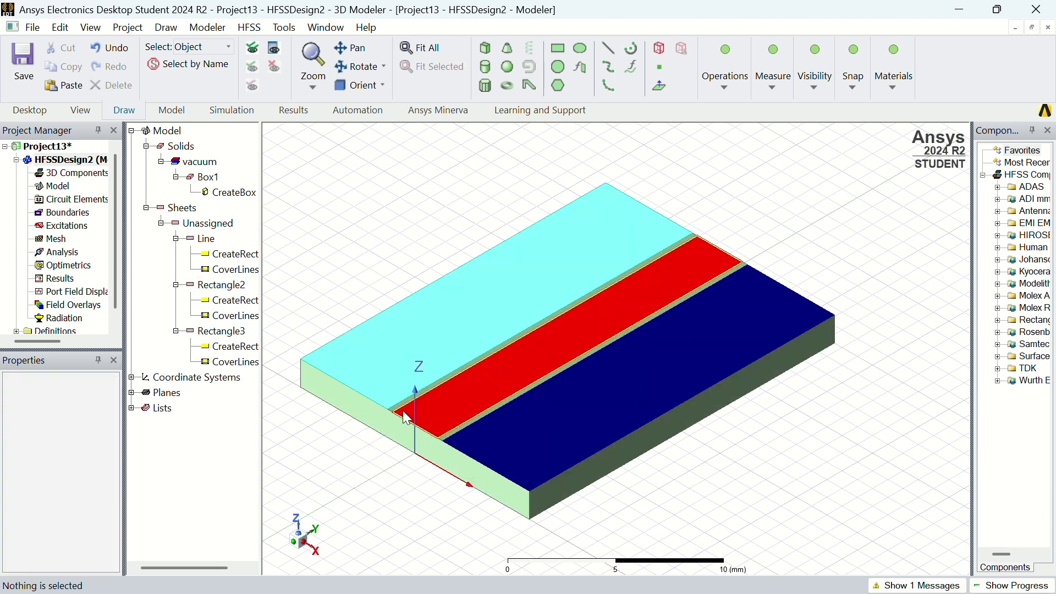
- Enter 'ground 2' as the name of the blue right sheet Rectangle3
{"action": "double_click", "coordinate": [221, 331]}
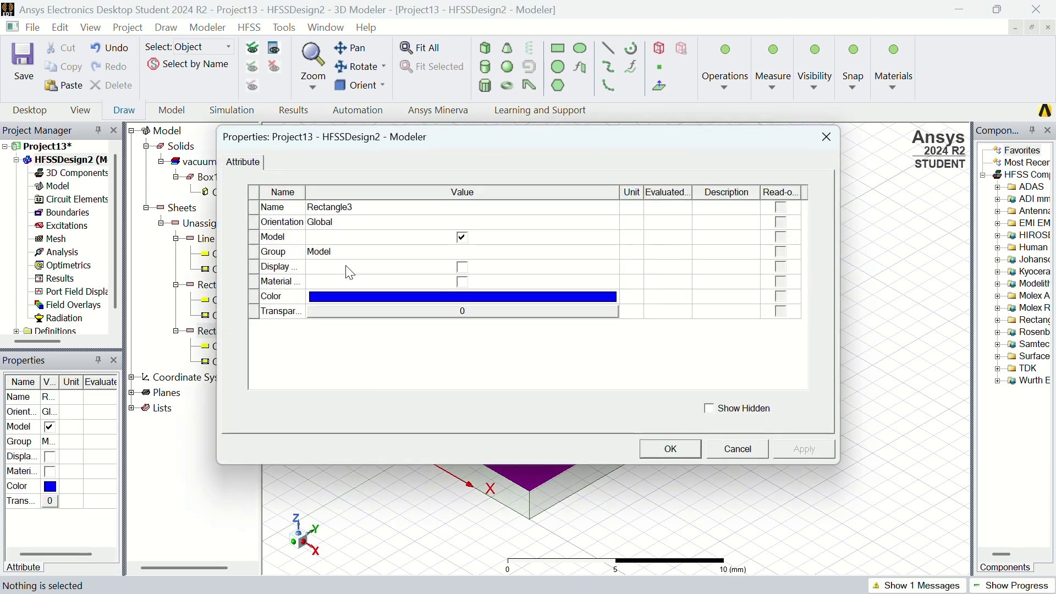
{"action": "left_click", "coordinate": [405, 208]}
{"action": "key", "text": "BackSpace"}
{"action": "type", "text": "ground 2"}
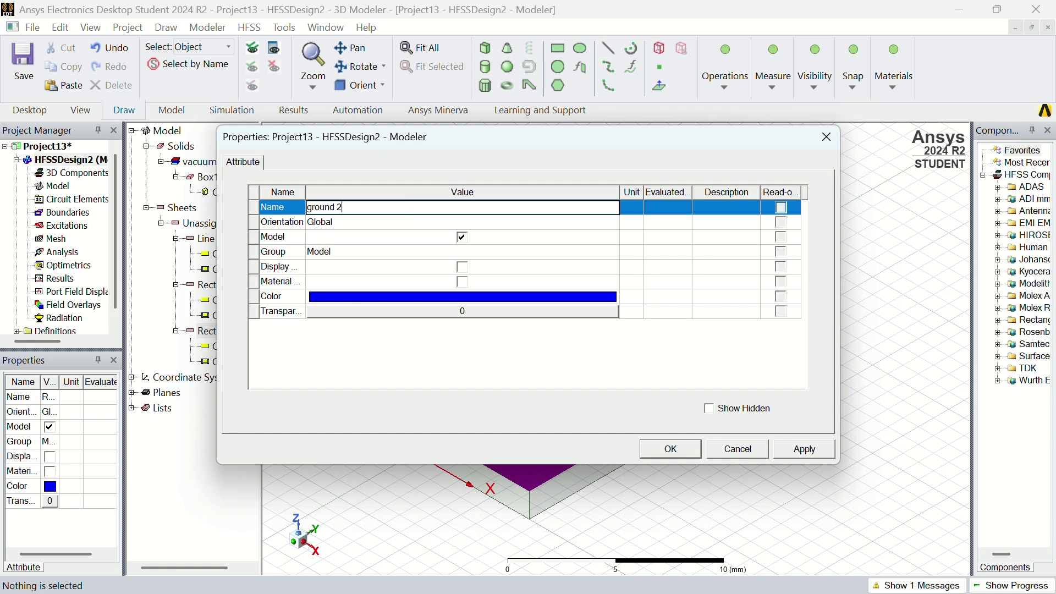
{"action": "key", "text": "Return"}
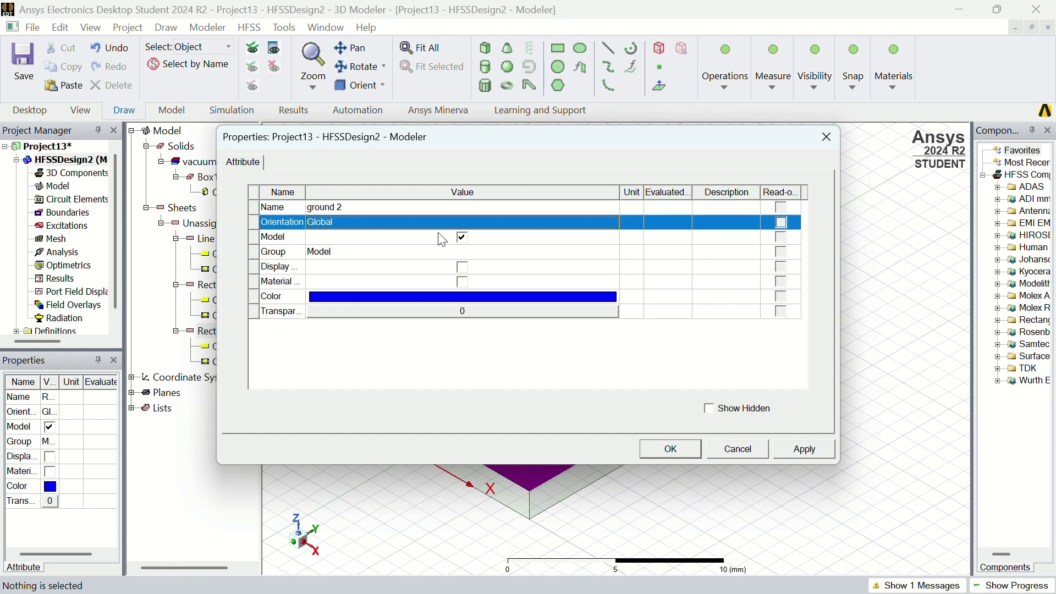
- Confirm the name ground 2, then assign the three top sheets one Perfect E boundary, PerfE1
{"action": "left_click", "coordinate": [804, 448]}
{"action": "left_click", "coordinate": [672, 450]}
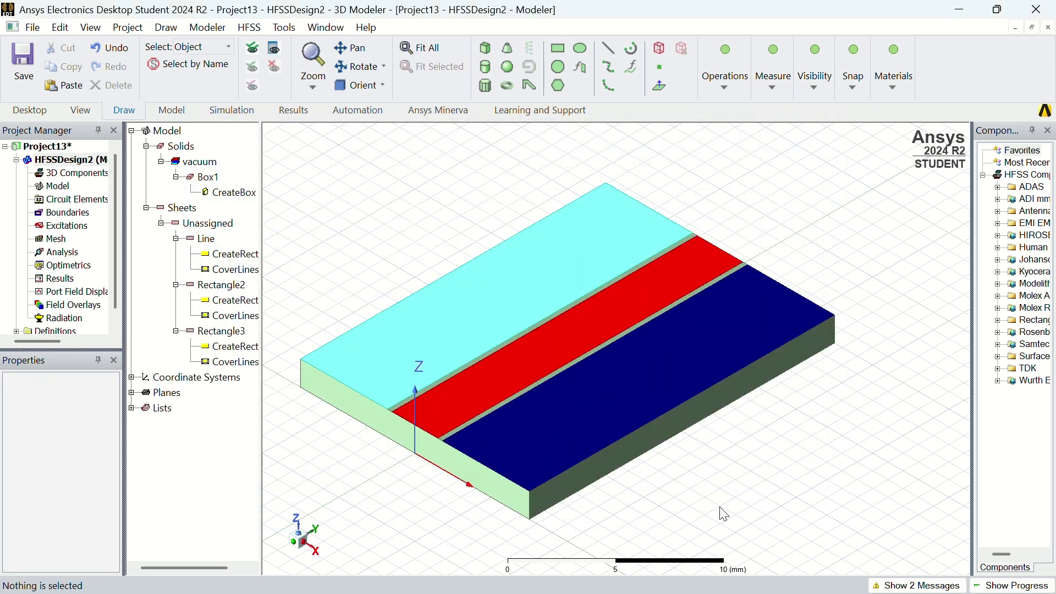
{"action": "left_click", "coordinate": [523, 290]}
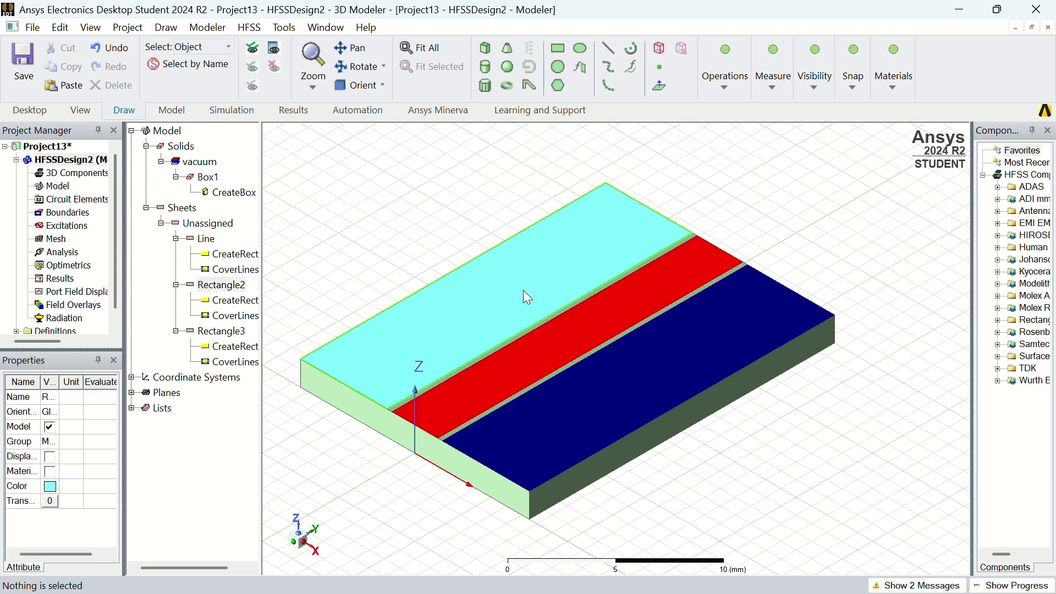
{"action": "left_click", "coordinate": [562, 353], "text": "ctrl"}
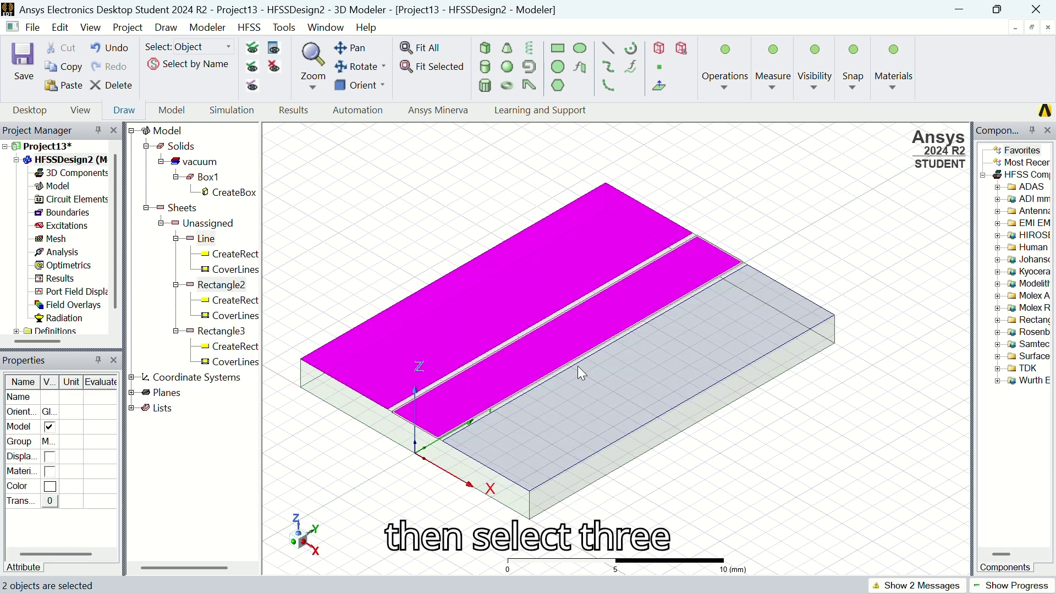
{"action": "left_click", "coordinate": [612, 399], "text": "ctrl"}
{"action": "right_click", "coordinate": [637, 401]}
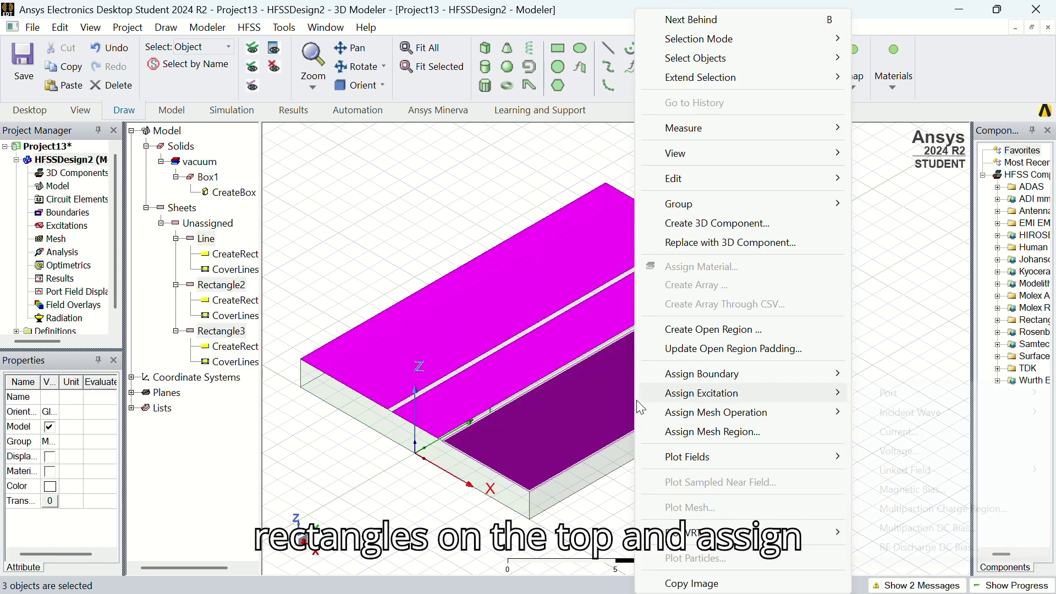
{"action": "mouse_move", "coordinate": [674, 373]}
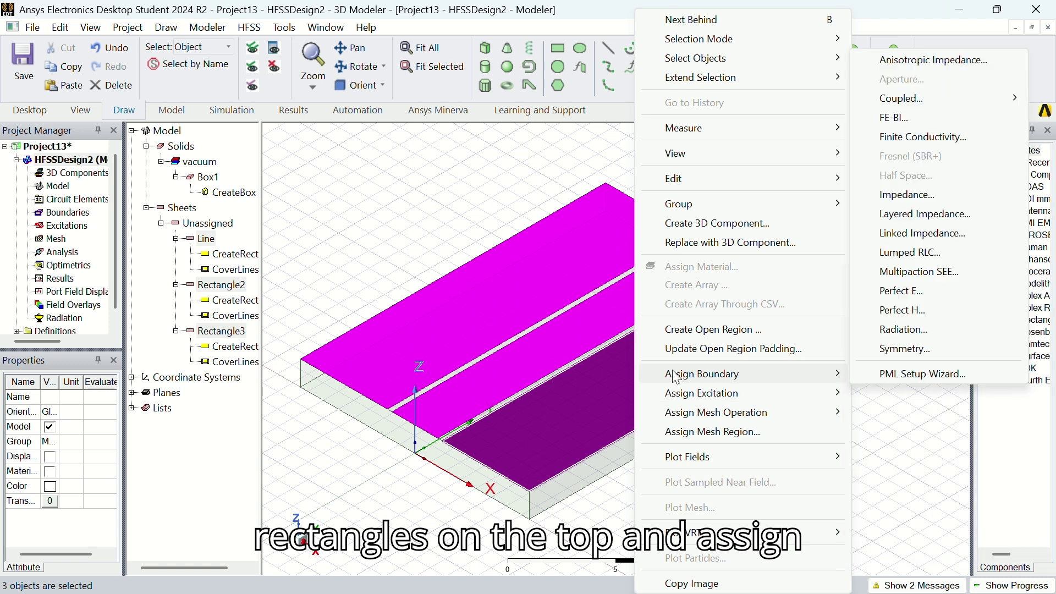
{"action": "left_click", "coordinate": [894, 291]}
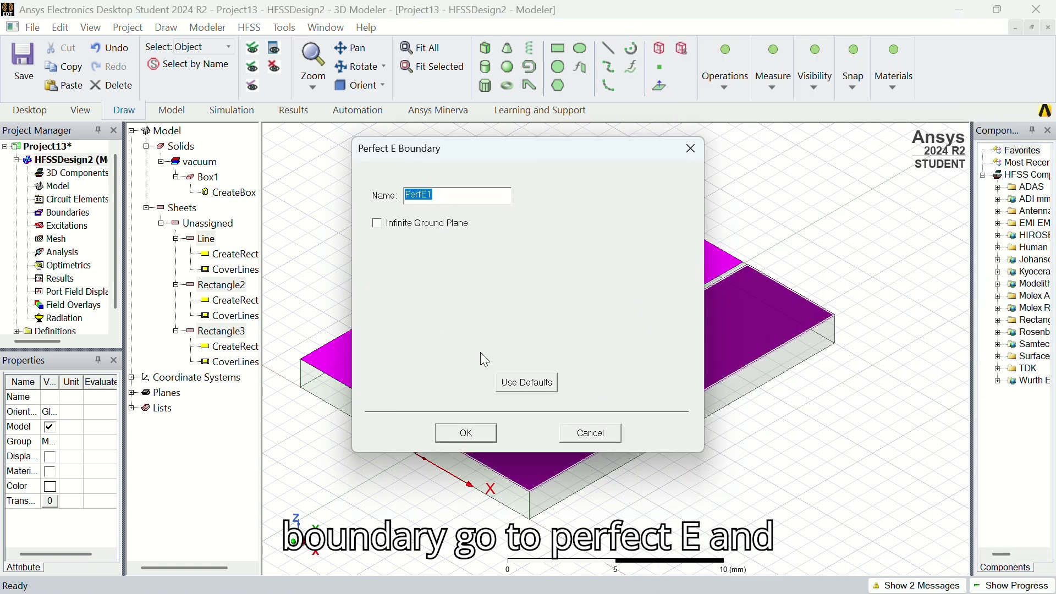
{"action": "left_click", "coordinate": [479, 432]}
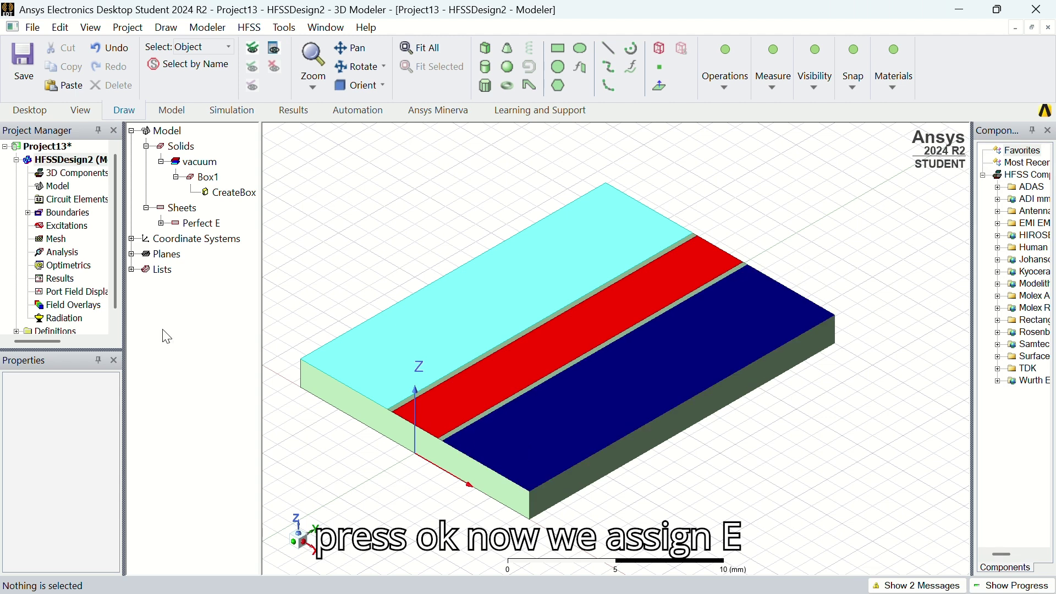
- Check under Boundaries that PerfE1 covers all three top sheets
{"action": "left_click", "coordinate": [27, 213]}
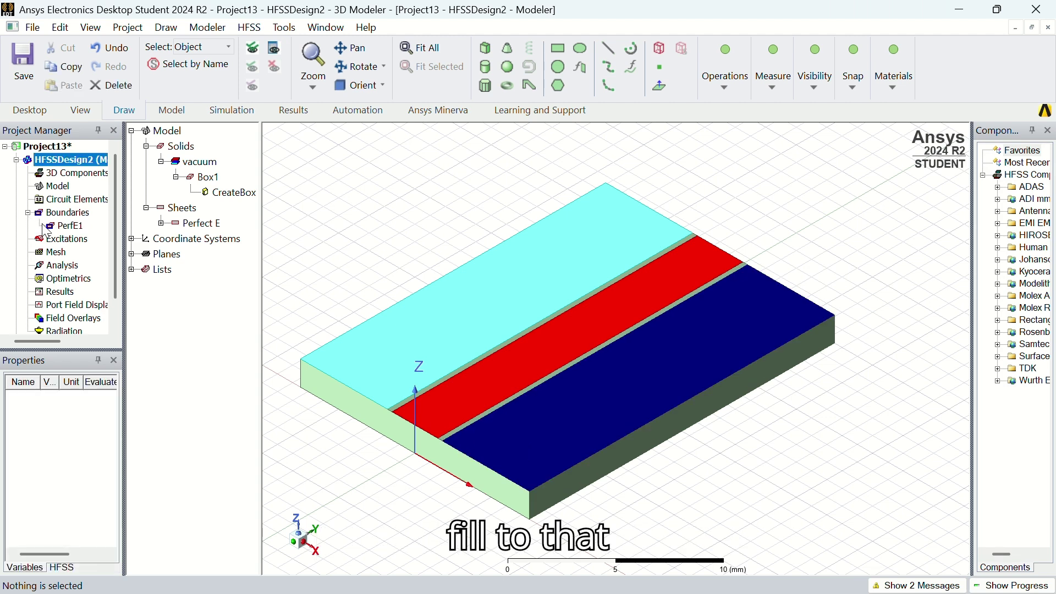
{"action": "left_click", "coordinate": [64, 226]}
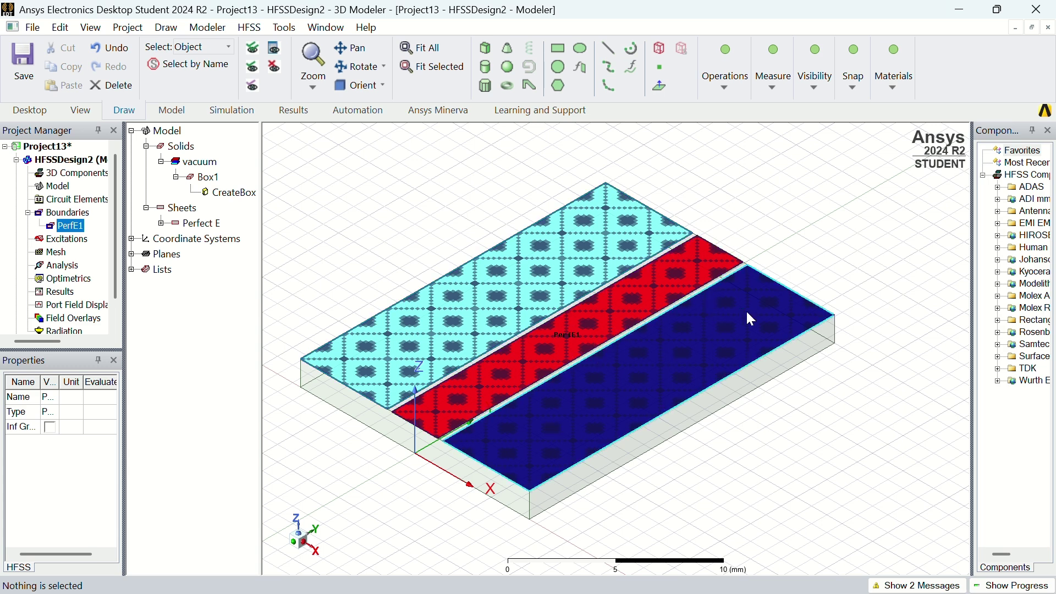
{"action": "left_click", "coordinate": [814, 234]}
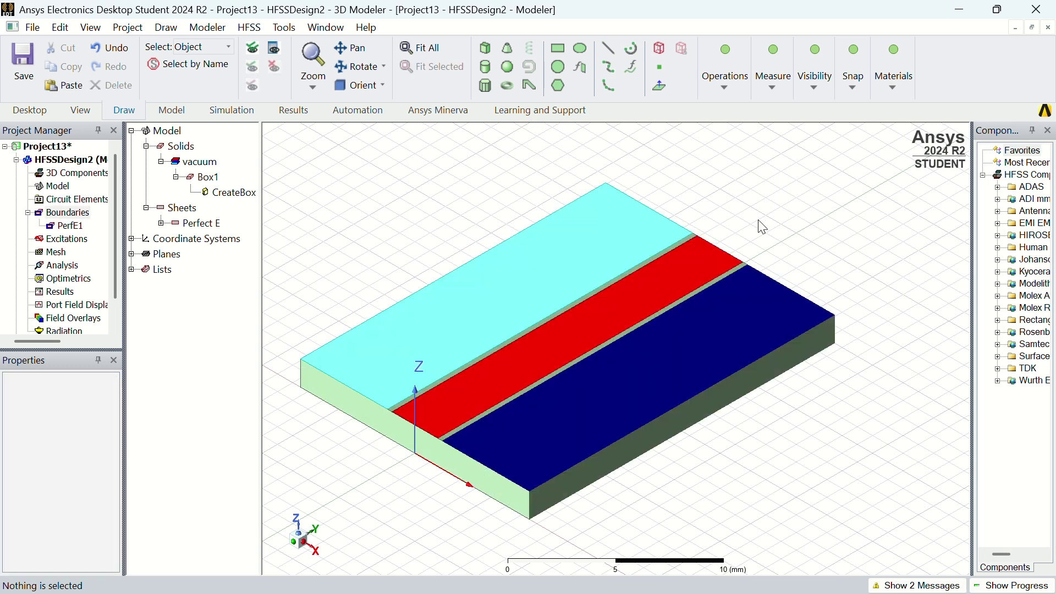
- Switch the drawing grid plane to XZ
{"action": "left_click", "coordinate": [167, 28]}
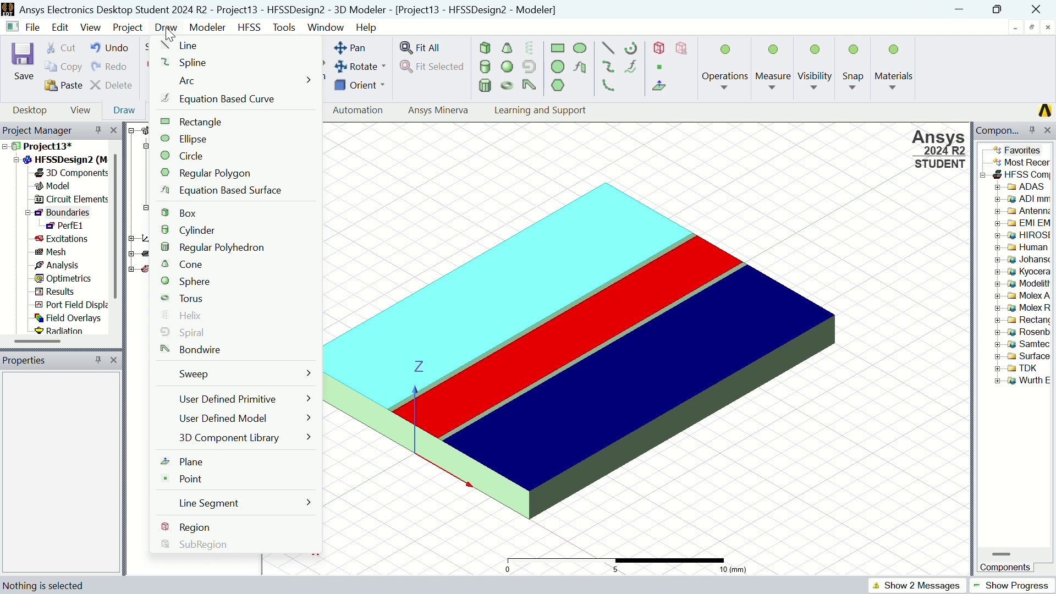
{"action": "left_click", "coordinate": [219, 123]}
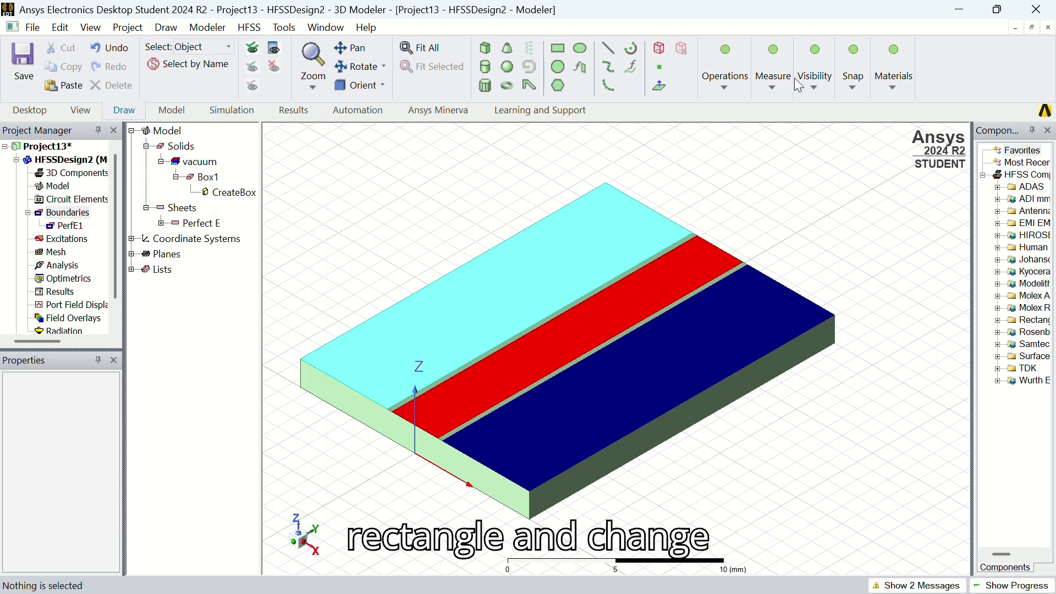
{"action": "left_click", "coordinate": [823, 62]}
{"action": "left_click", "coordinate": [817, 132]}
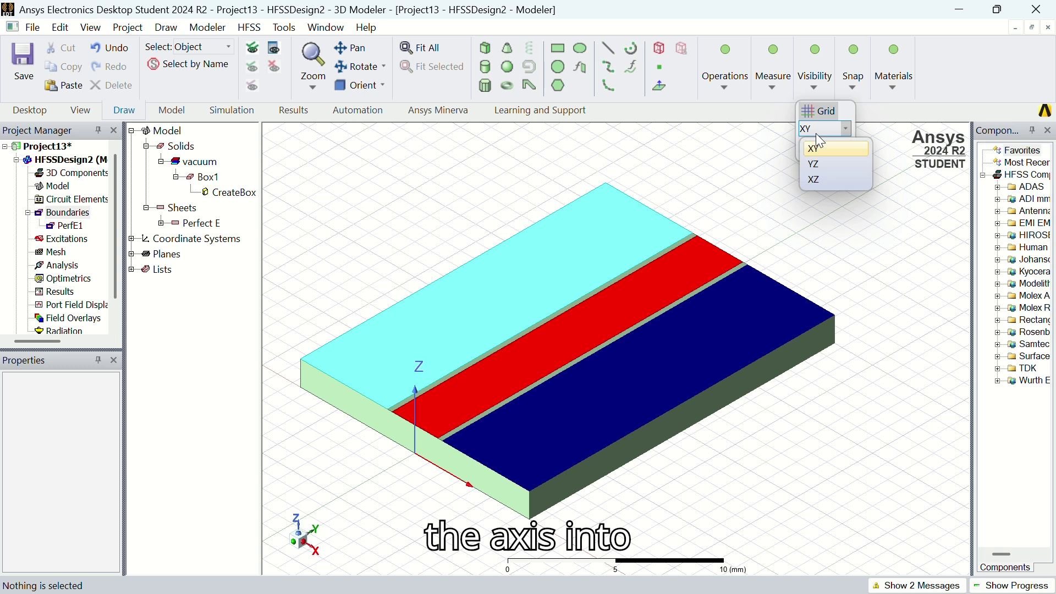
{"action": "left_click", "coordinate": [834, 181]}
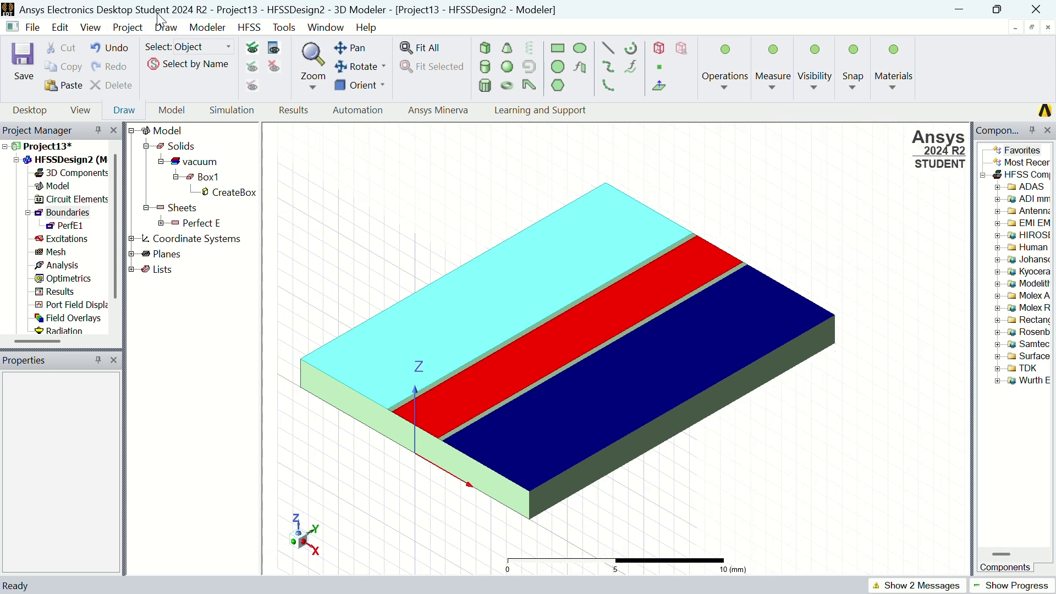
- Draw Rectangle4 upright in the XZ plane across the slab's front face
{"action": "left_click", "coordinate": [165, 27]}
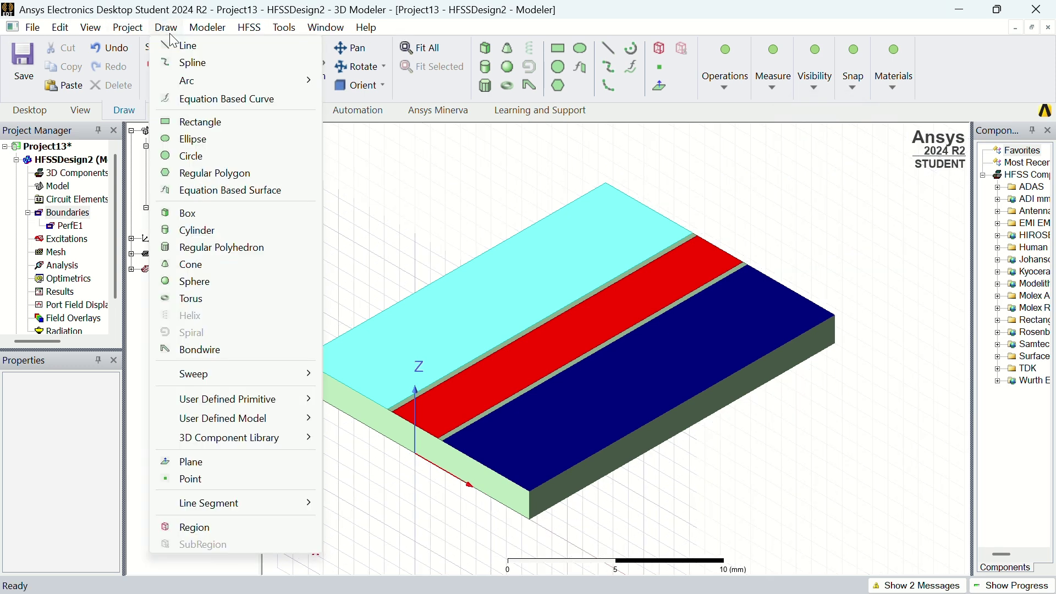
{"action": "left_click", "coordinate": [218, 129]}
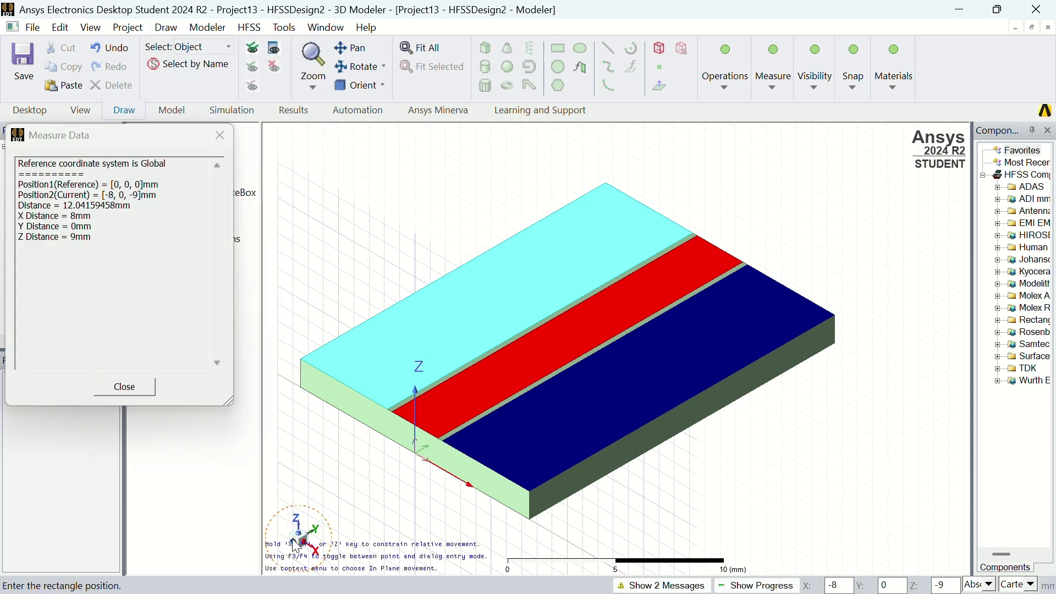
{"action": "left_click_drag", "start_coordinate": [305, 531], "coordinate": [285, 465]}
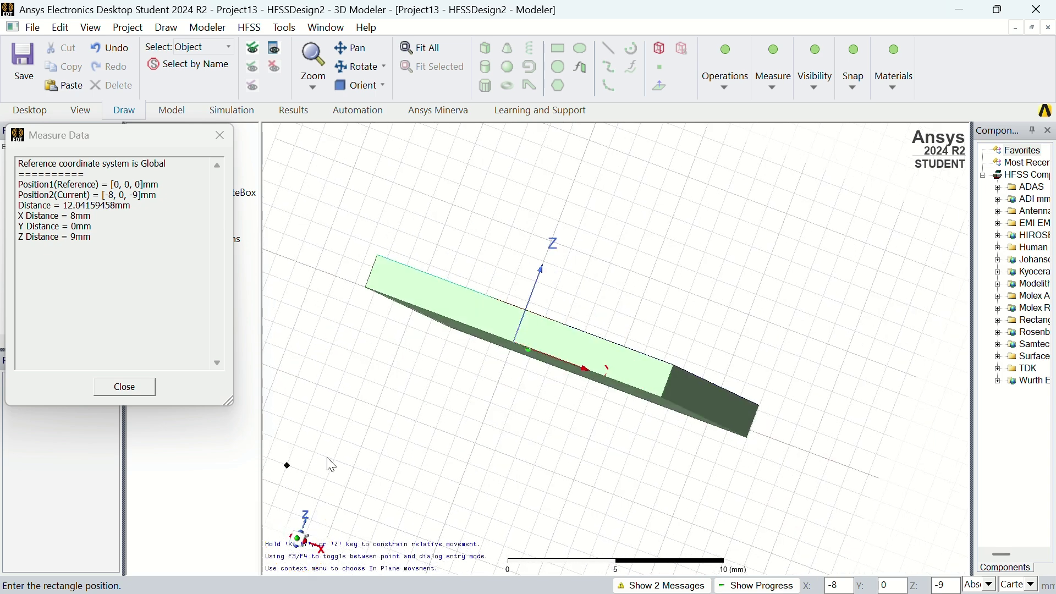
{"action": "left_click", "coordinate": [484, 296]}
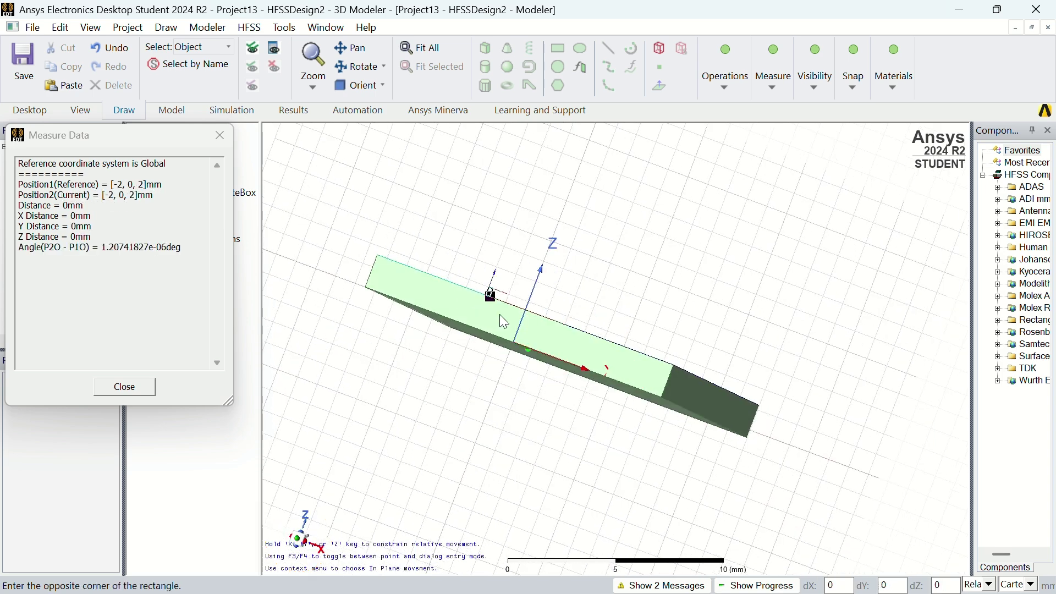
{"action": "left_click", "coordinate": [574, 392]}
{"action": "left_click", "coordinate": [639, 295]}
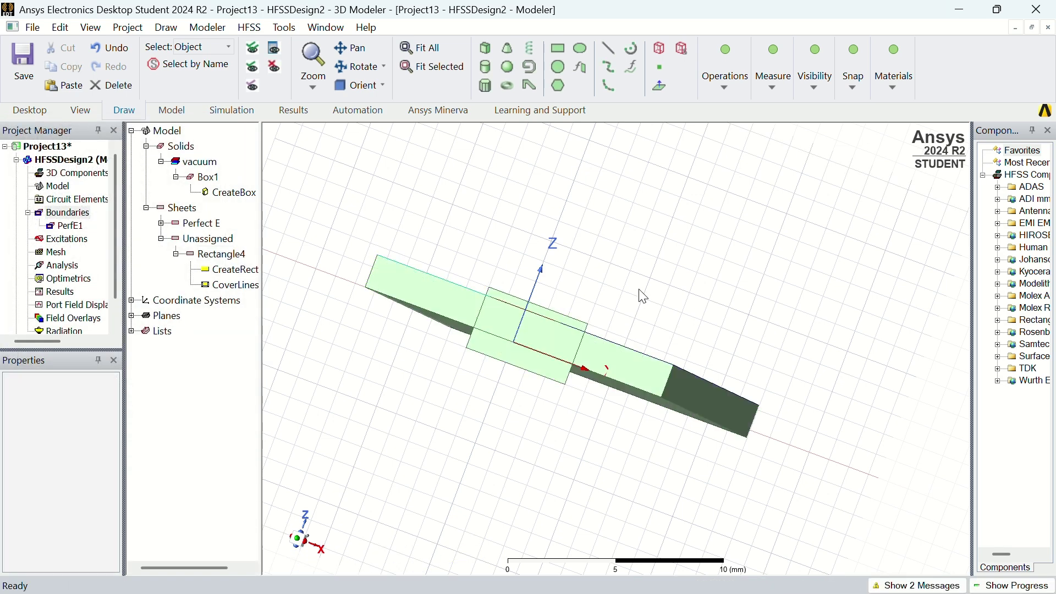
{"action": "double_click", "coordinate": [335, 125], "text": "alt"}
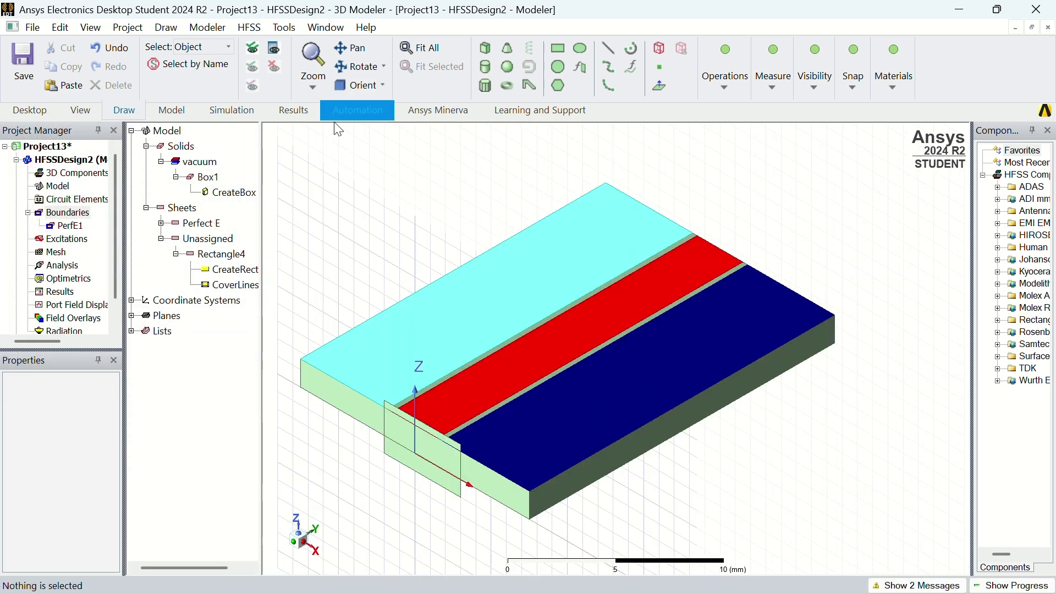
- Set Rectangle4's position to -5,0,-4 in its creation parameters
{"action": "double_click", "coordinate": [234, 272]}
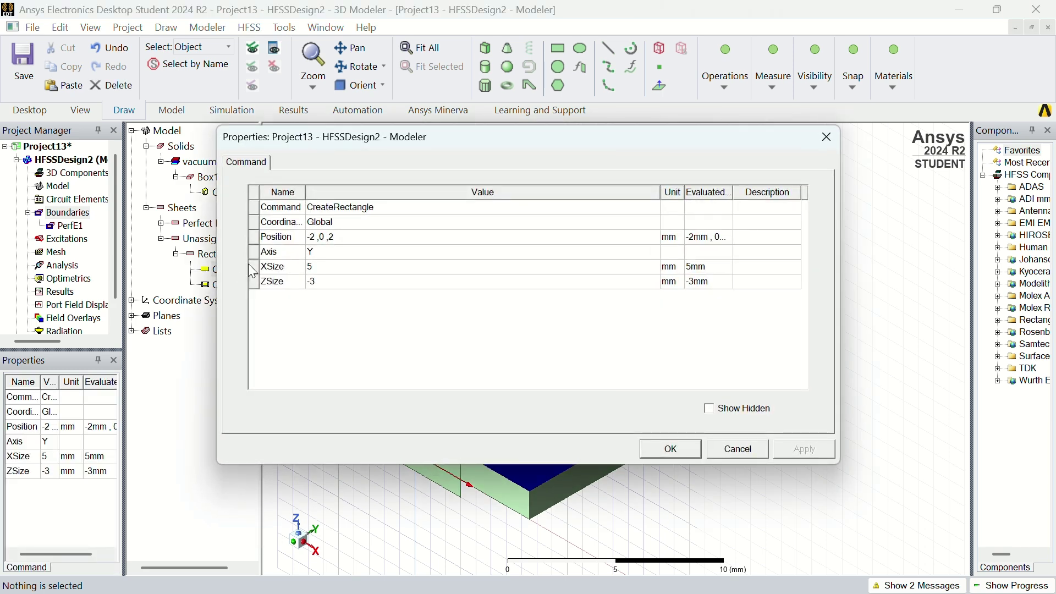
{"action": "left_click", "coordinate": [371, 238]}
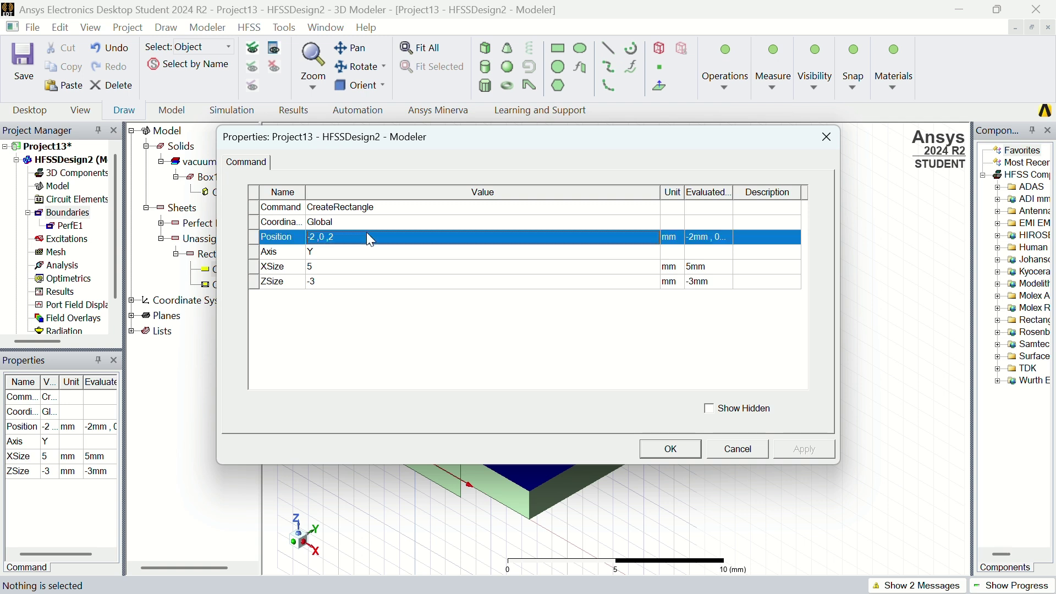
{"action": "left_click", "coordinate": [368, 237]}
{"action": "key", "text": "BackSpace"}
{"action": "type", "text": "-"}
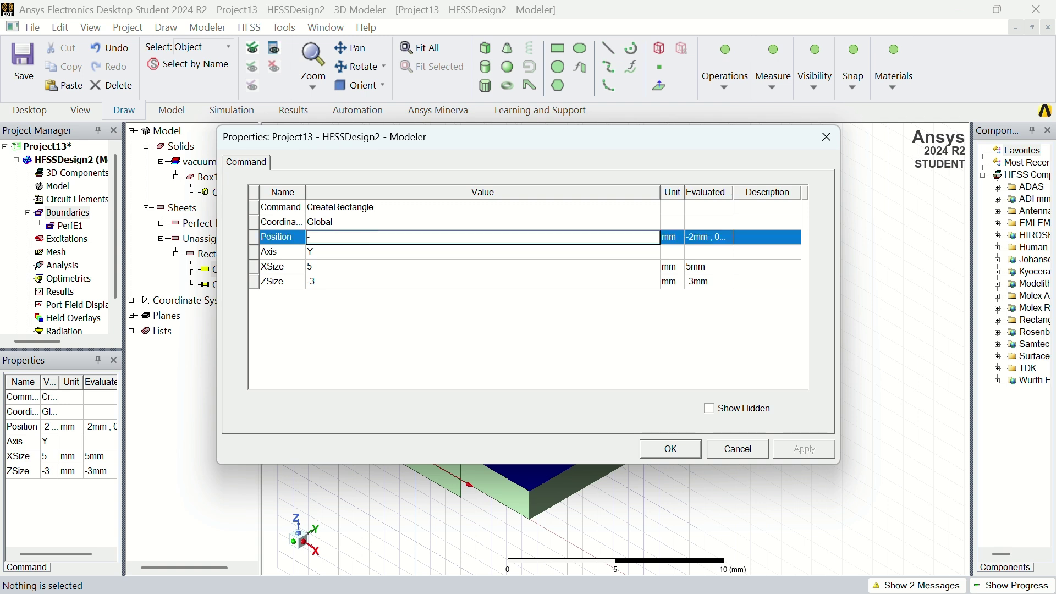
{"action": "type", "text": "5,0,"}
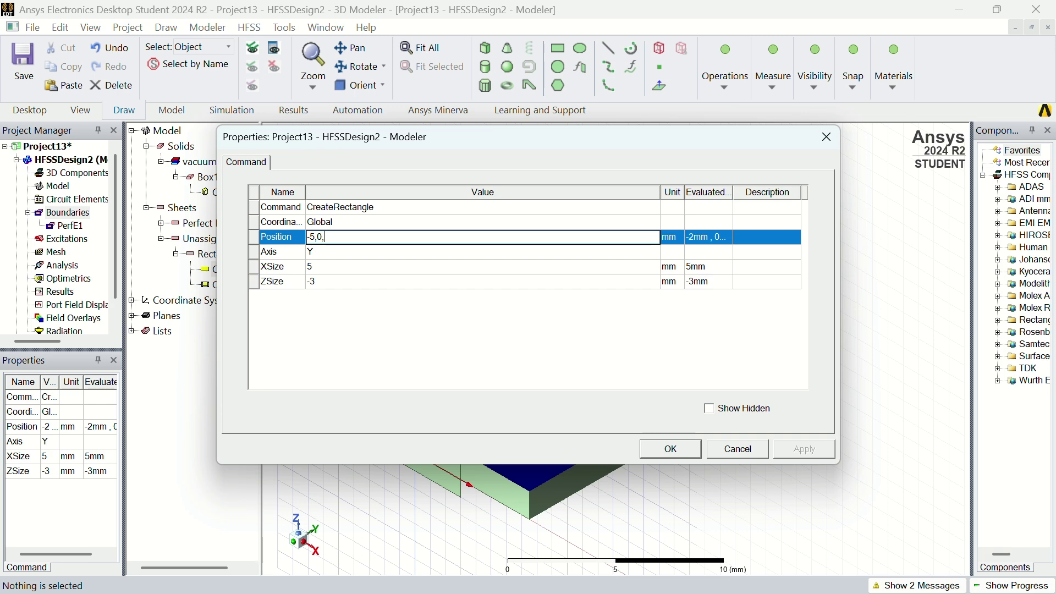
{"action": "type", "text": "-4"}
{"action": "key", "text": "Return"}
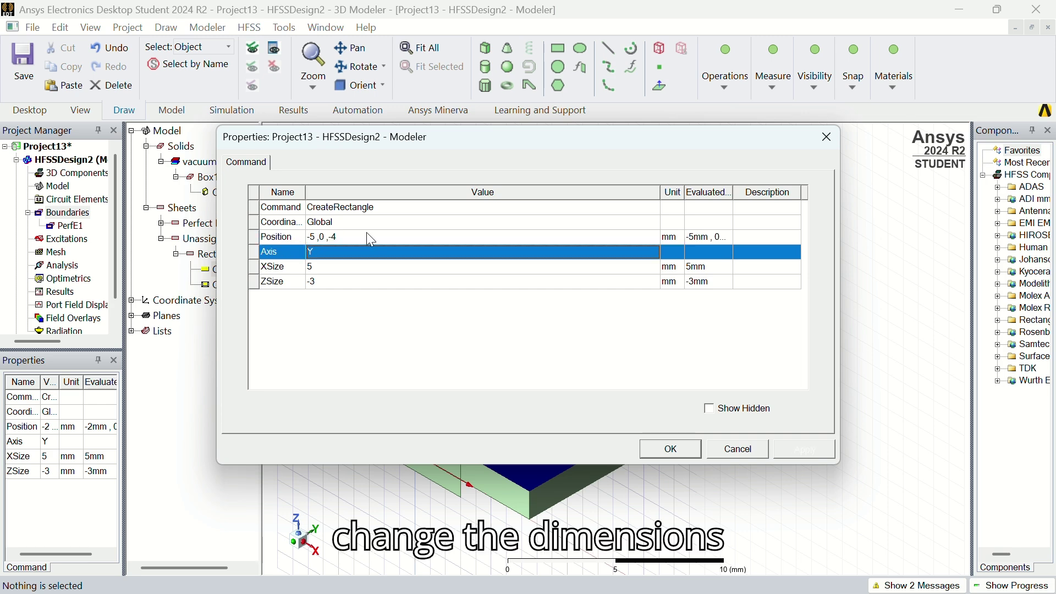
{"action": "key", "text": "Return"}
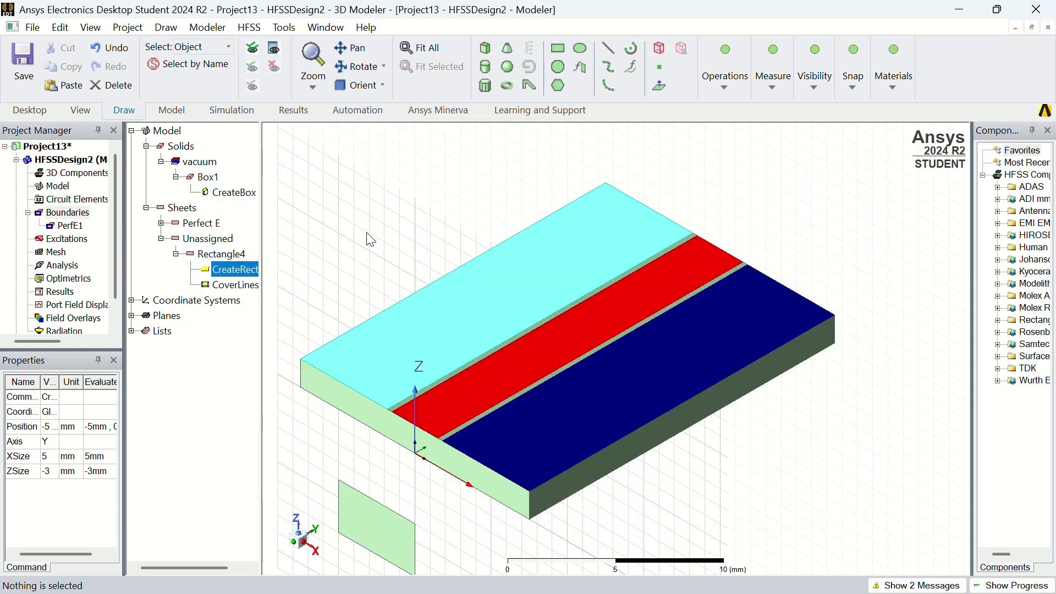
- Give Rectangle4 an XSize of 10 and a ZSize of 9.6
{"action": "double_click", "coordinate": [244, 275]}
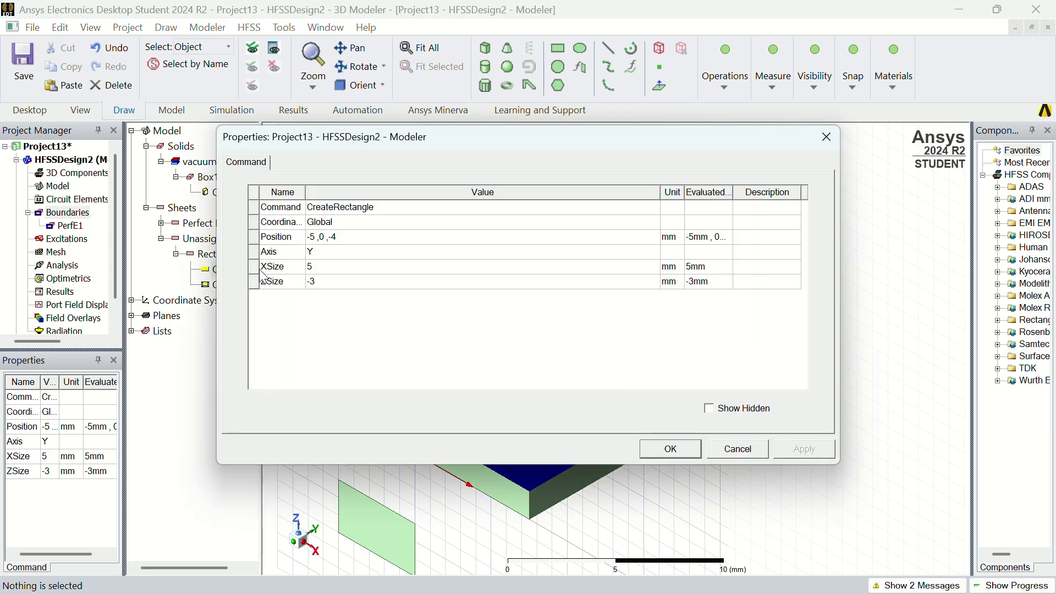
{"action": "left_click", "coordinate": [348, 267]}
{"action": "key", "text": "BackSpace"}
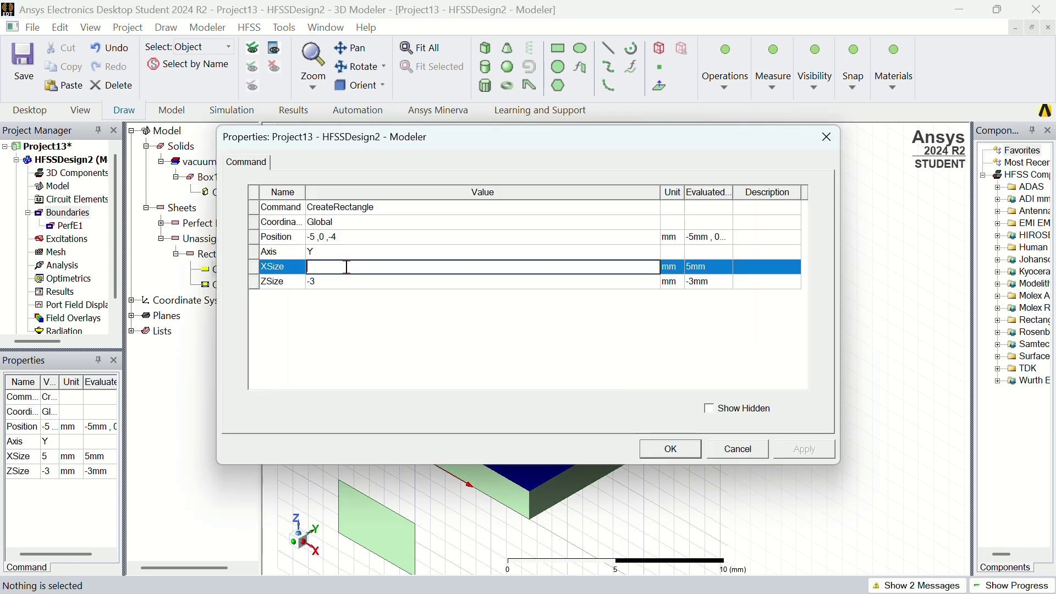
{"action": "type", "text": "10"}
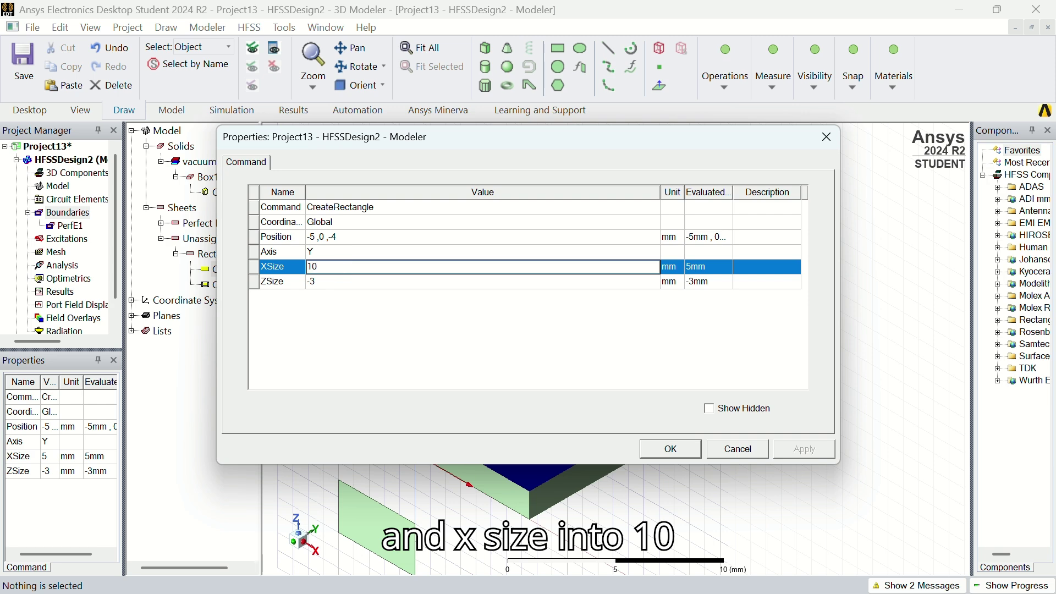
{"action": "left_click", "coordinate": [342, 282]}
{"action": "left_click", "coordinate": [342, 282]}
{"action": "key", "text": "BackSpace"}
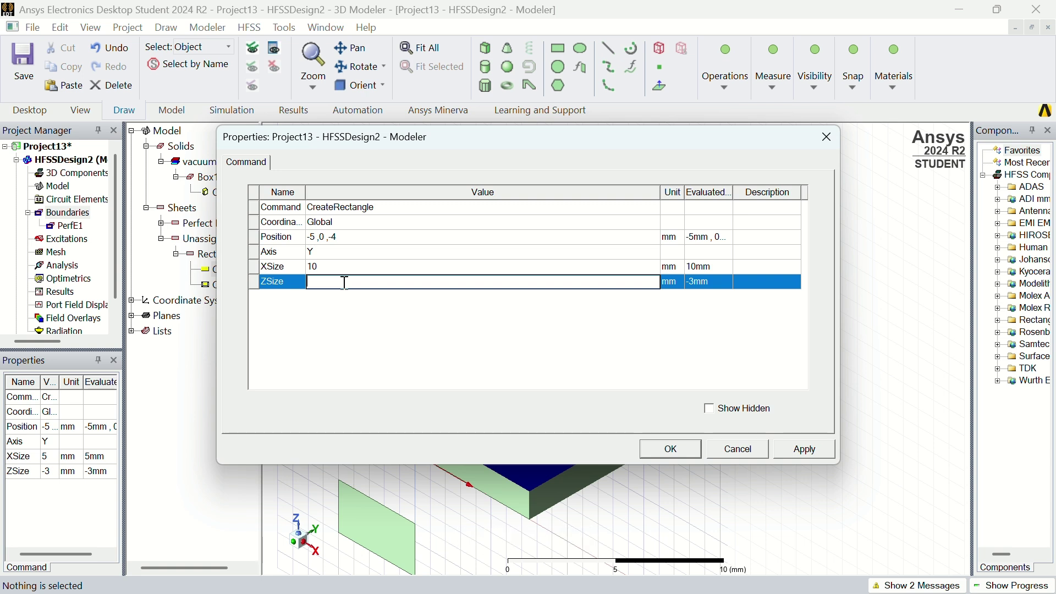
{"action": "type", "text": "9.6"}
{"action": "key", "text": "Return"}
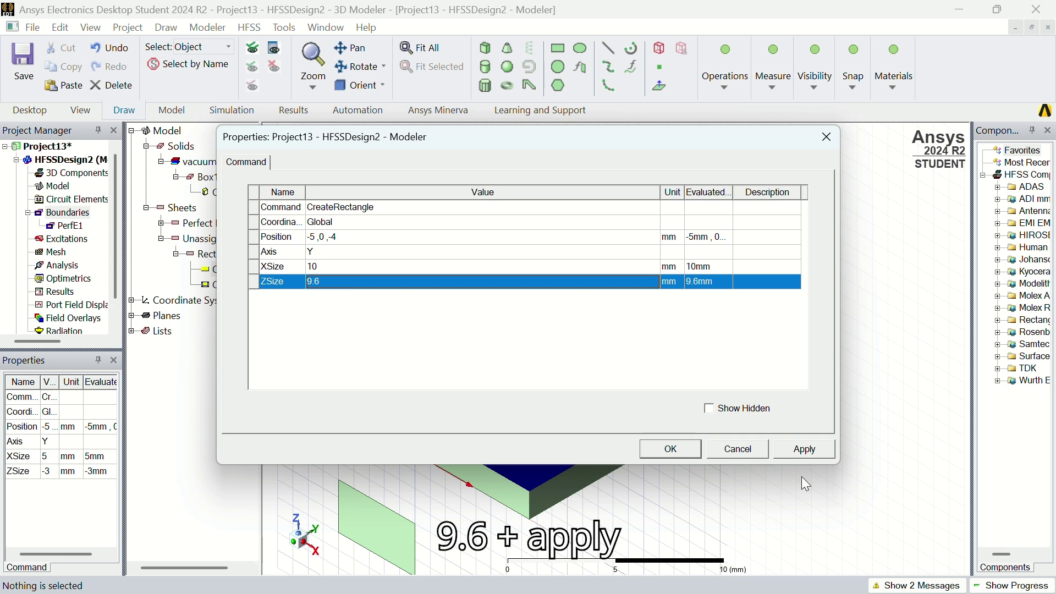
{"action": "left_click", "coordinate": [810, 449]}
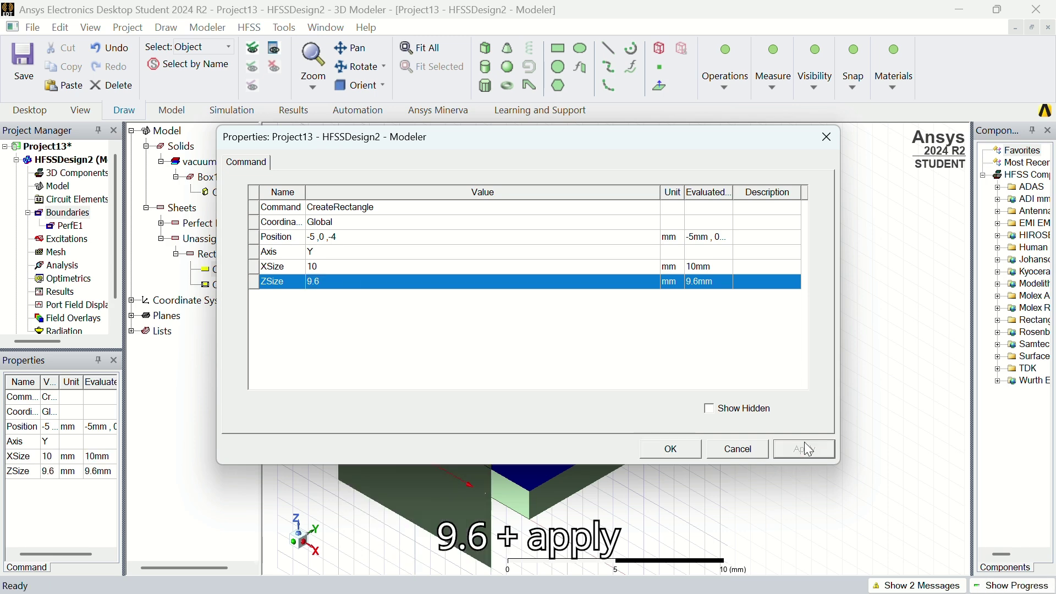
{"action": "left_click", "coordinate": [675, 446]}
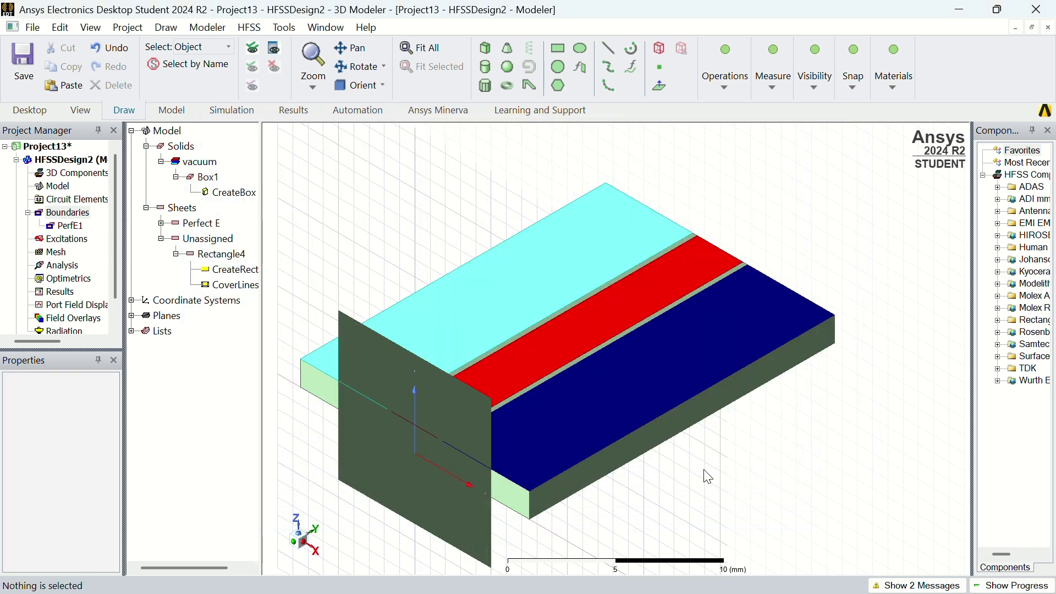
- Copy the front rectangle Rectangle4 and paste a duplicate
{"action": "right_click", "coordinate": [245, 272]}
{"action": "right_click", "coordinate": [209, 254]}
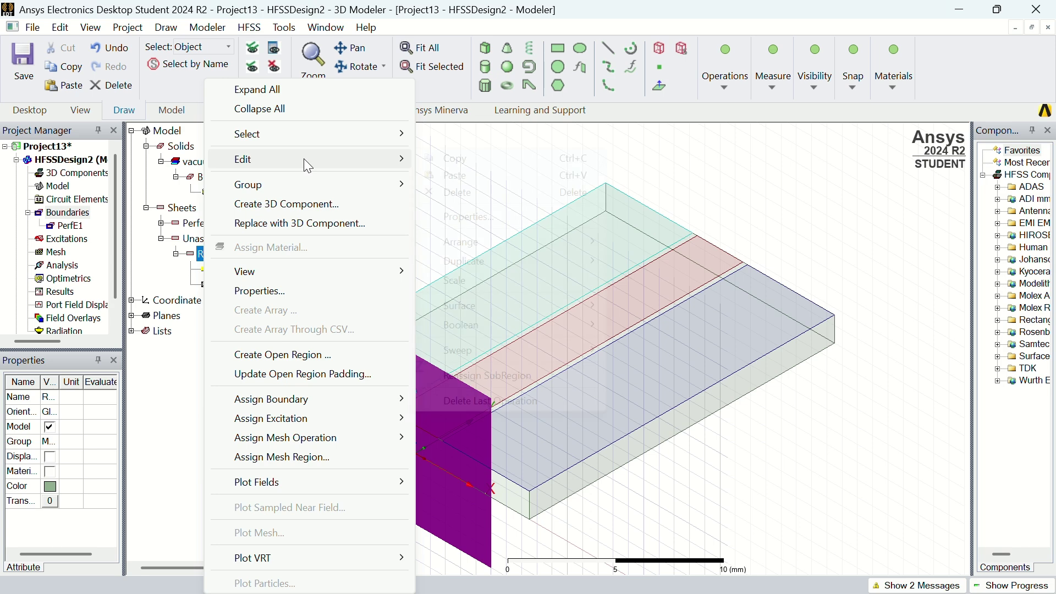
{"action": "mouse_move", "coordinate": [304, 158]}
{"action": "left_click", "coordinate": [466, 159]}
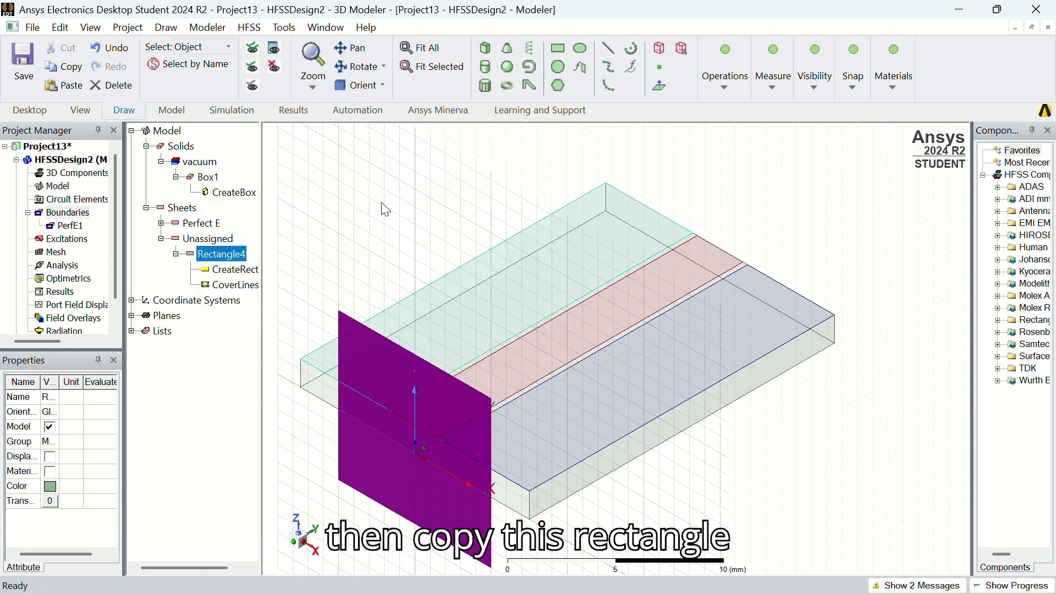
{"action": "right_click", "coordinate": [332, 220]}
{"action": "mouse_move", "coordinate": [379, 184]}
{"action": "left_click", "coordinate": [588, 196]}
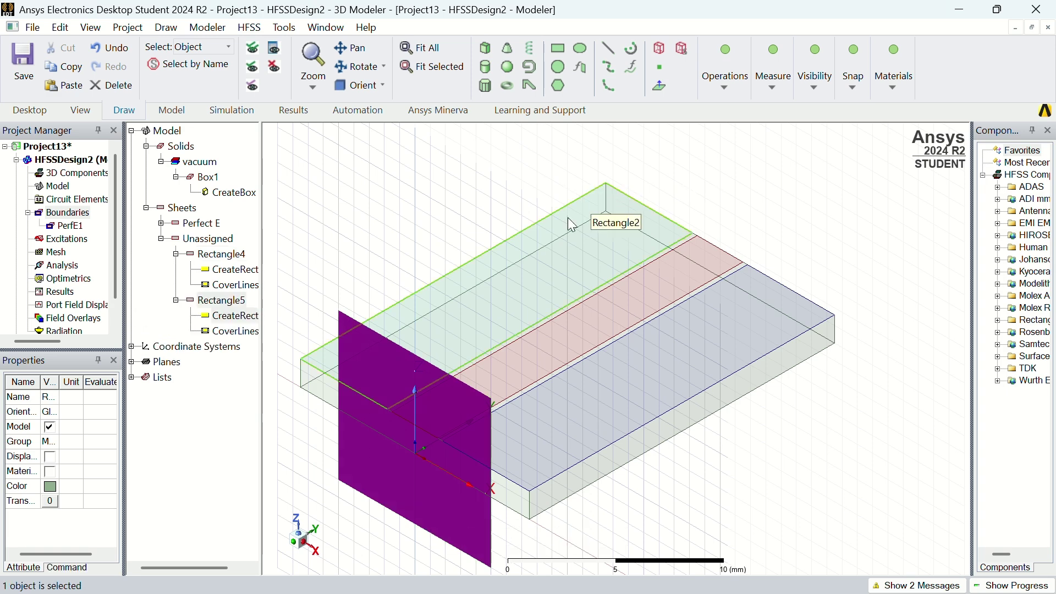
- Move the pasted rectangle to position -5,20,-4
{"action": "double_click", "coordinate": [238, 315]}
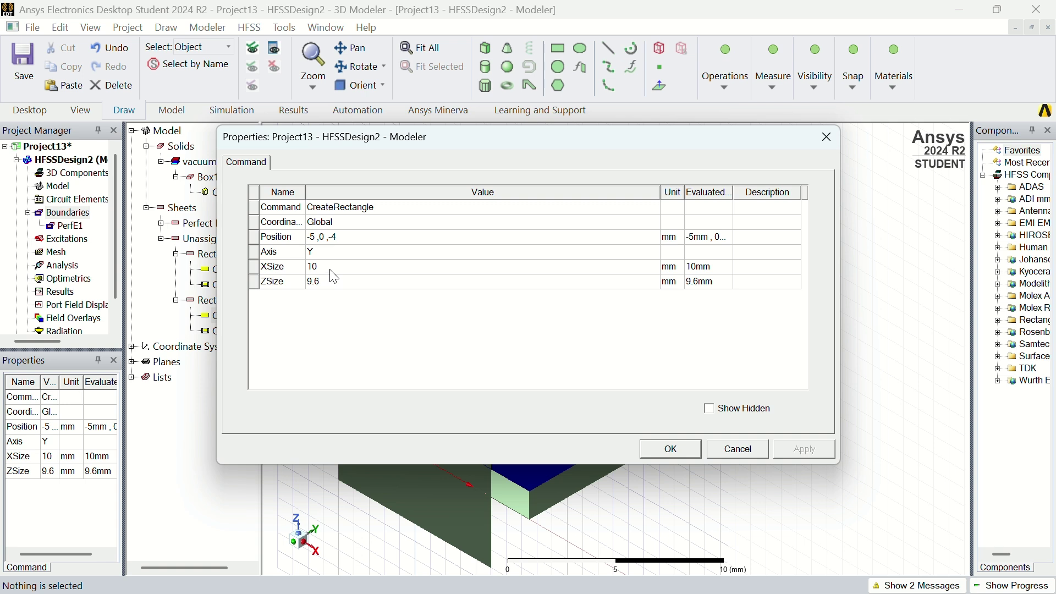
{"action": "left_click", "coordinate": [326, 238]}
{"action": "left_click", "coordinate": [324, 238]}
{"action": "left_click", "coordinate": [324, 238]}
{"action": "type", "text": "20"}
{"action": "left_click", "coordinate": [327, 246]}
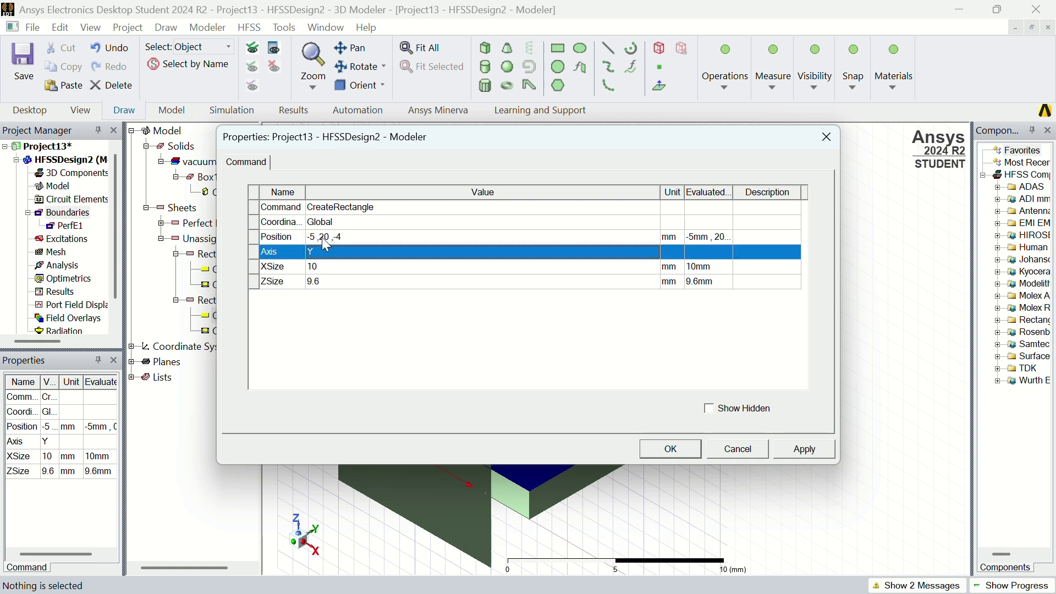
{"action": "left_click", "coordinate": [801, 452]}
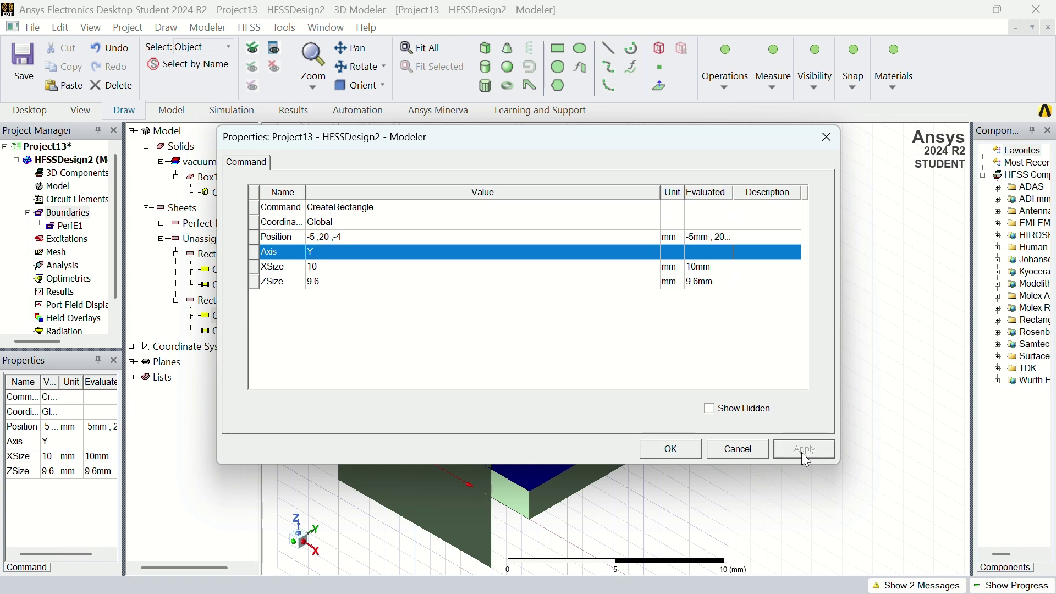
{"action": "left_click", "coordinate": [673, 456]}
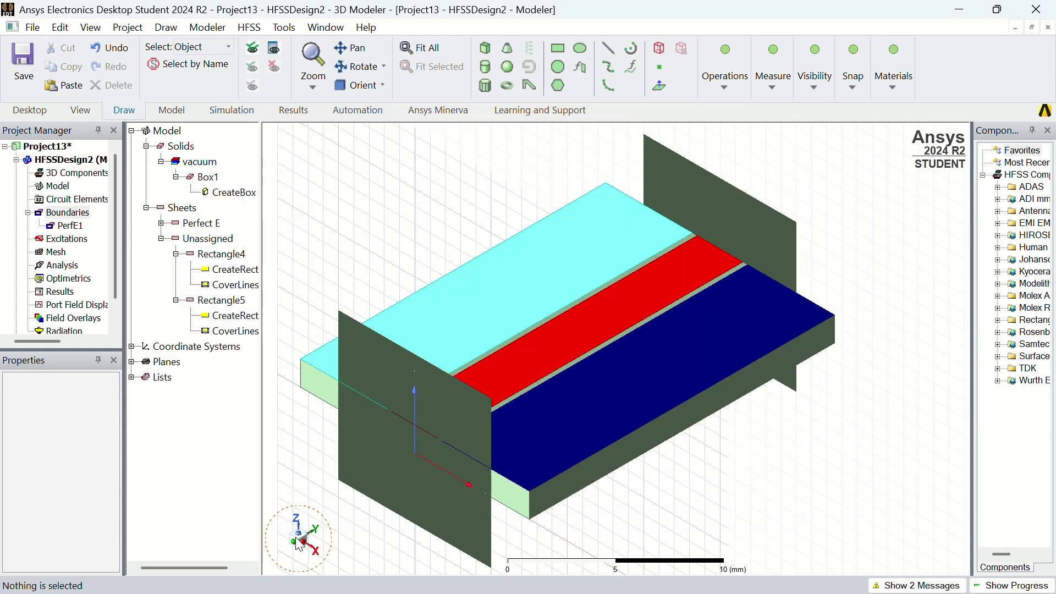
- Assign the front rectangle sheet as wave port 1
{"action": "left_click_drag", "start_coordinate": [299, 542], "coordinate": [290, 534]}
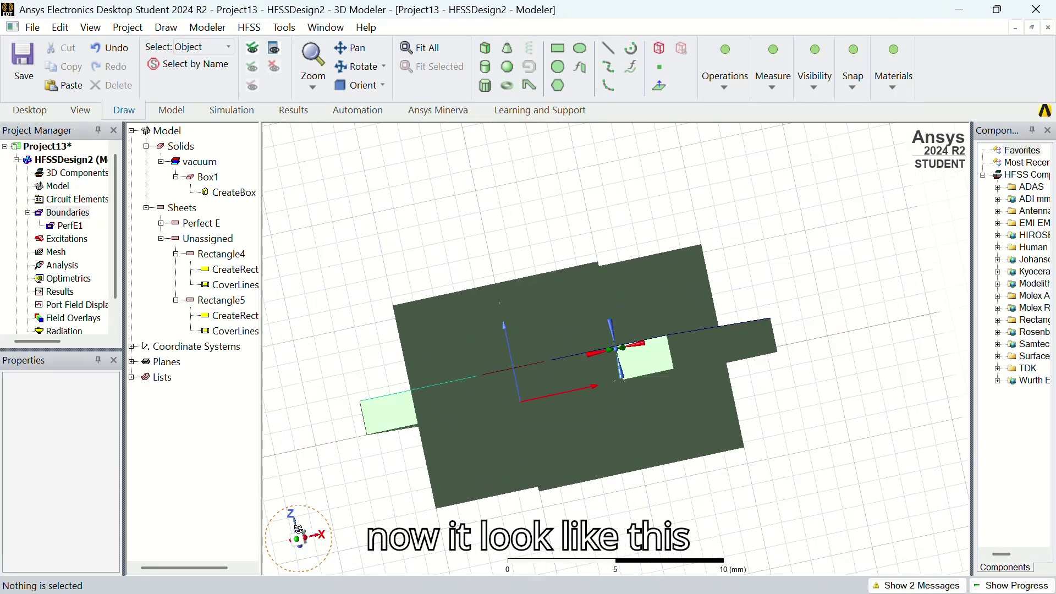
{"action": "left_click", "coordinate": [435, 330]}
{"action": "right_click", "coordinate": [438, 335]}
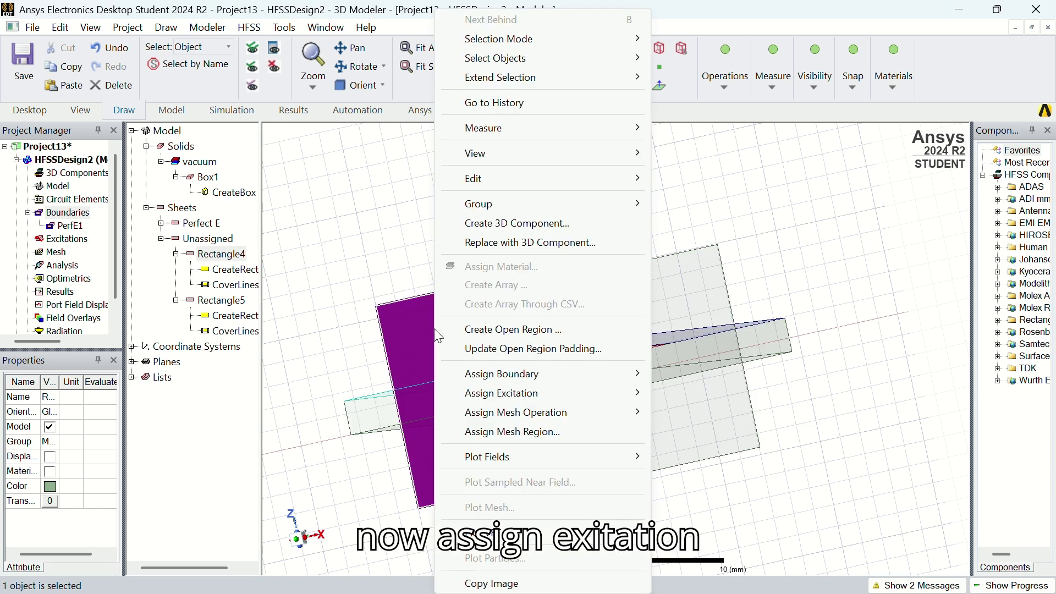
{"action": "mouse_move", "coordinate": [530, 392]}
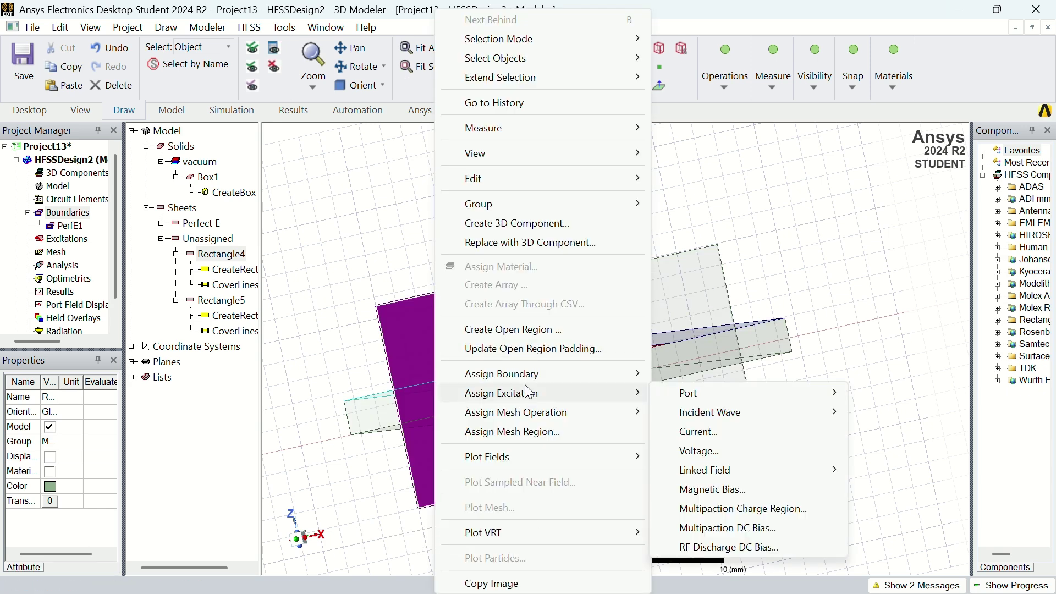
{"action": "mouse_move", "coordinate": [722, 395]}
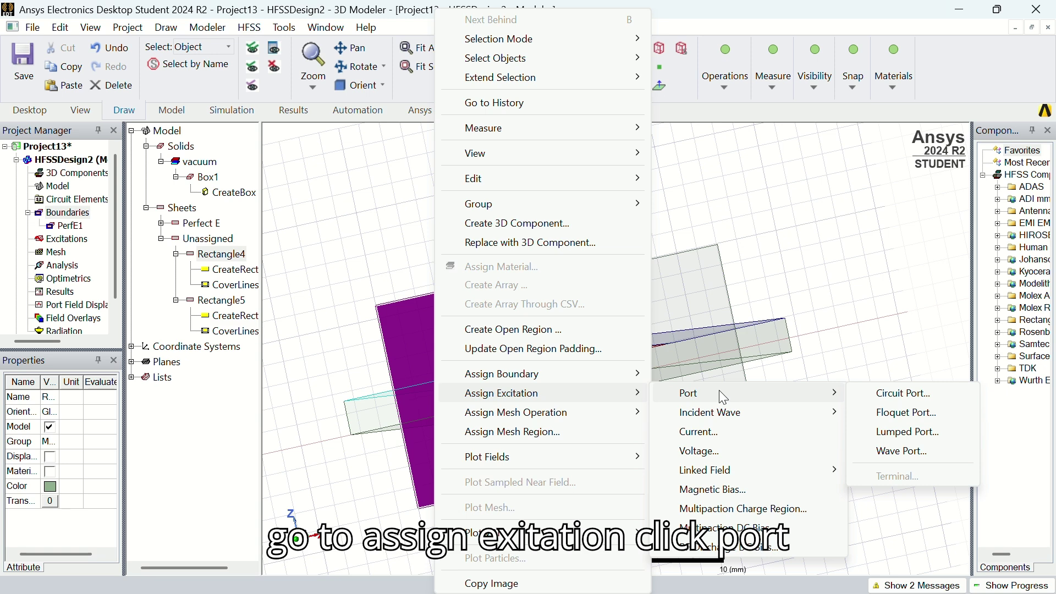
{"action": "left_click", "coordinate": [901, 452]}
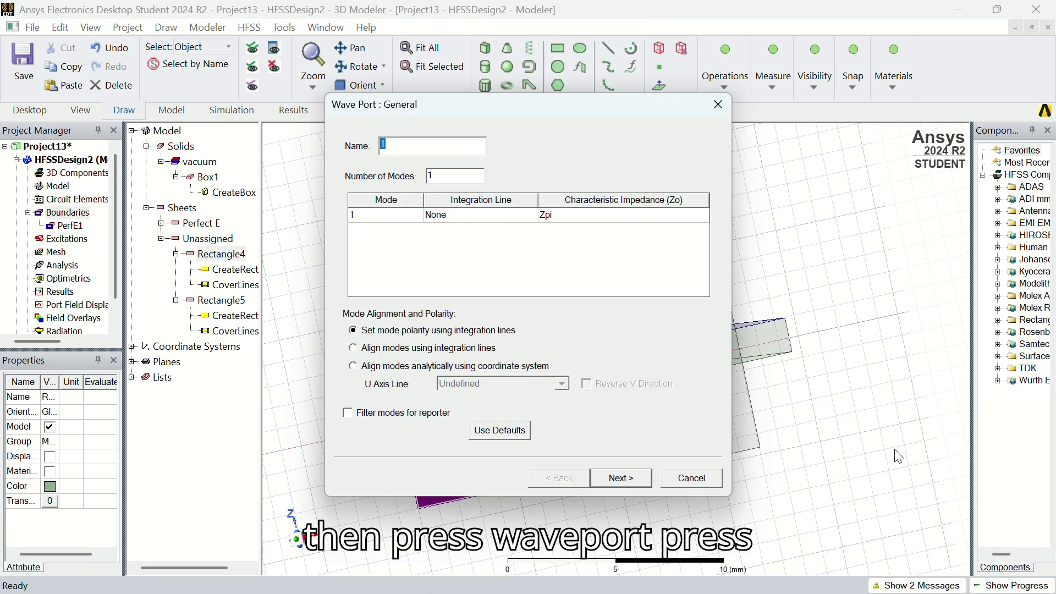
{"action": "left_click", "coordinate": [631, 479]}
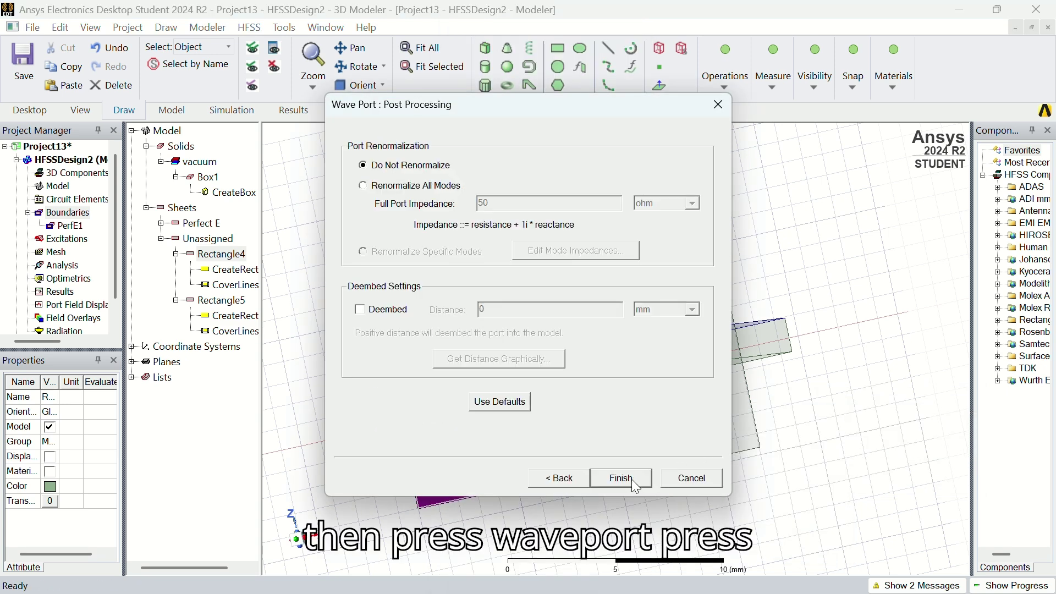
{"action": "left_click", "coordinate": [631, 480]}
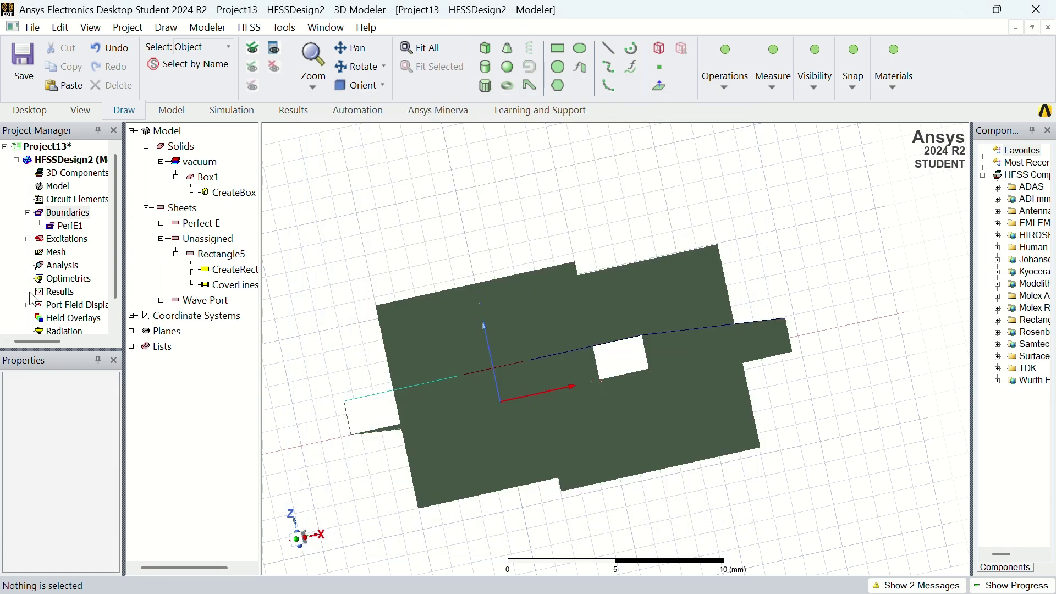
- Check port 1's face under Excitations, then select the far-end rectangle sheet
{"action": "left_click", "coordinate": [28, 239]}
{"action": "left_click", "coordinate": [61, 252]}
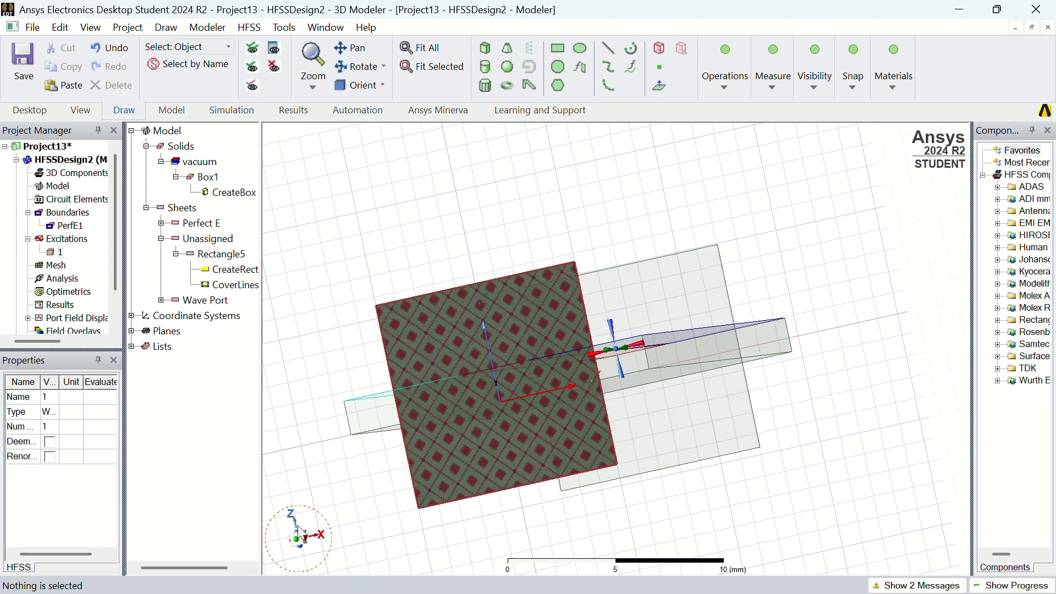
{"action": "mouse_move", "coordinate": [301, 534]}
{"action": "left_mouse_down"}
{"action": "mouse_move", "coordinate": [290, 529]}
{"action": "mouse_move", "coordinate": [299, 532]}
{"action": "left_mouse_up"}
{"action": "left_click", "coordinate": [601, 269]}
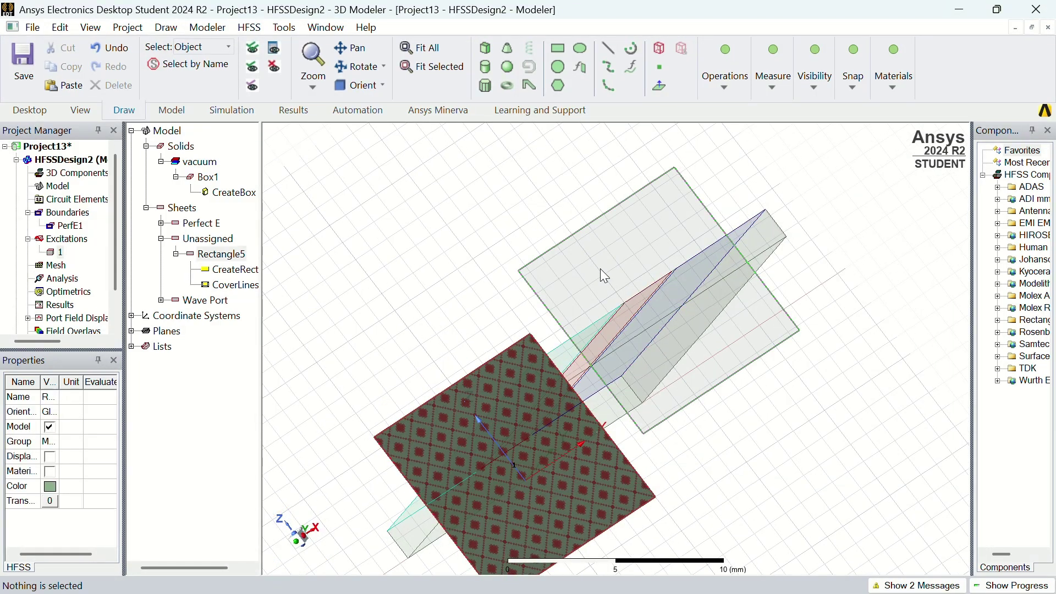
{"action": "left_click", "coordinate": [727, 474]}
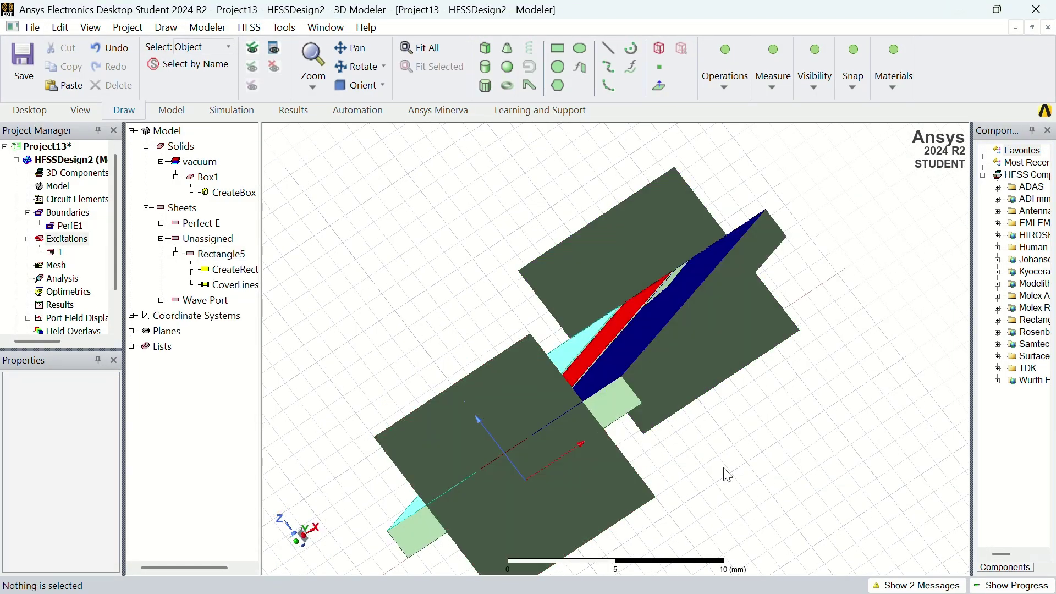
{"action": "left_click", "coordinate": [735, 342]}
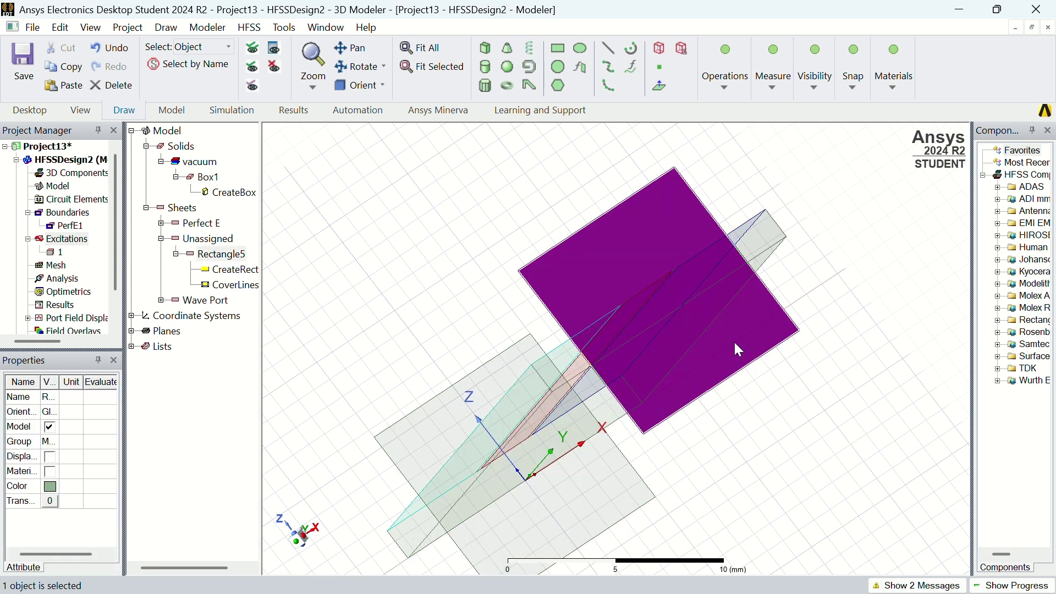
- Assign the far-end sheet Rectangle5 as wave port 2 with default settings
{"action": "left_click", "coordinate": [59, 253]}
{"action": "right_click", "coordinate": [654, 262]}
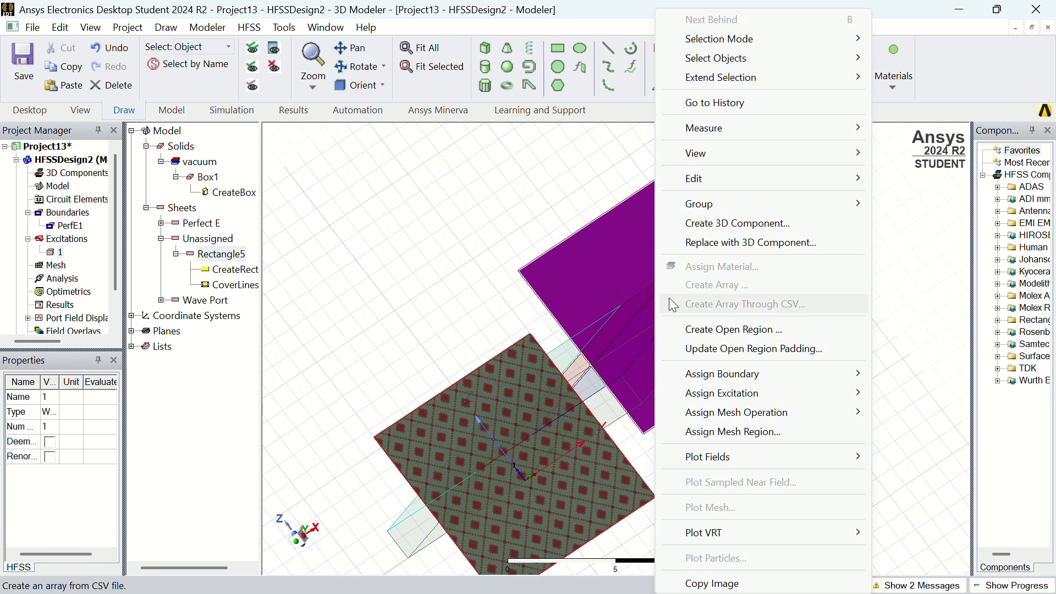
{"action": "mouse_move", "coordinate": [726, 393]}
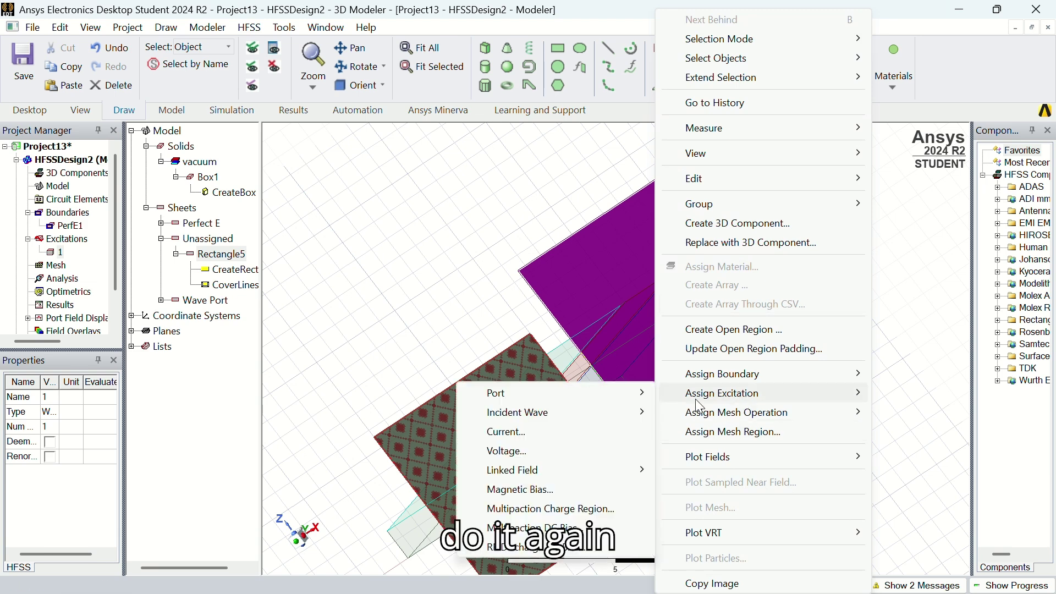
{"action": "mouse_move", "coordinate": [604, 408]}
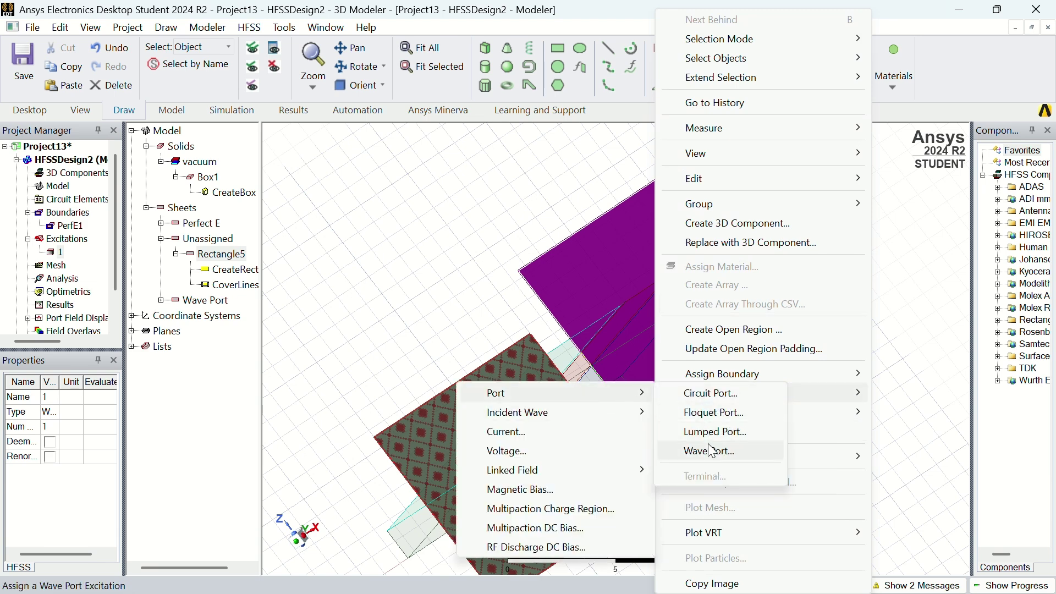
{"action": "left_click", "coordinate": [711, 451]}
{"action": "left_click", "coordinate": [633, 483]}
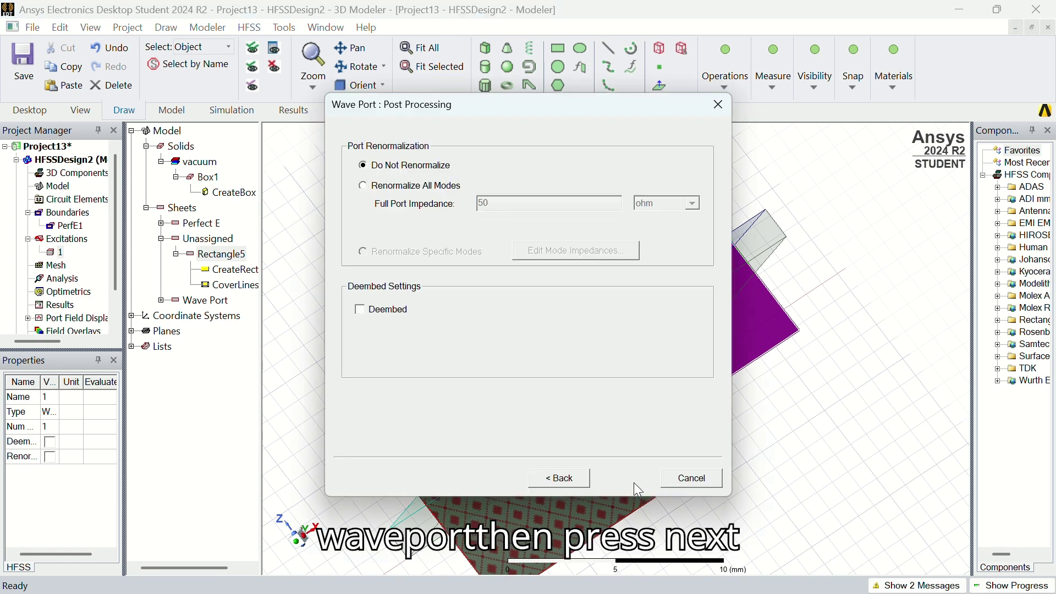
{"action": "left_click", "coordinate": [634, 483]}
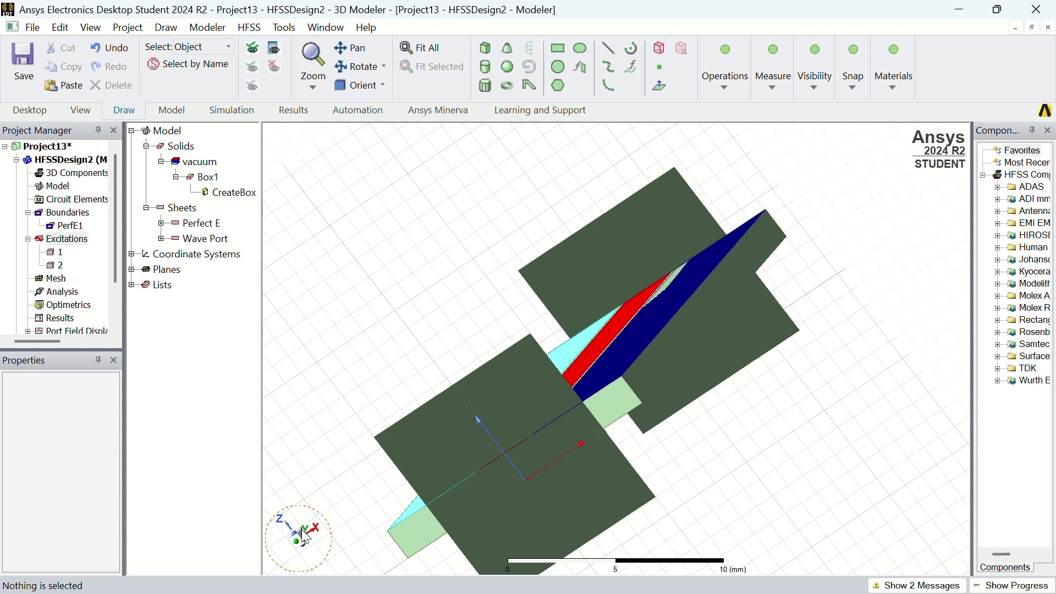
{"action": "left_click_drag", "start_coordinate": [301, 529], "coordinate": [302, 529]}
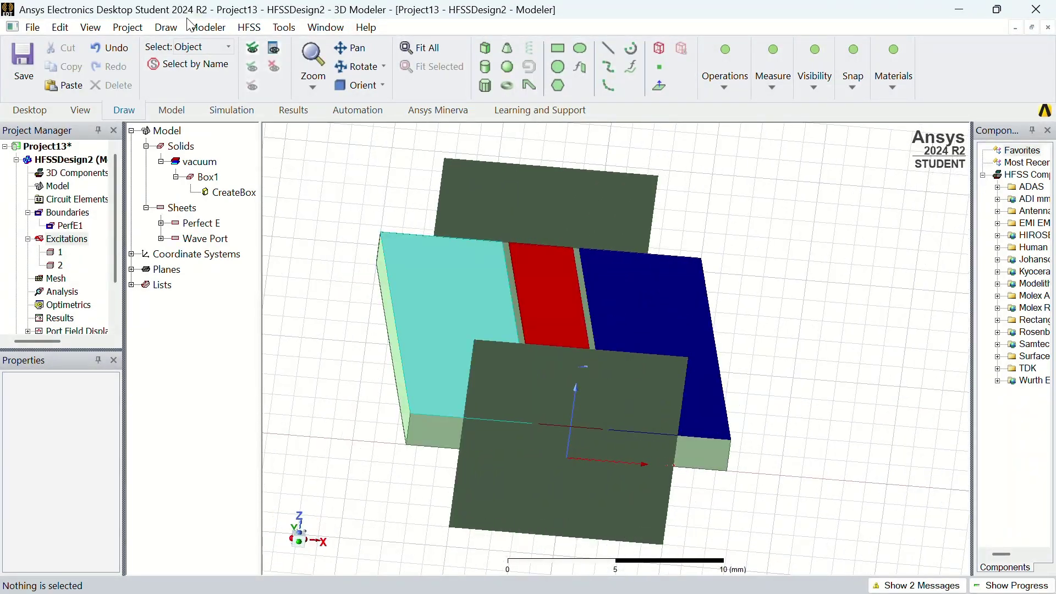
- Reset the drawing grid plane to XY and fit the whole model in an angled view
{"action": "left_click", "coordinate": [165, 28]}
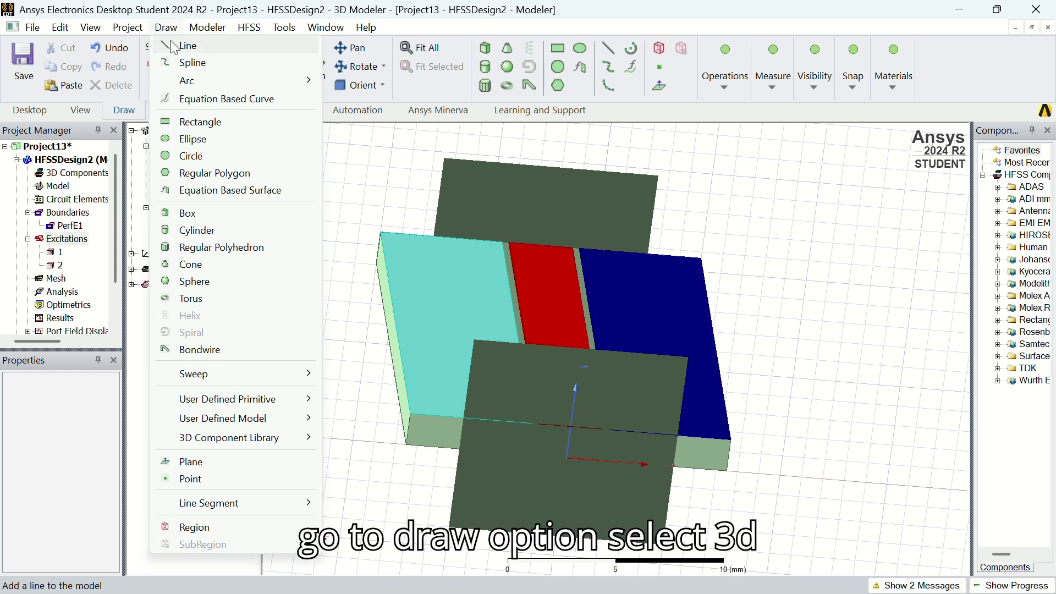
{"action": "left_click", "coordinate": [197, 215]}
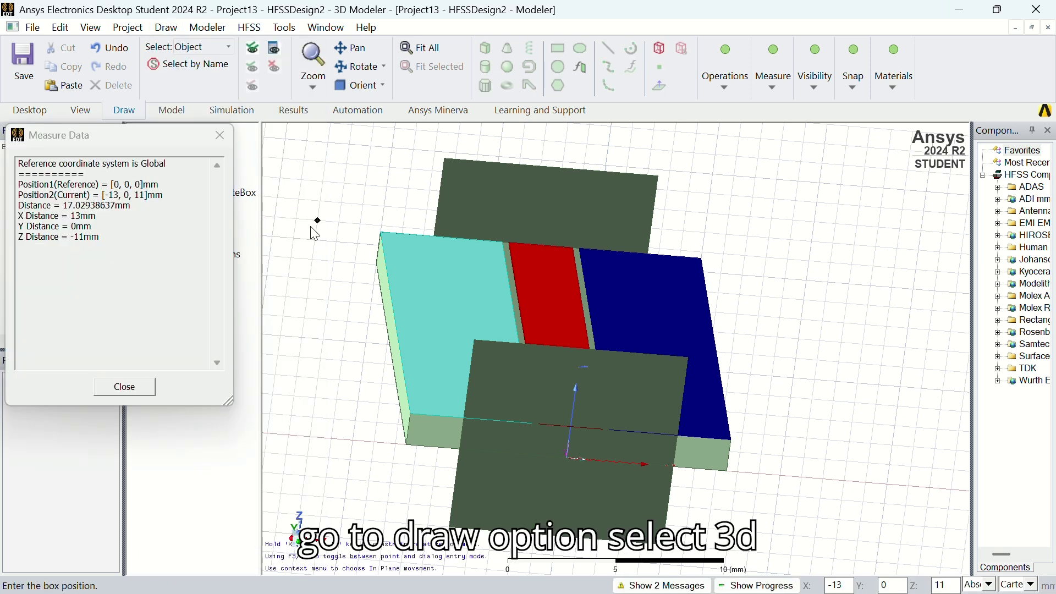
{"action": "key", "text": "Escape"}
{"action": "left_click", "coordinate": [815, 82]}
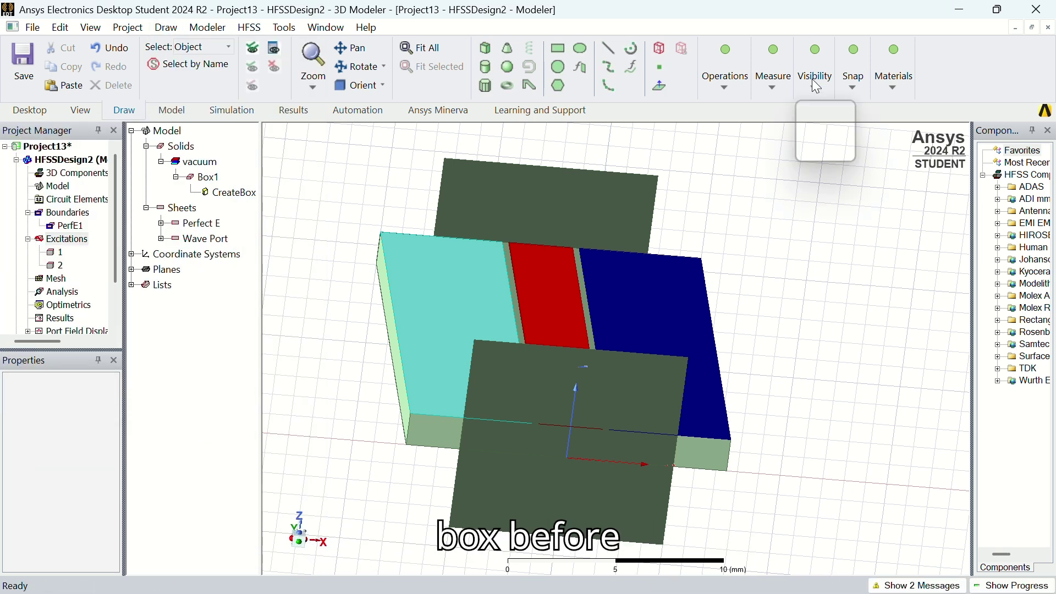
{"action": "left_click", "coordinate": [823, 120]}
{"action": "left_click", "coordinate": [825, 77]}
{"action": "left_click", "coordinate": [831, 128]}
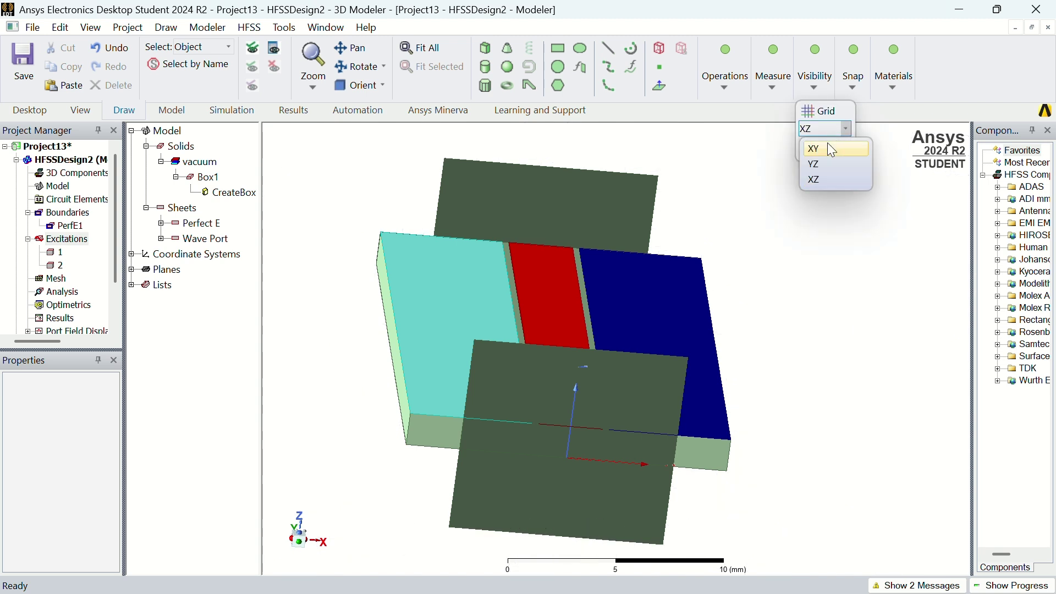
{"action": "left_click", "coordinate": [827, 146]}
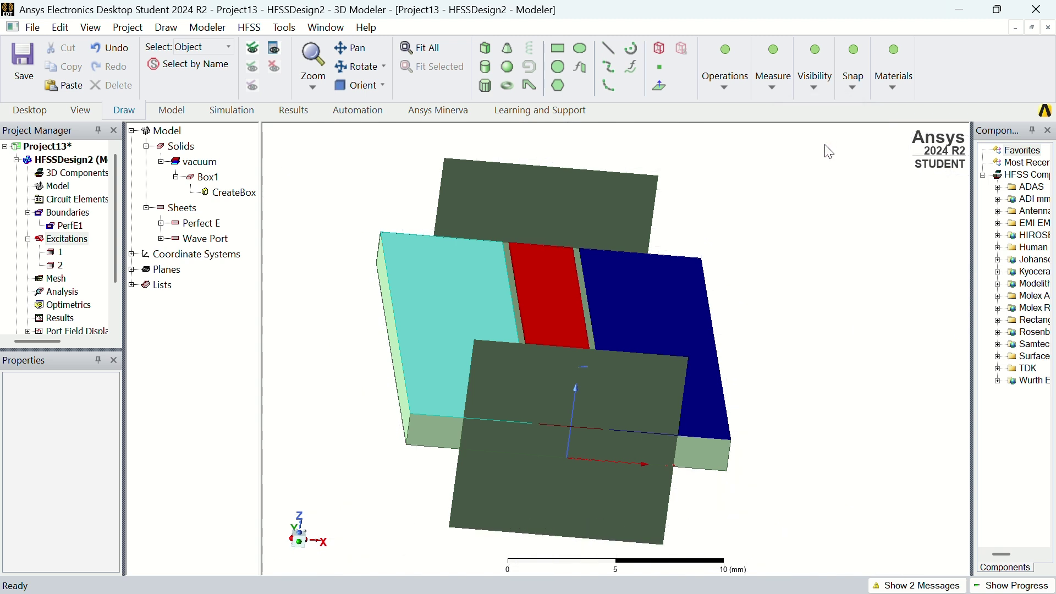
{"action": "left_click", "coordinate": [364, 83]}
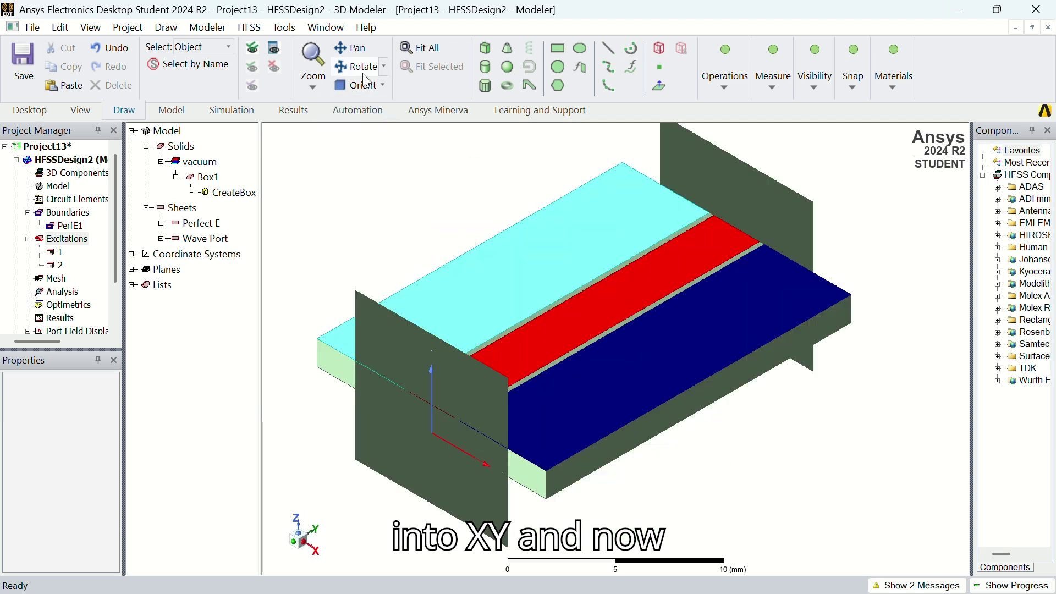
{"action": "left_click", "coordinate": [416, 51]}
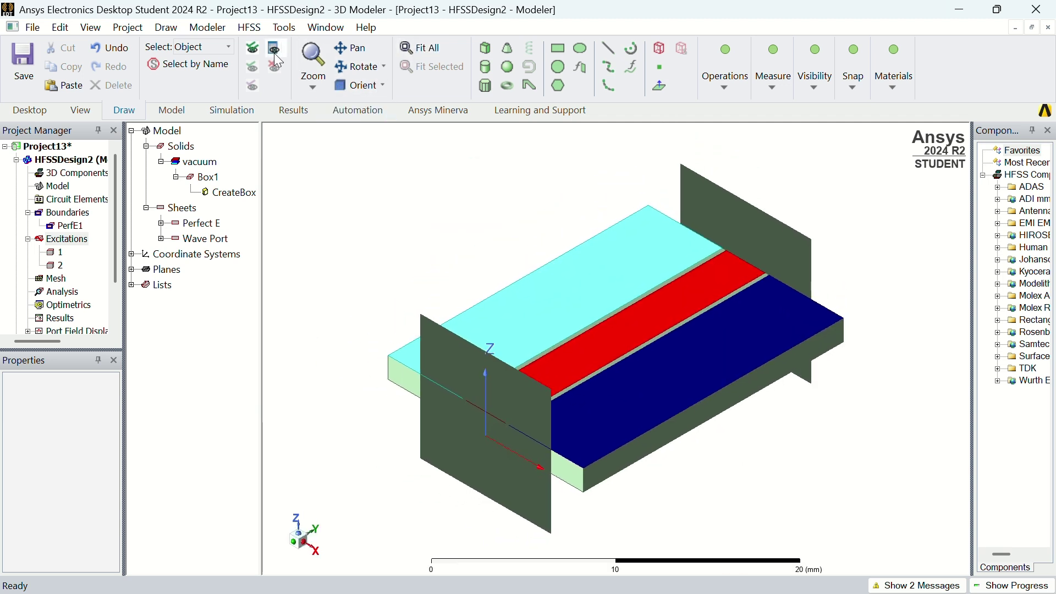
- Draw Box2 by placing two base corners and a height around the model
{"action": "left_click", "coordinate": [166, 27]}
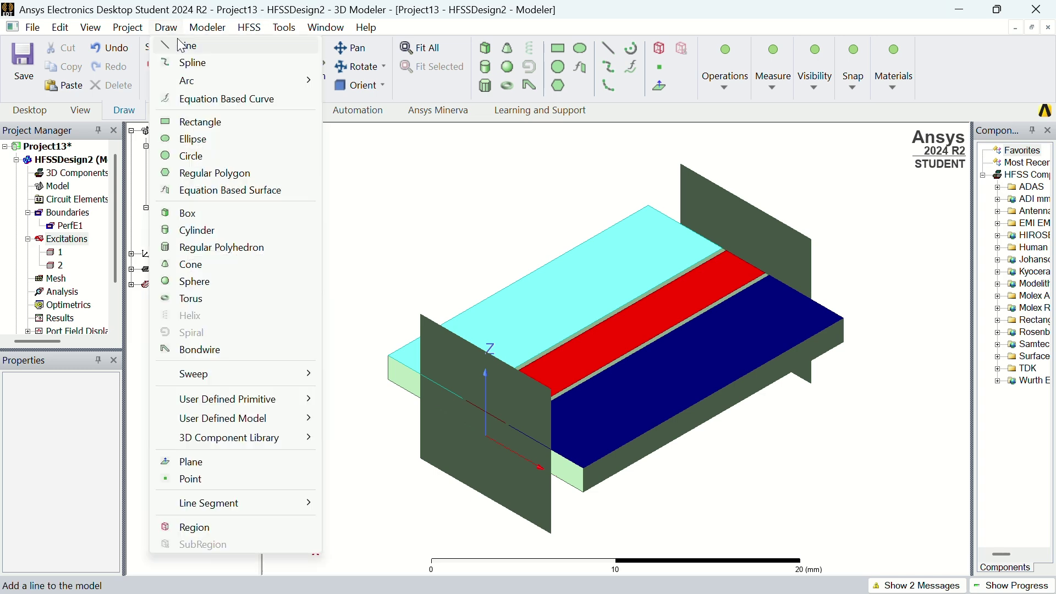
{"action": "left_click", "coordinate": [200, 218]}
{"action": "left_click", "coordinate": [336, 316]}
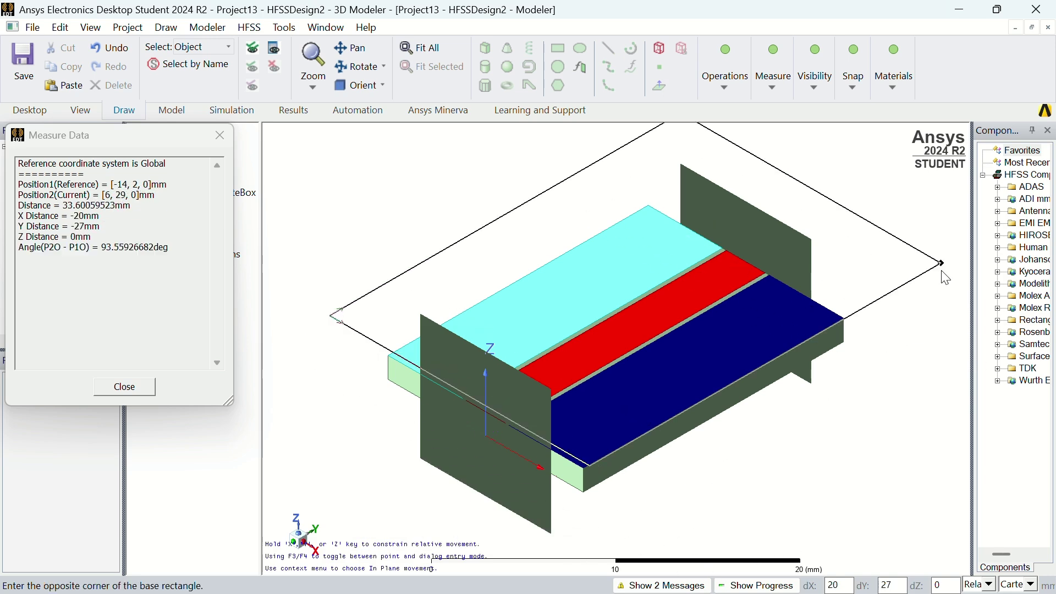
{"action": "left_click", "coordinate": [929, 287]}
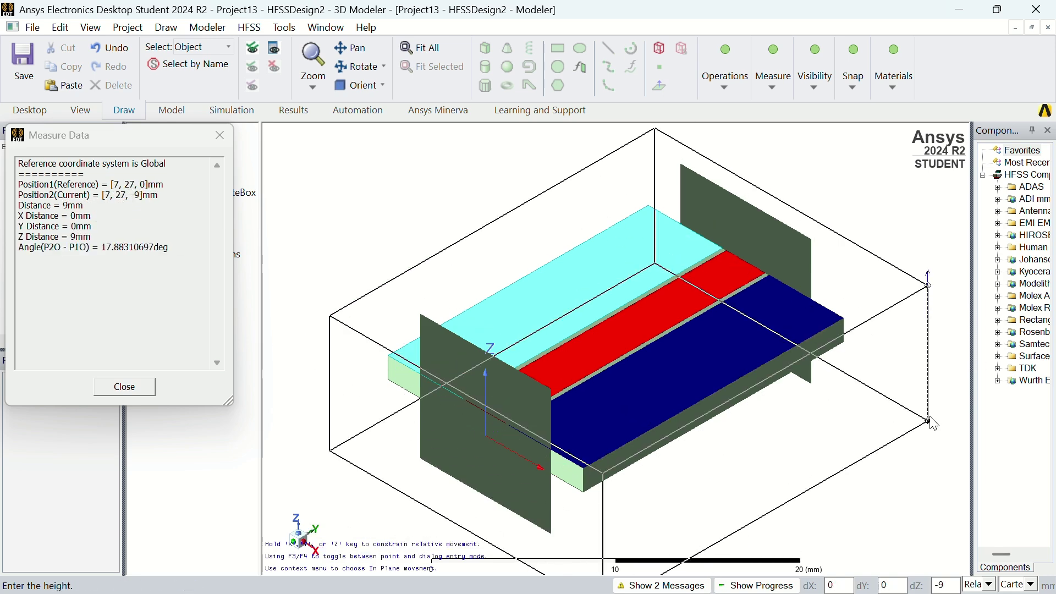
{"action": "left_click", "coordinate": [917, 395]}
{"action": "left_click", "coordinate": [915, 257]}
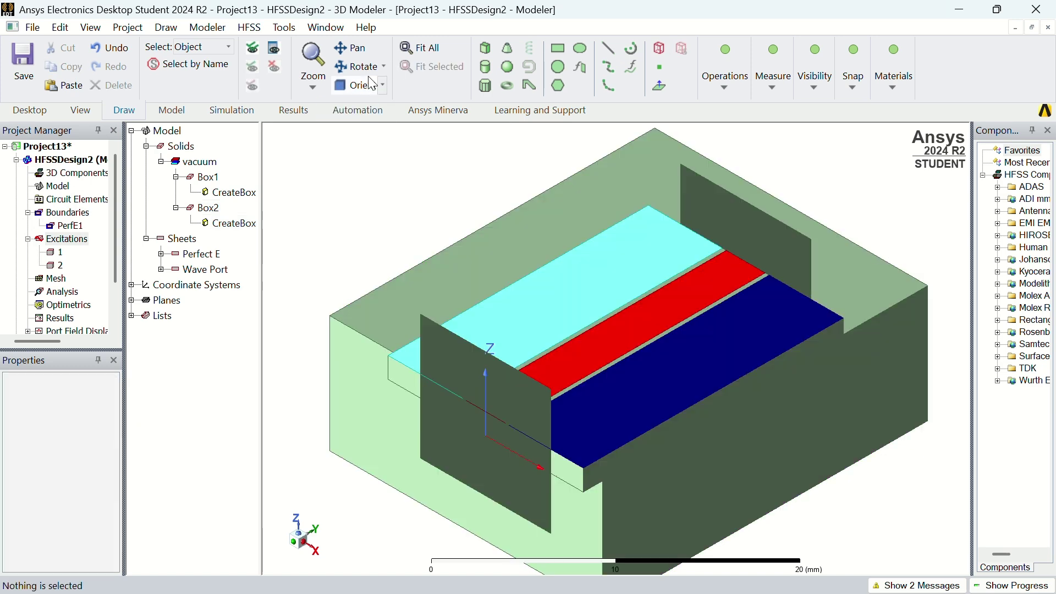
- Set Box2's position to -10,0,-10 in its creation parameters
{"action": "double_click", "coordinate": [221, 227]}
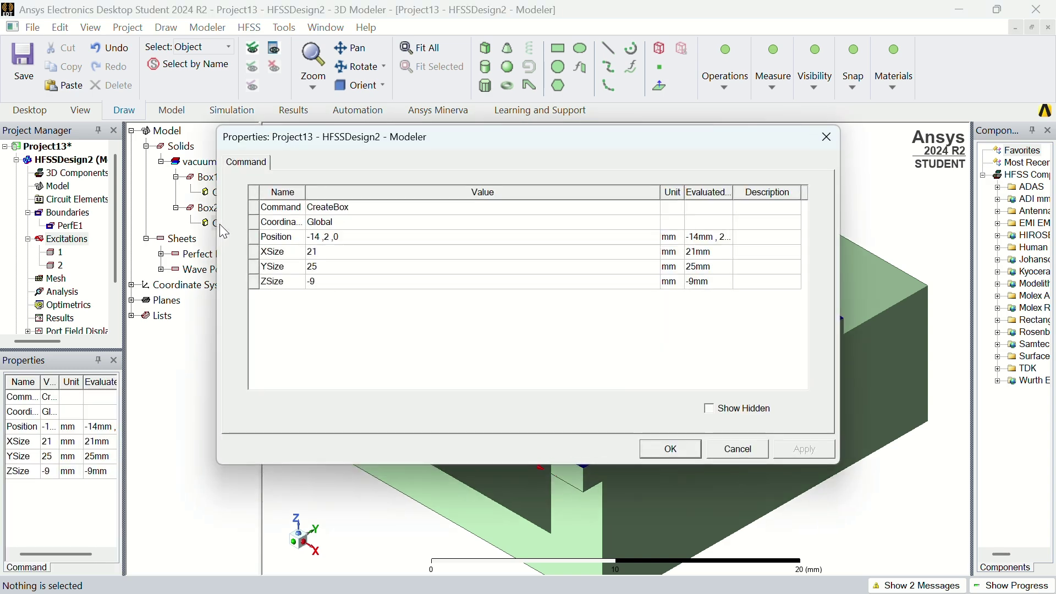
{"action": "left_click", "coordinate": [340, 238]}
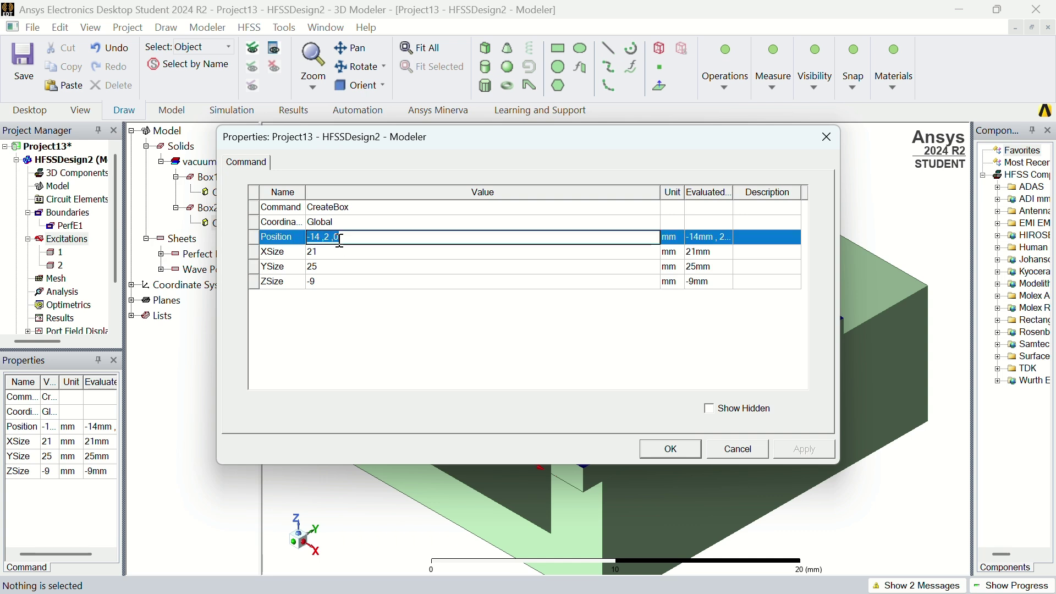
{"action": "key", "text": "BackSpace"}
{"action": "type", "text": "-"}
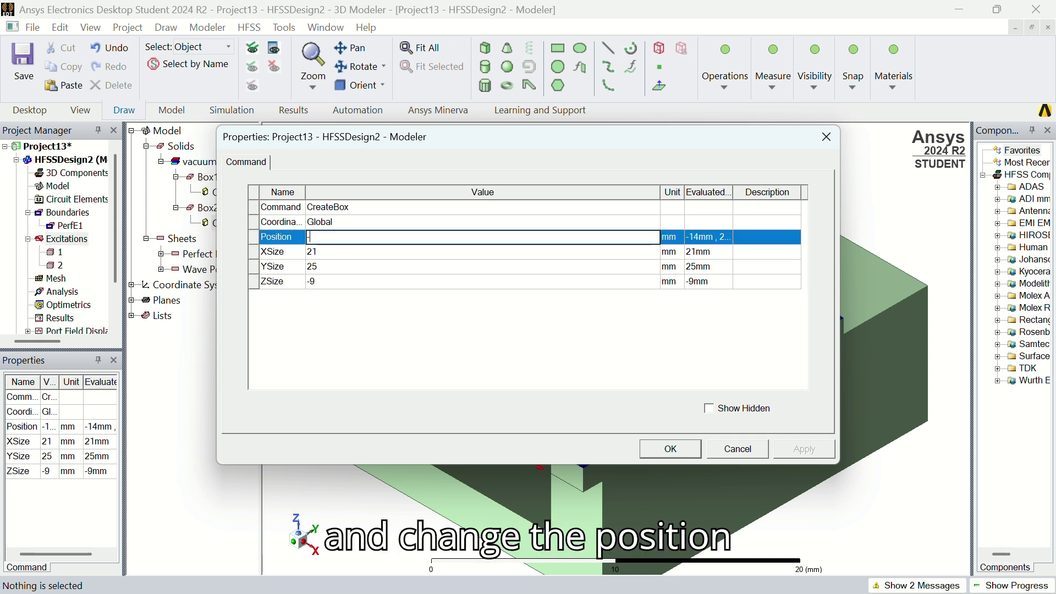
{"action": "type", "text": "10,0,-10"}
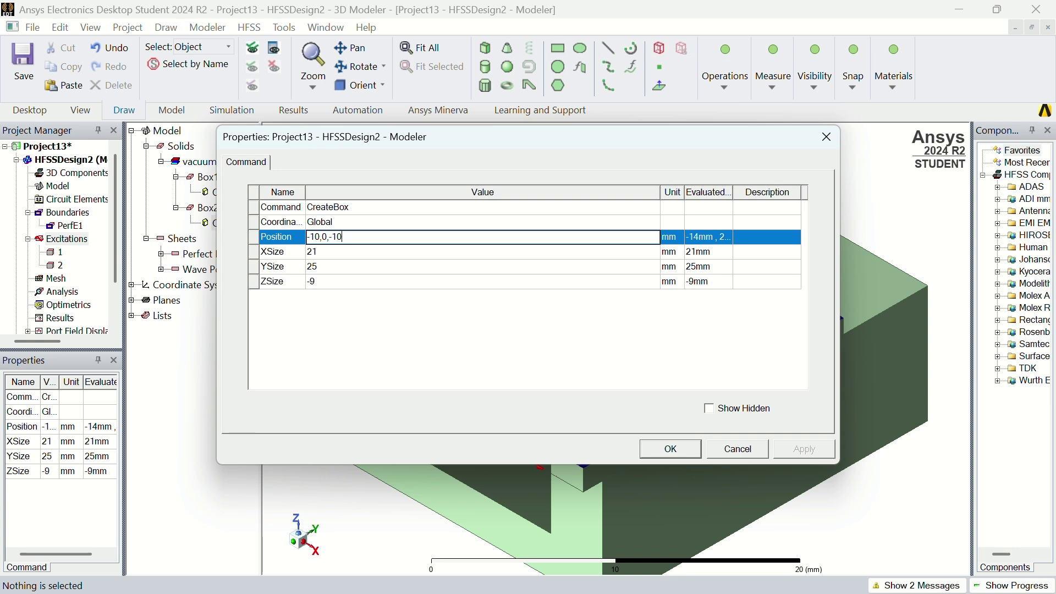
- Set Box2's XSize, YSize and ZSize to 20 each and apply
{"action": "left_click", "coordinate": [343, 251]}
{"action": "type", "text": "2"}
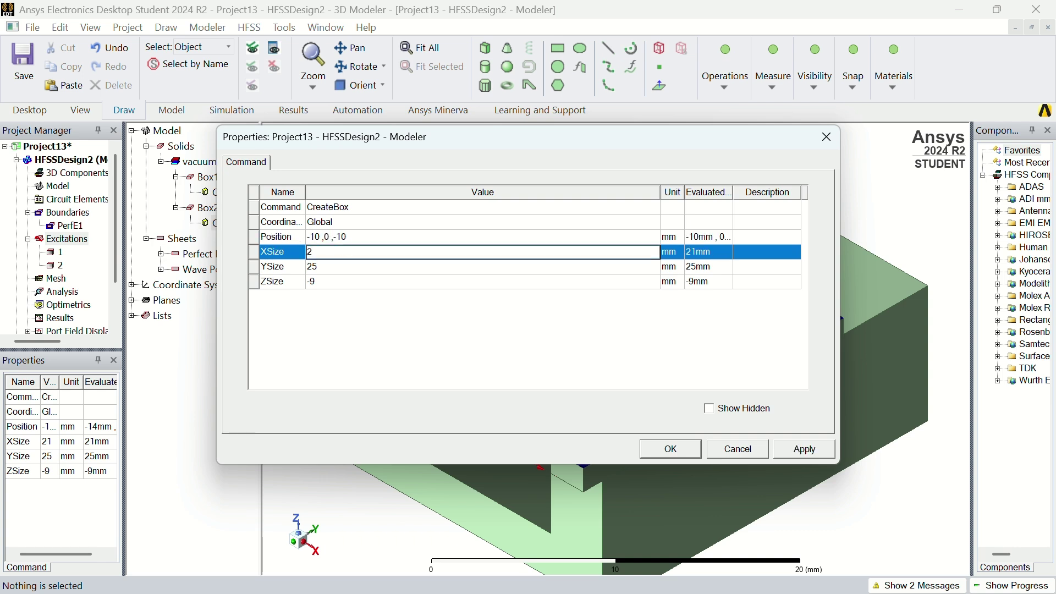
{"action": "type", "text": "0"}
{"action": "key", "text": "Tab"}
{"action": "key", "text": "BackSpace"}
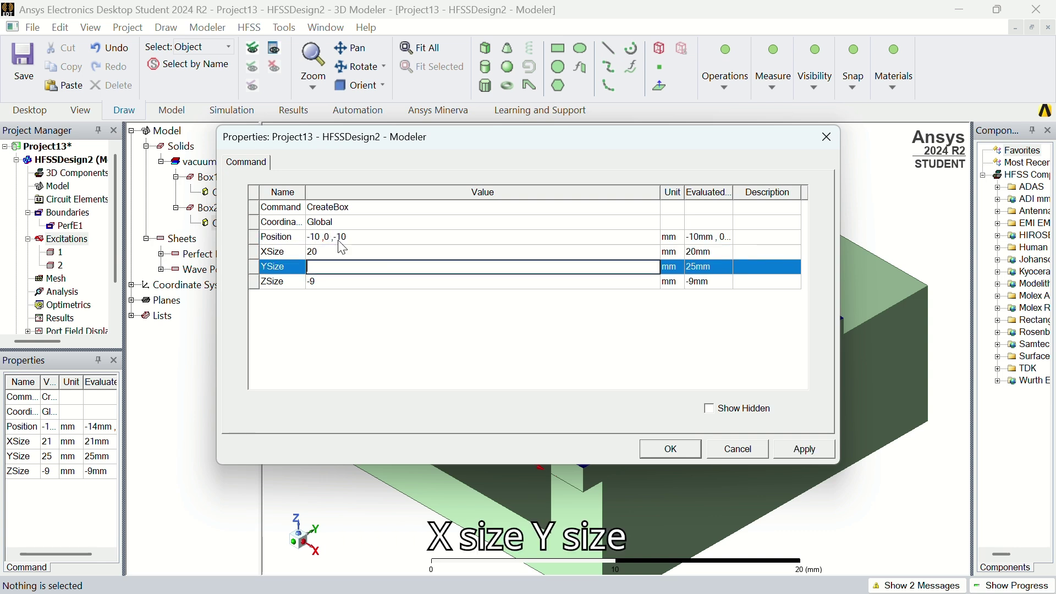
{"action": "type", "text": "20"}
{"action": "key", "text": "Tab"}
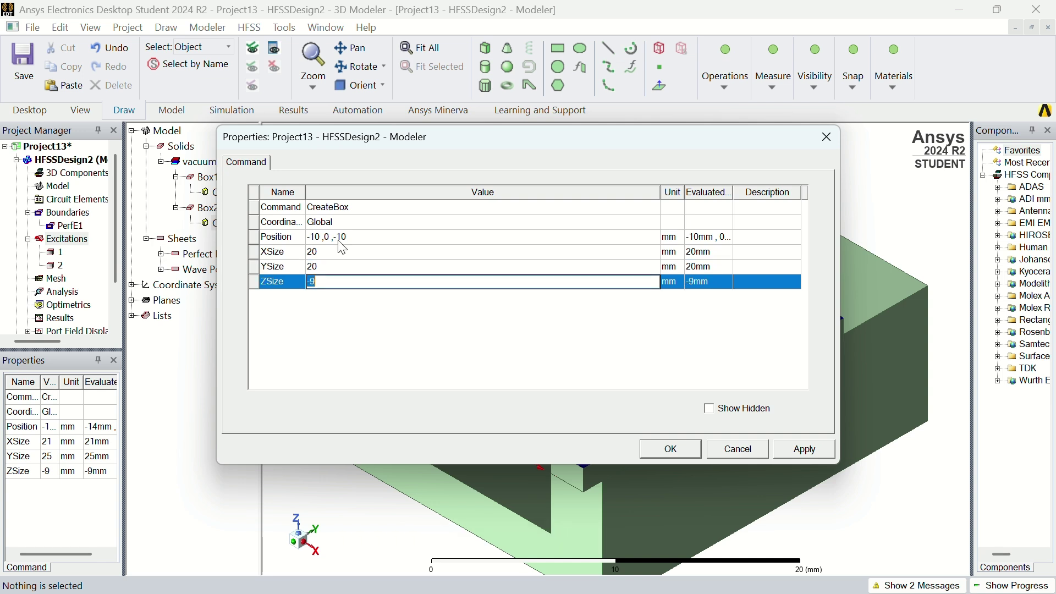
{"action": "type", "text": "20"}
{"action": "key", "text": "Return"}
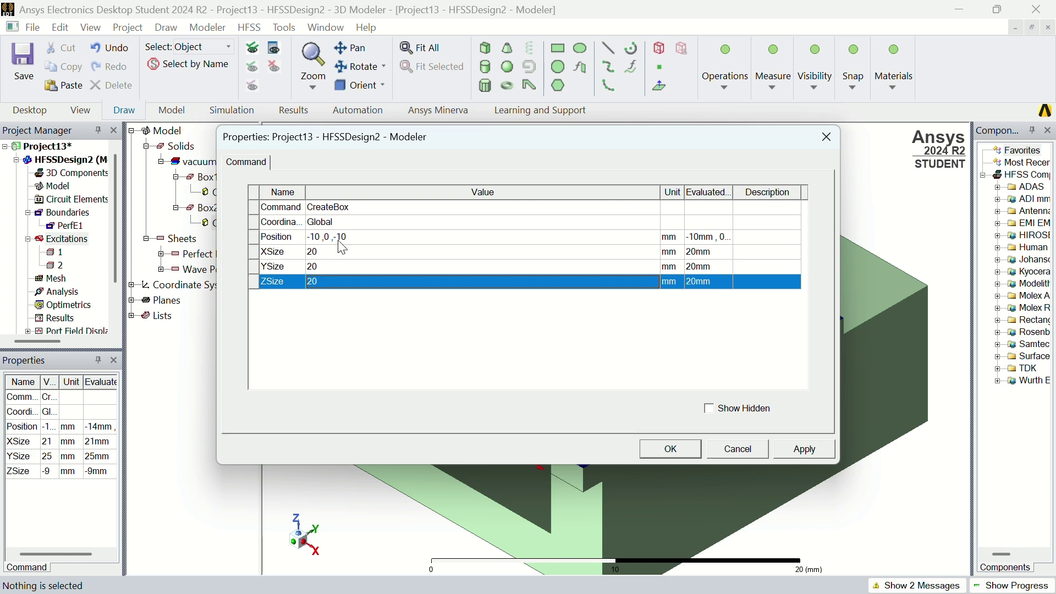
{"action": "left_click", "coordinate": [813, 452]}
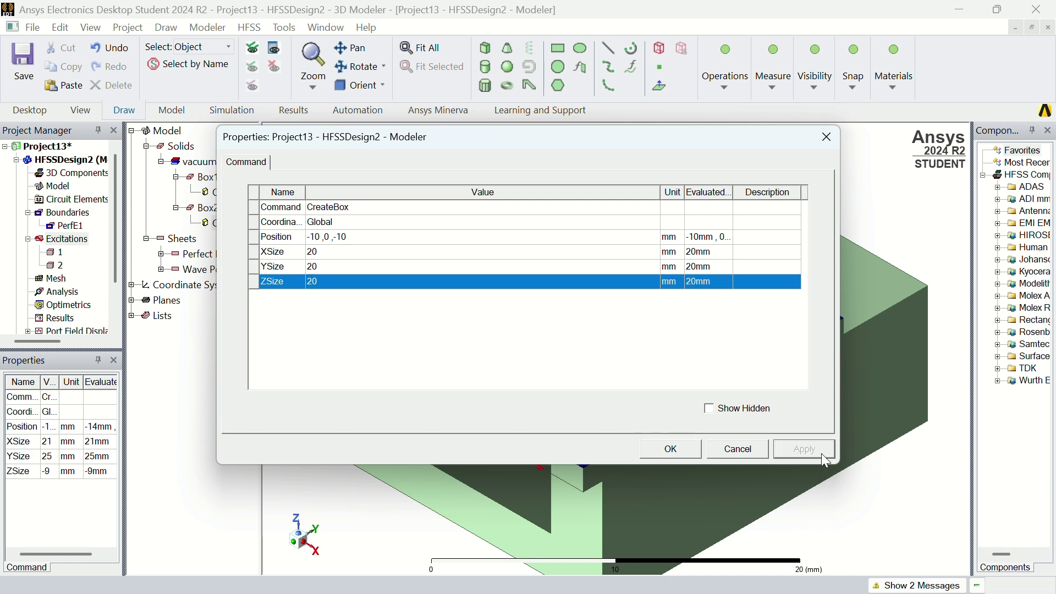
{"action": "left_click", "coordinate": [675, 451]}
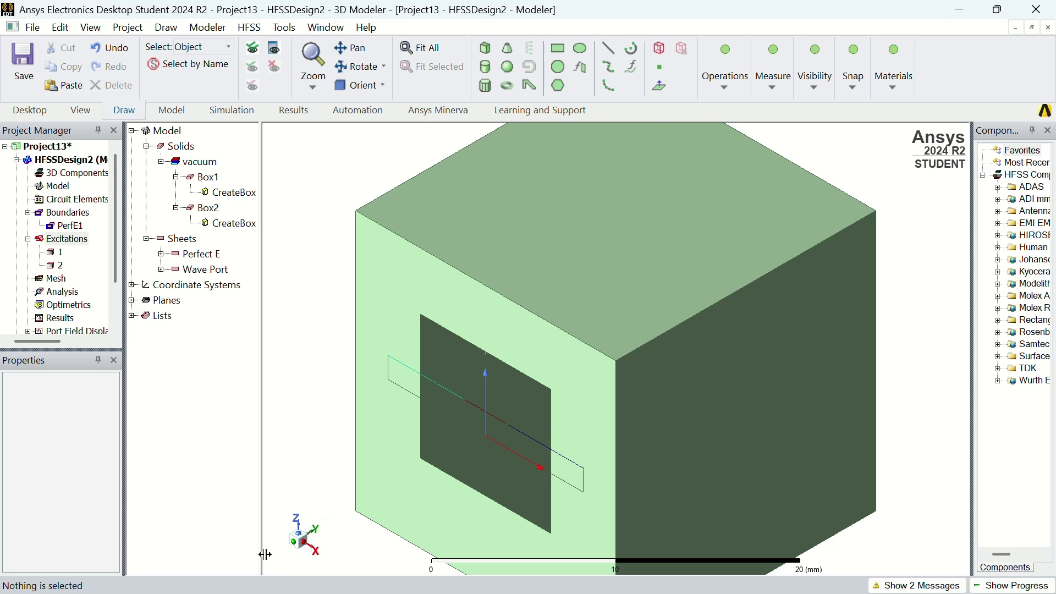
- Assign the Radiation boundary Rad1 to the enclosing air box Box2
{"action": "mouse_move", "coordinate": [300, 547]}
{"action": "left_mouse_down"}
{"action": "mouse_move", "coordinate": [278, 546]}
{"action": "mouse_move", "coordinate": [289, 536]}
{"action": "left_mouse_up"}
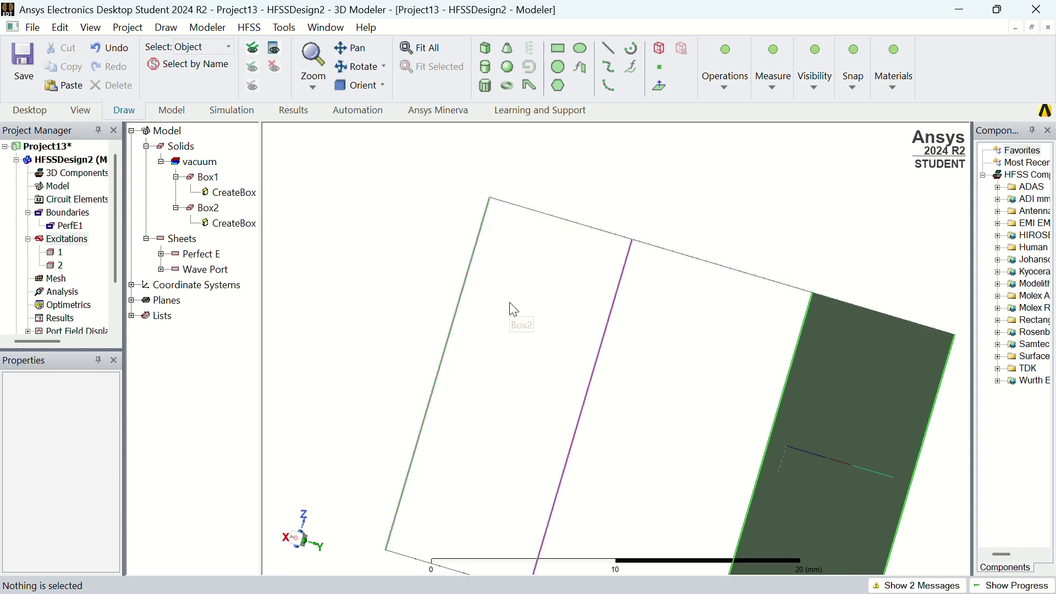
{"action": "left_click", "coordinate": [525, 303]}
{"action": "right_click", "coordinate": [537, 306]}
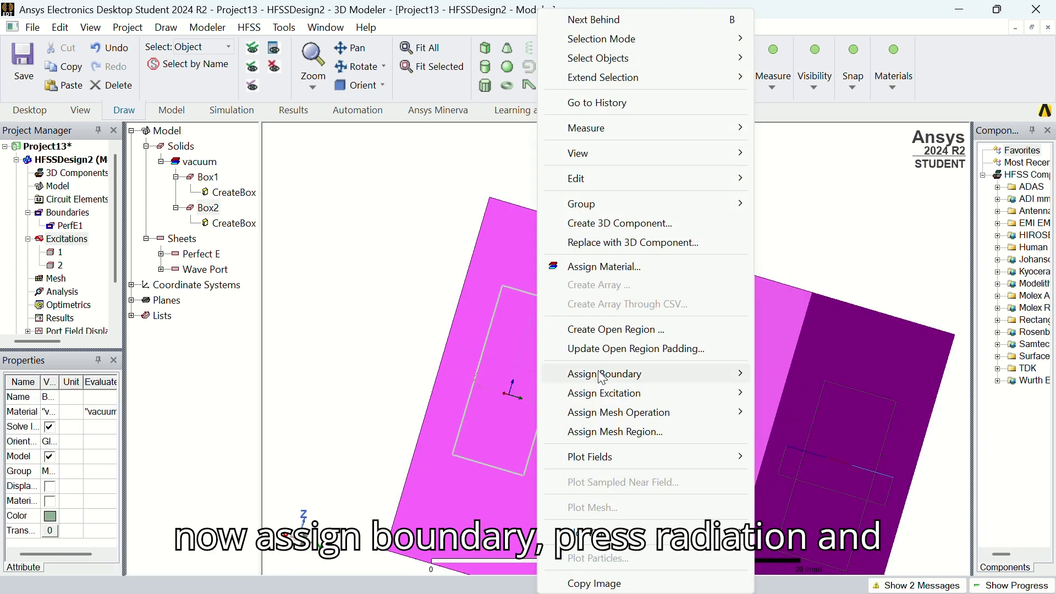
{"action": "mouse_move", "coordinate": [644, 364]}
{"action": "left_click", "coordinate": [822, 329]}
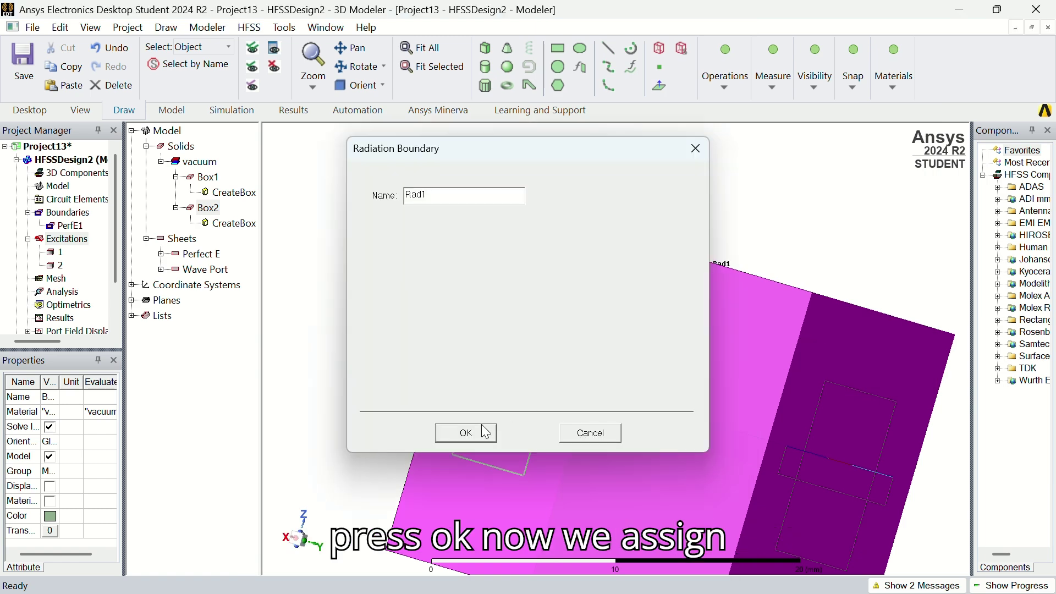
{"action": "left_click", "coordinate": [465, 433]}
{"action": "left_click", "coordinate": [394, 365]}
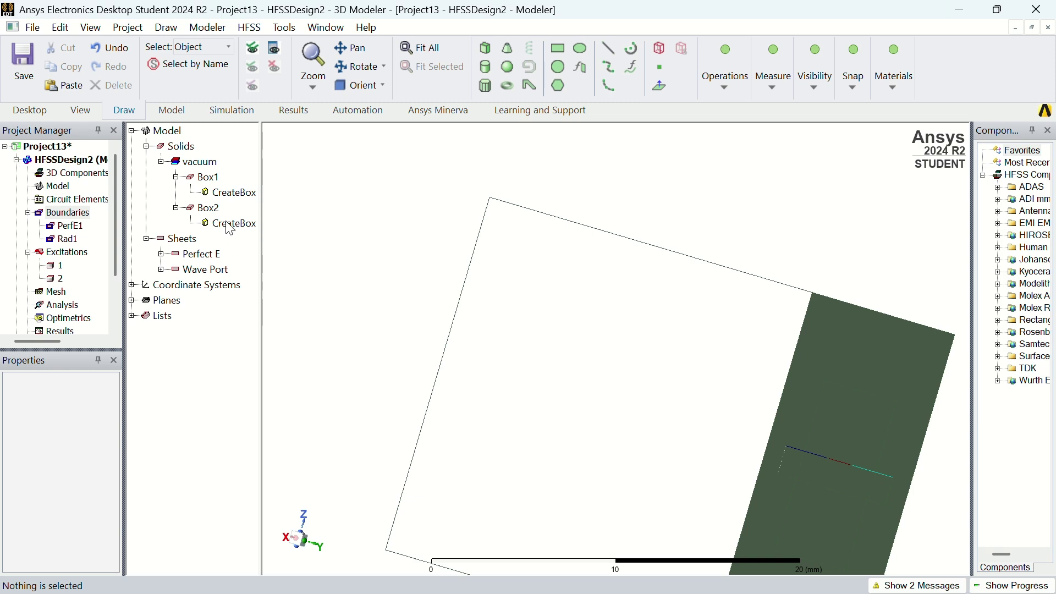
- Rename Box2 to Radiation and set its transparency to 1
{"action": "double_click", "coordinate": [209, 208]}
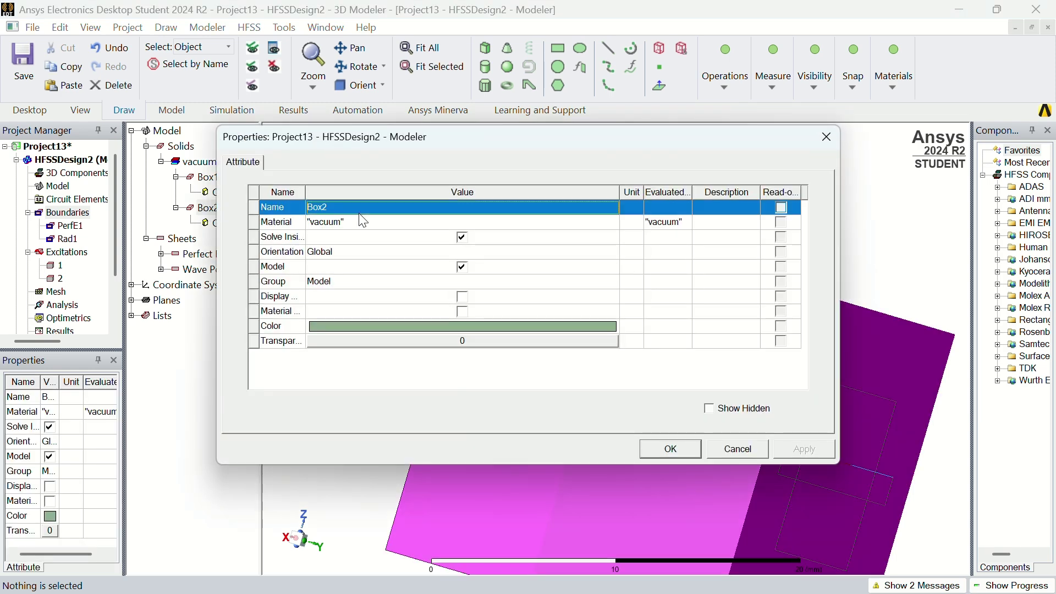
{"action": "left_click", "coordinate": [360, 213]}
{"action": "type", "text": "Ra"}
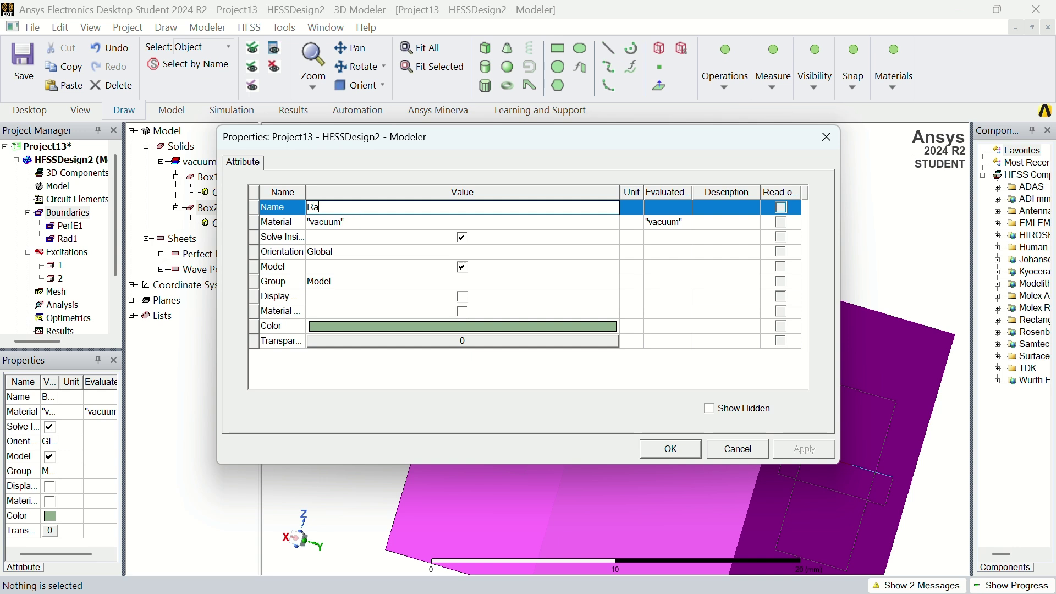
{"action": "type", "text": "diation"}
{"action": "left_click", "coordinate": [379, 342]}
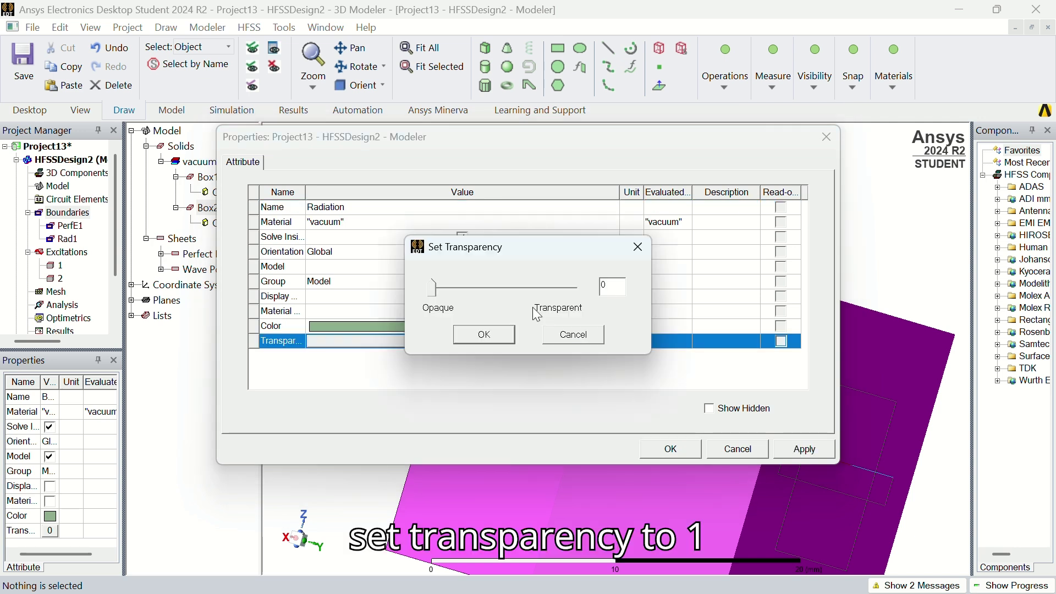
{"action": "type", "text": "1"}
{"action": "key", "text": "Return"}
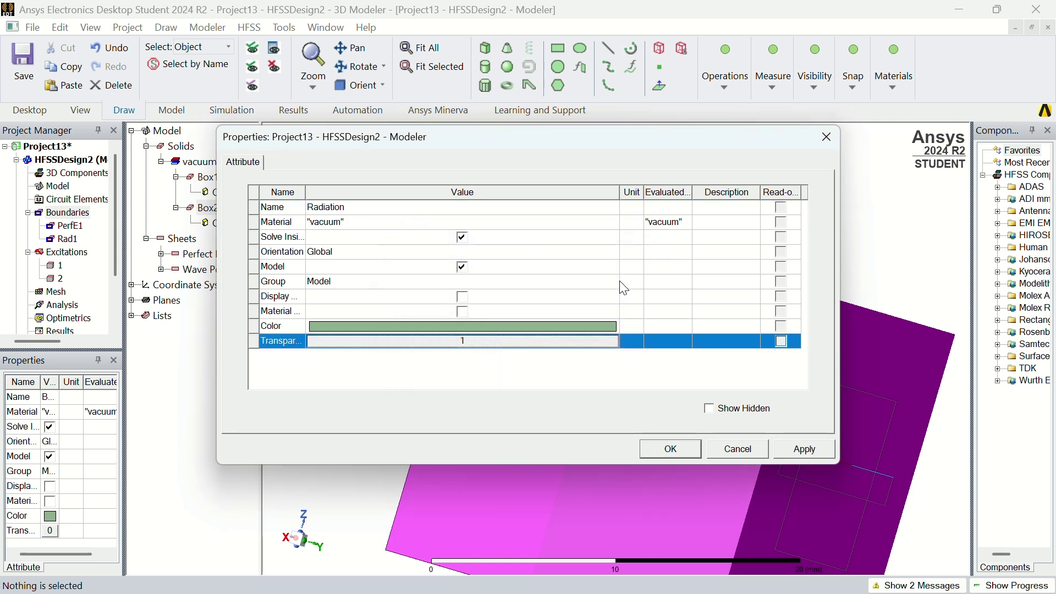
- Try entering air directly as the box material, then dismiss the add-variable prompt
{"action": "left_click", "coordinate": [466, 223]}
{"action": "left_click", "coordinate": [464, 226]}
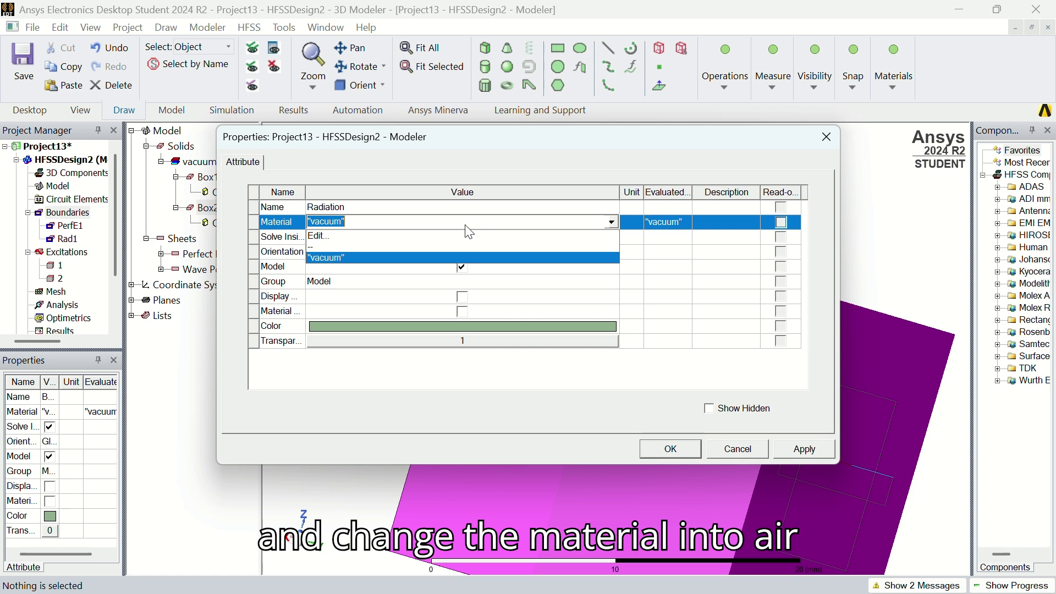
{"action": "type", "text": "air"}
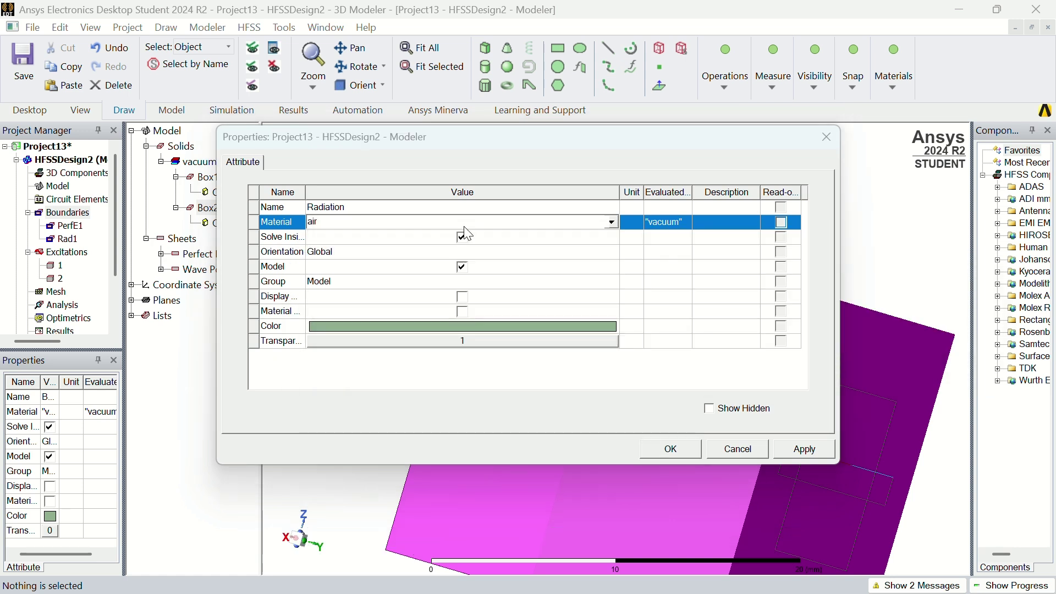
{"action": "key", "text": "Return"}
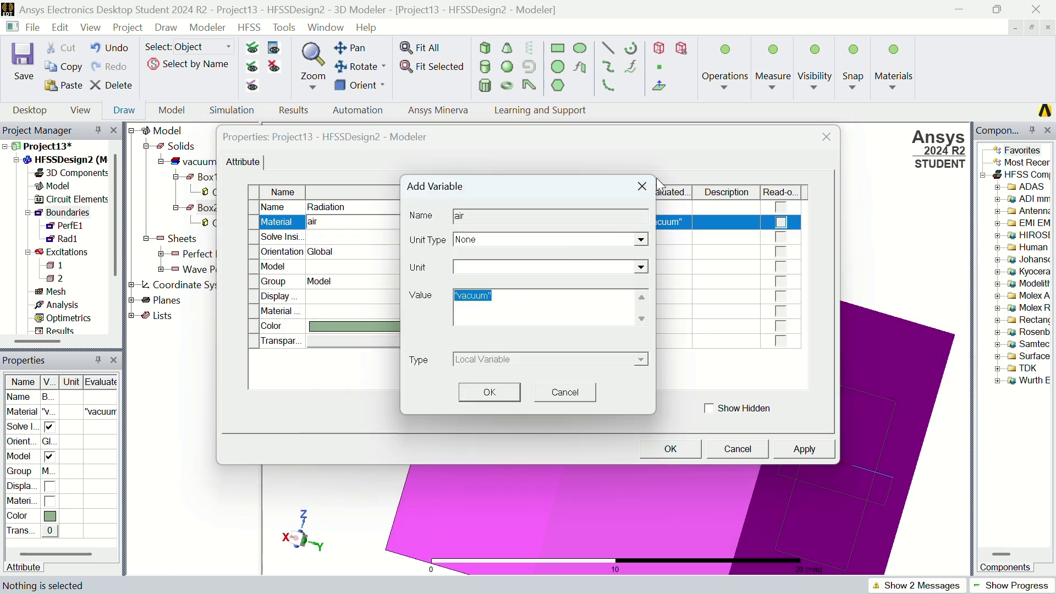
{"action": "left_click", "coordinate": [642, 186]}
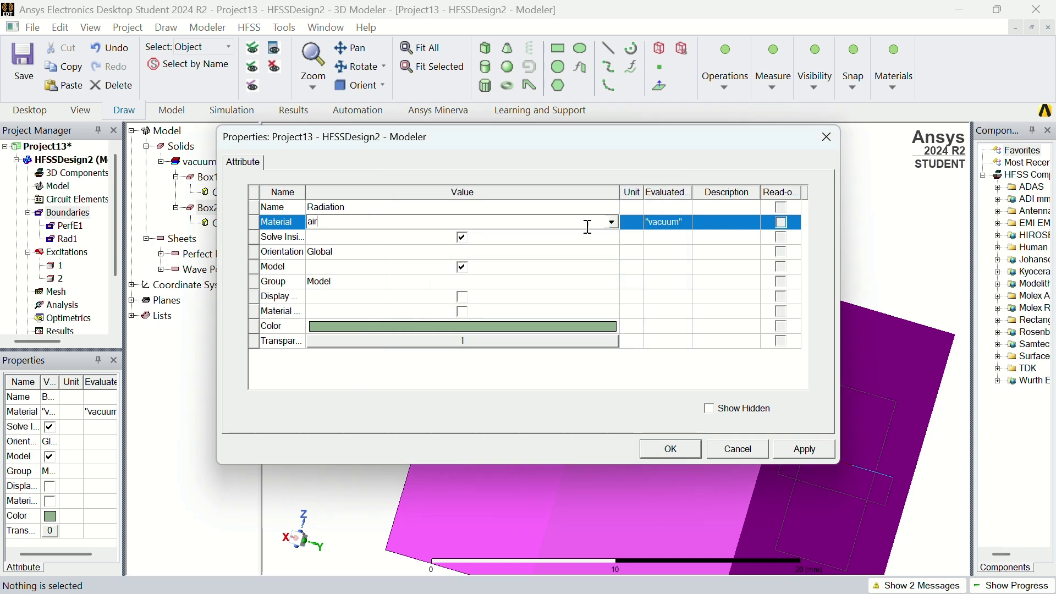
{"action": "key", "text": "Return"}
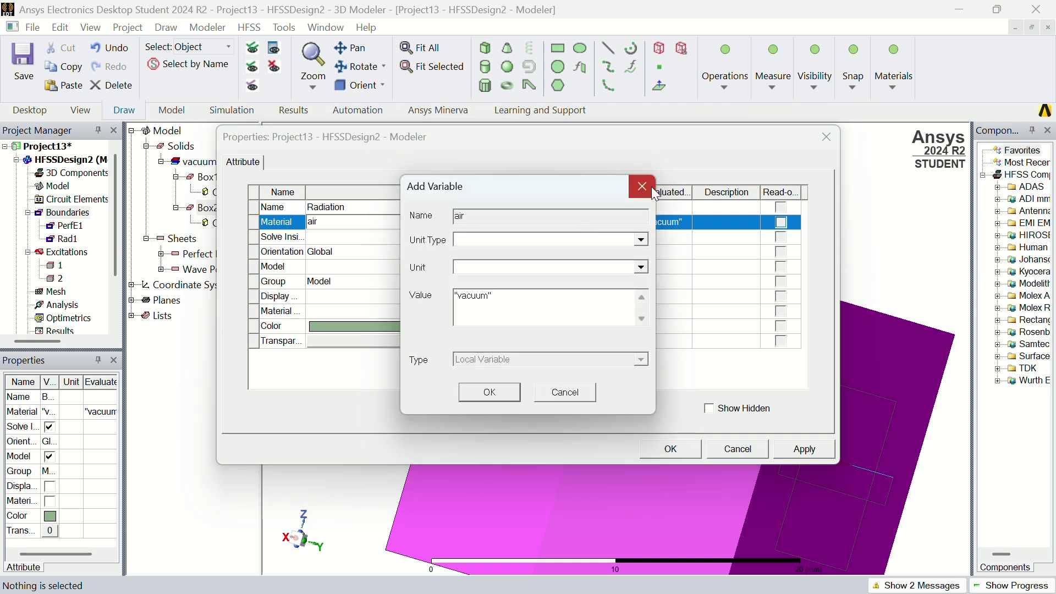
{"action": "left_click", "coordinate": [641, 186]}
- Pick air from the material library search and apply the new name and material
{"action": "left_click", "coordinate": [611, 221]}
{"action": "left_click", "coordinate": [592, 234]}
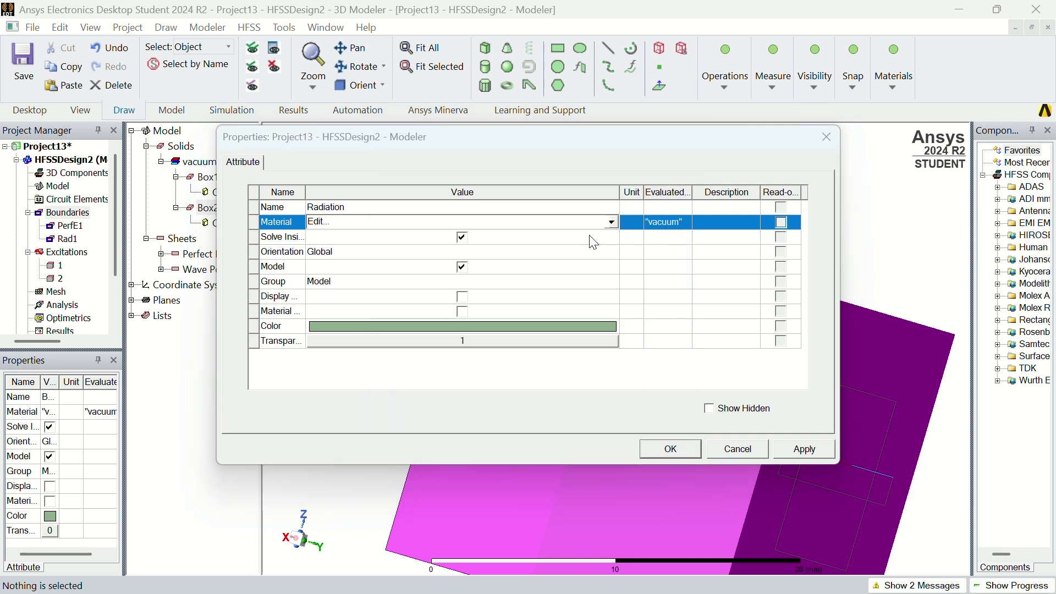
{"action": "type", "text": "air"}
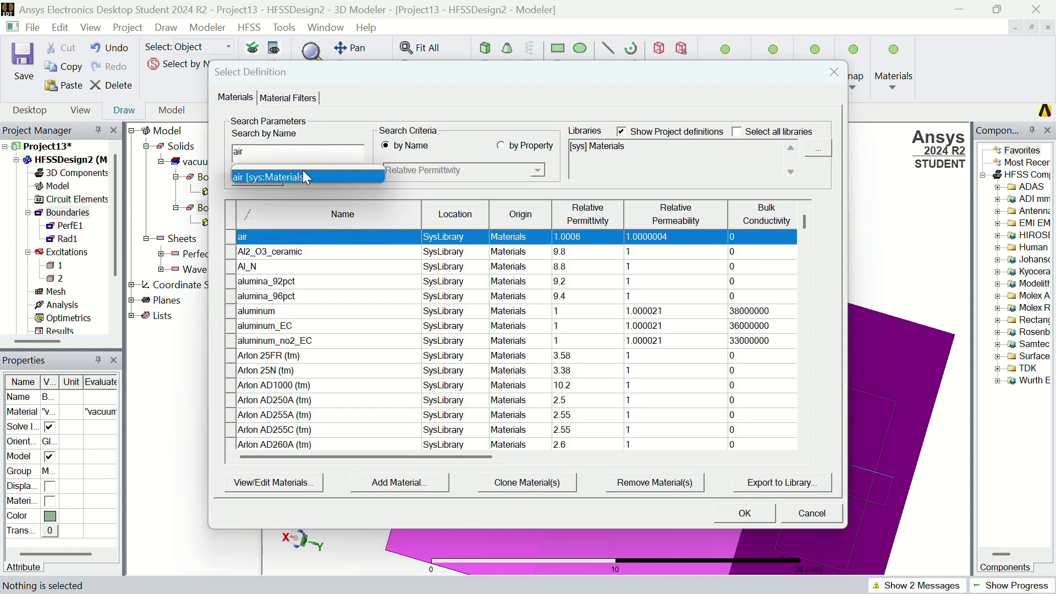
{"action": "left_click", "coordinate": [303, 170]}
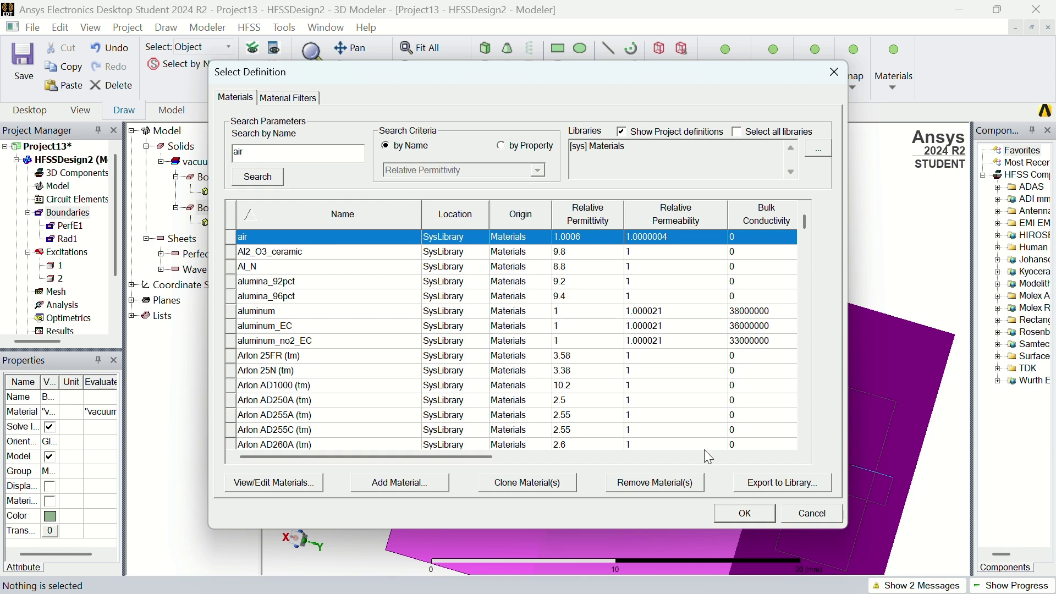
{"action": "left_click", "coordinate": [746, 513]}
{"action": "left_click", "coordinate": [747, 511]}
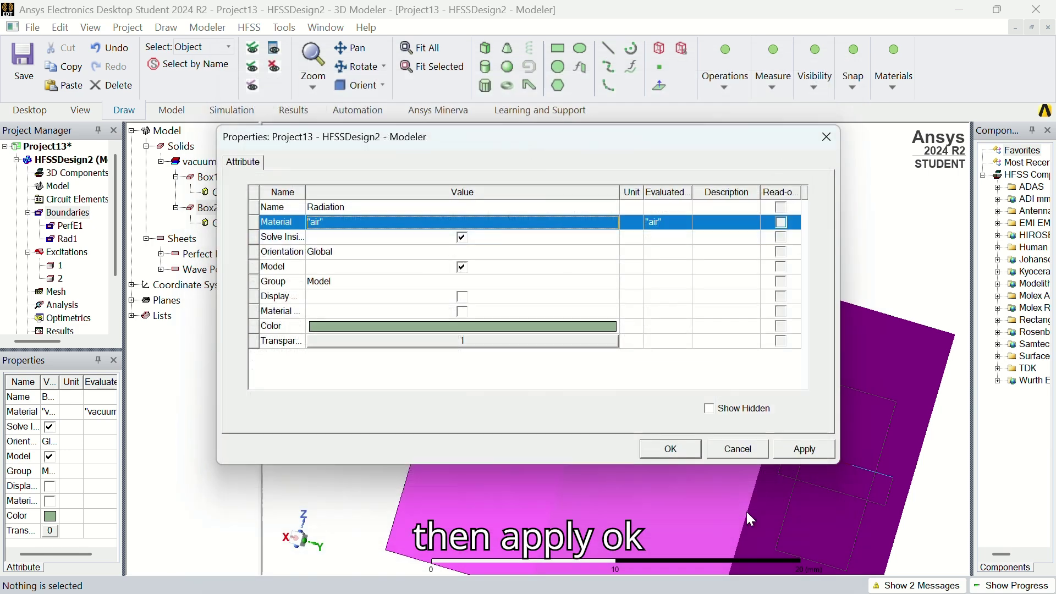
{"action": "left_click", "coordinate": [801, 448]}
{"action": "left_click", "coordinate": [681, 449]}
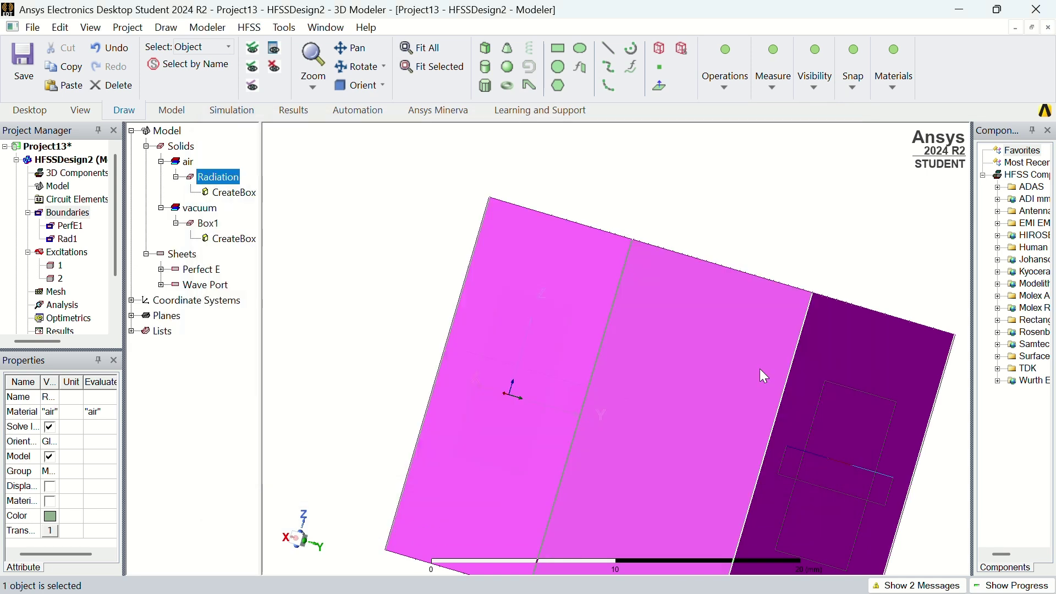
{"action": "left_click", "coordinate": [779, 288]}
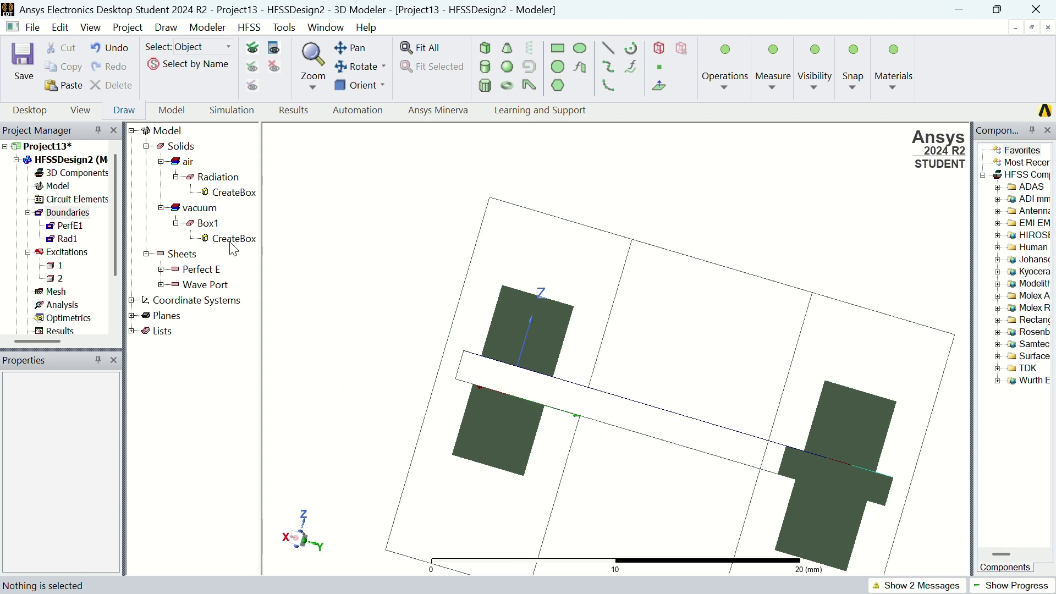
- Rename Box1 to Substarte in its properties
{"action": "double_click", "coordinate": [215, 229]}
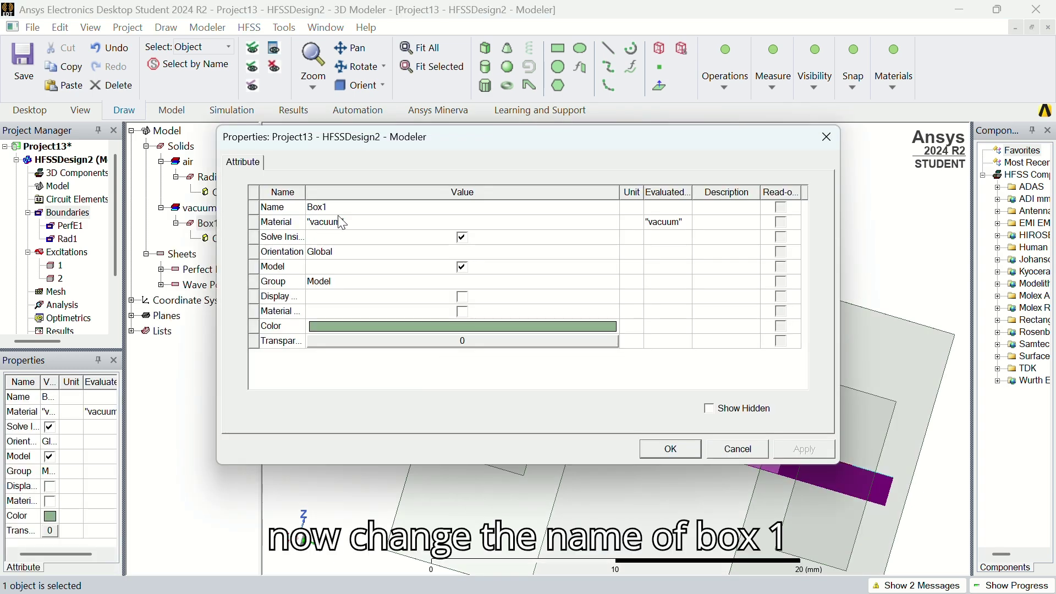
{"action": "left_click", "coordinate": [352, 209]}
{"action": "left_click", "coordinate": [352, 207]}
{"action": "key", "text": "BackSpace"}
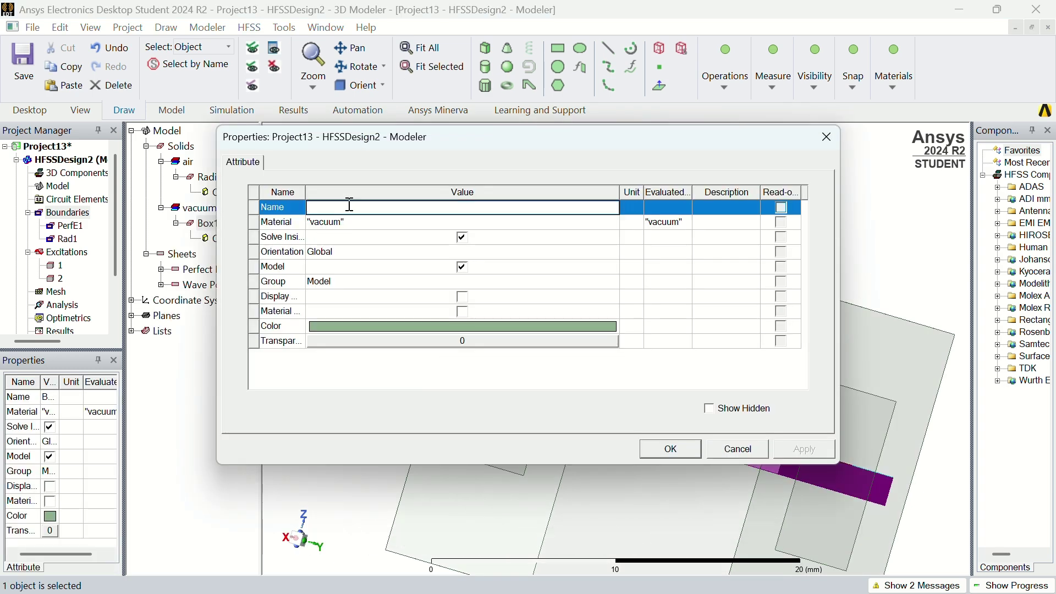
{"action": "type", "text": "Substarte"}
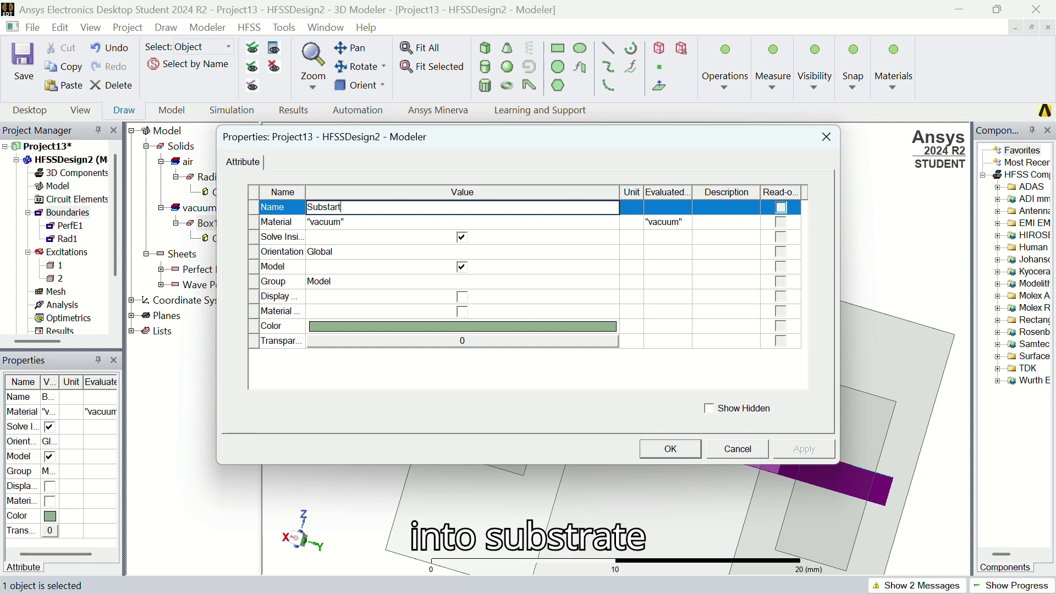
- Choose Rogers RT/duroid 5880 (tm) from the materials library and apply the changes
{"action": "left_click", "coordinate": [344, 222]}
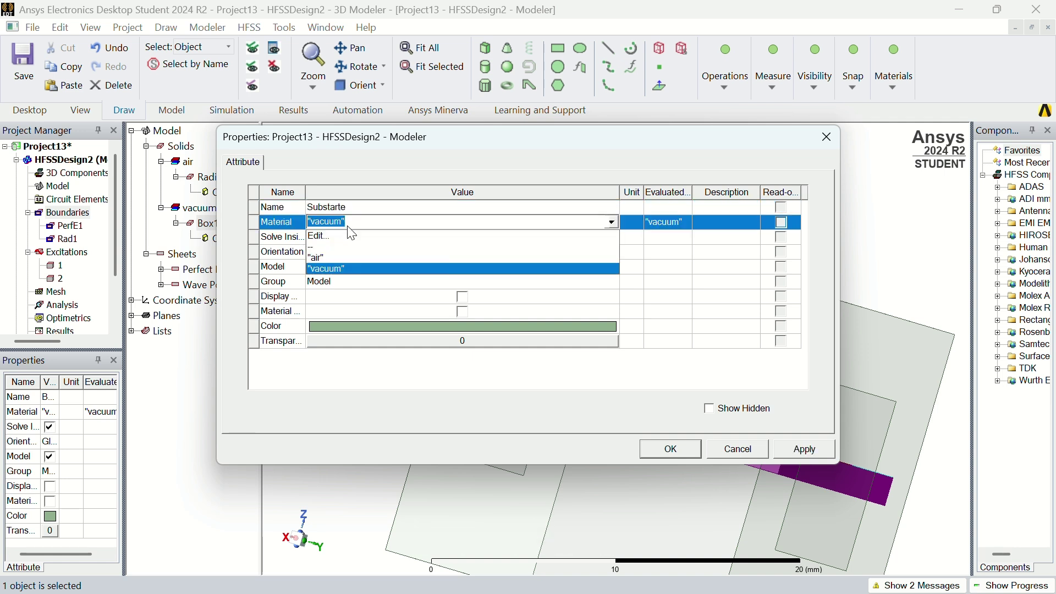
{"action": "left_click", "coordinate": [352, 236]}
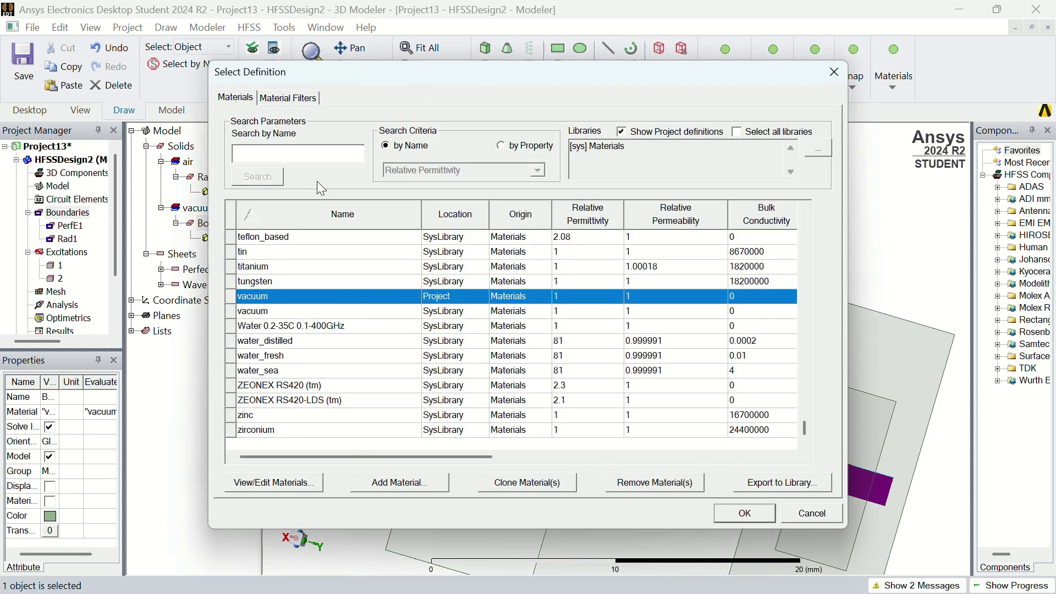
{"action": "scroll", "coordinate": [433, 302], "scroll_direction": "up", "scroll_amount": 20}
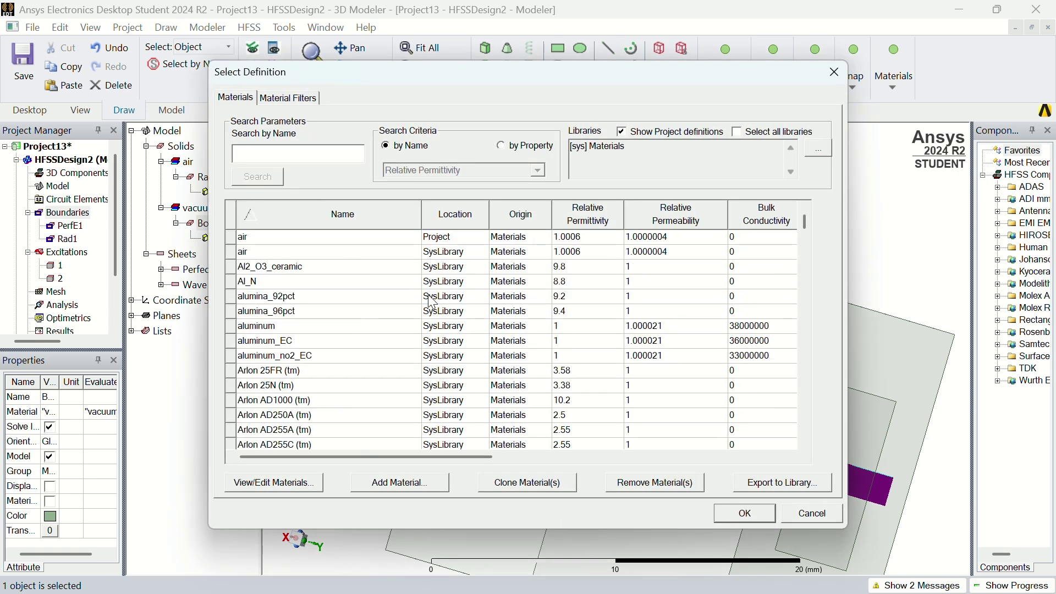
{"action": "scroll", "coordinate": [433, 303], "scroll_direction": "down", "scroll_amount": 20}
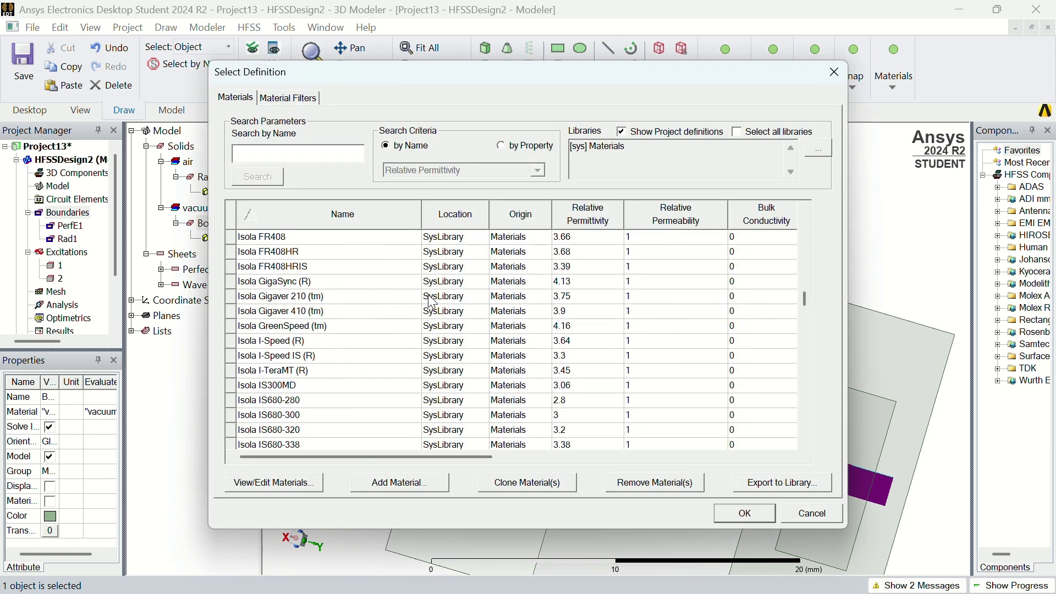
{"action": "scroll", "coordinate": [432, 302], "scroll_direction": "down", "scroll_amount": 15}
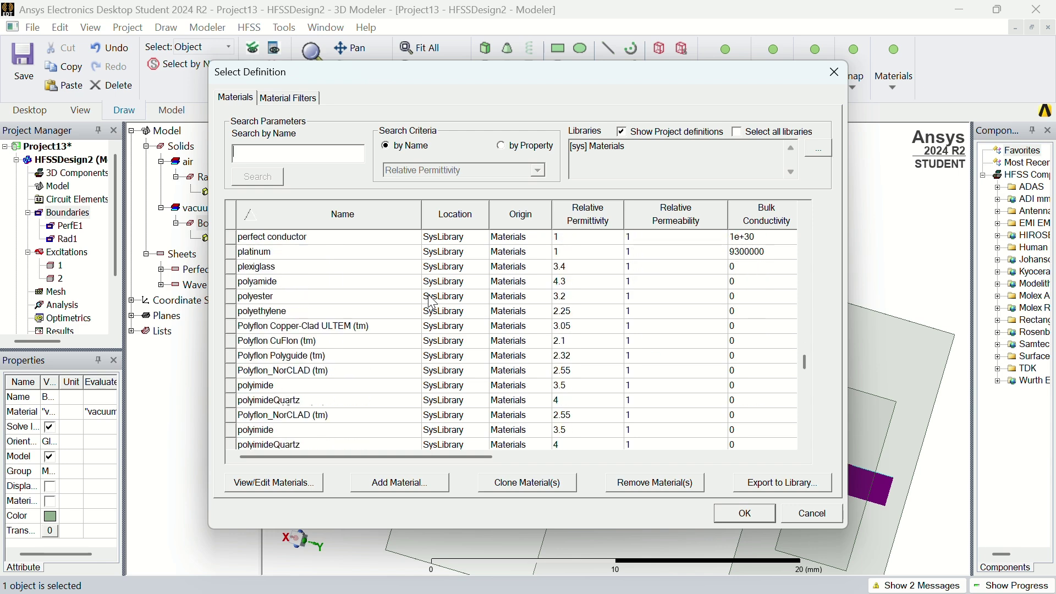
{"action": "scroll", "coordinate": [433, 302], "scroll_direction": "down", "scroll_amount": 3}
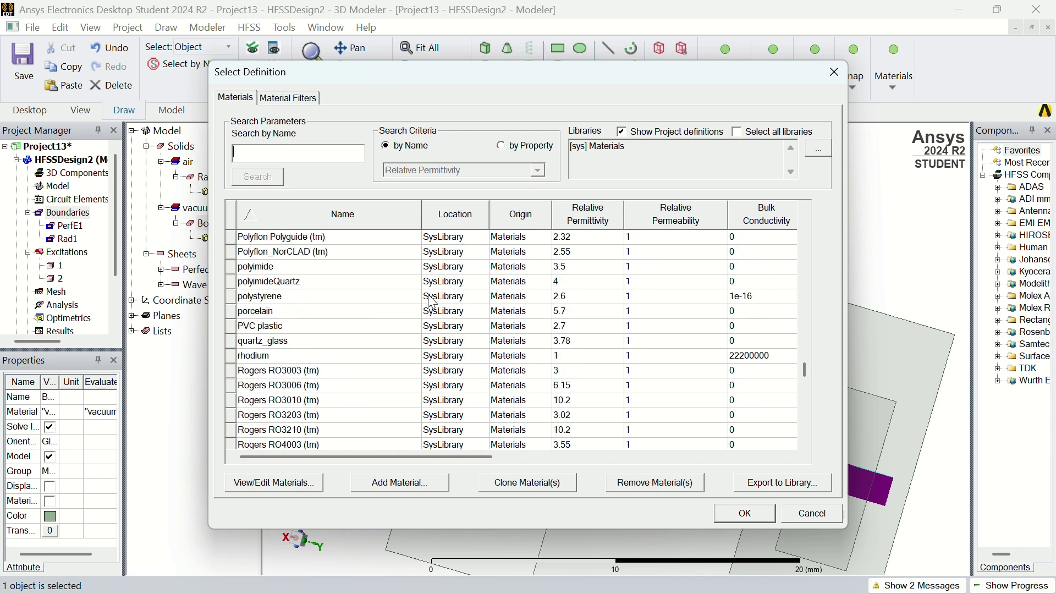
{"action": "scroll", "coordinate": [433, 302], "scroll_direction": "down", "scroll_amount": 3}
{"action": "left_click", "coordinate": [523, 385]}
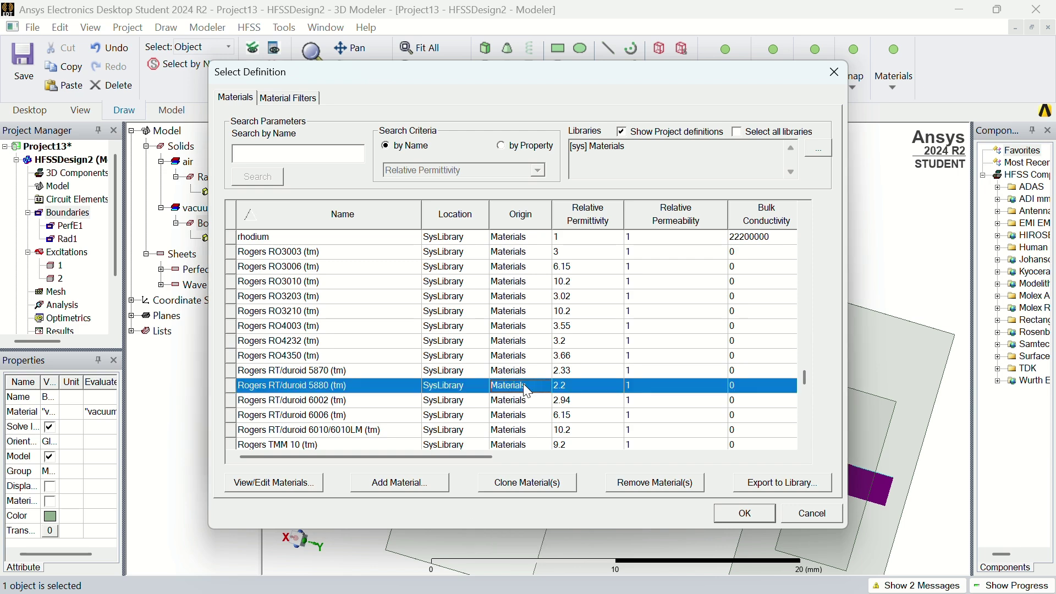
{"action": "double_click", "coordinate": [523, 384]}
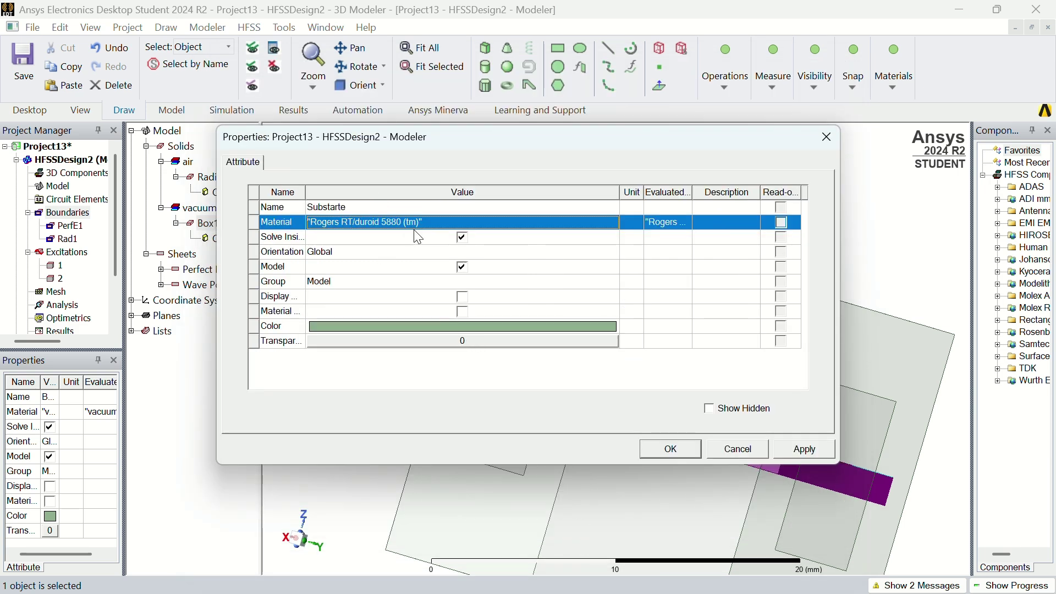
{"action": "left_click", "coordinate": [812, 457]}
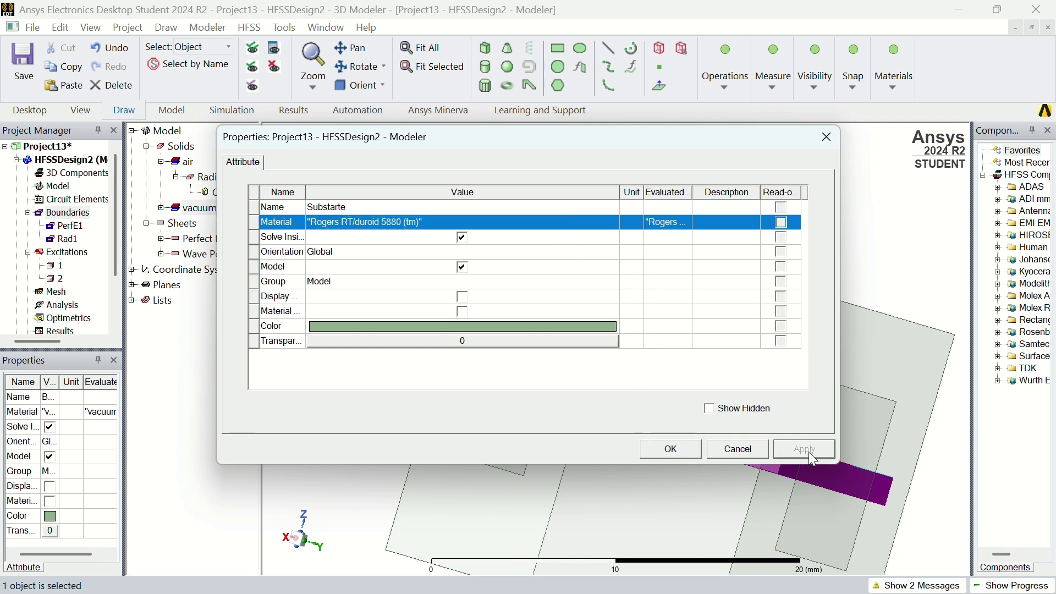
{"action": "left_click", "coordinate": [670, 446]}
{"action": "left_click", "coordinate": [360, 266]}
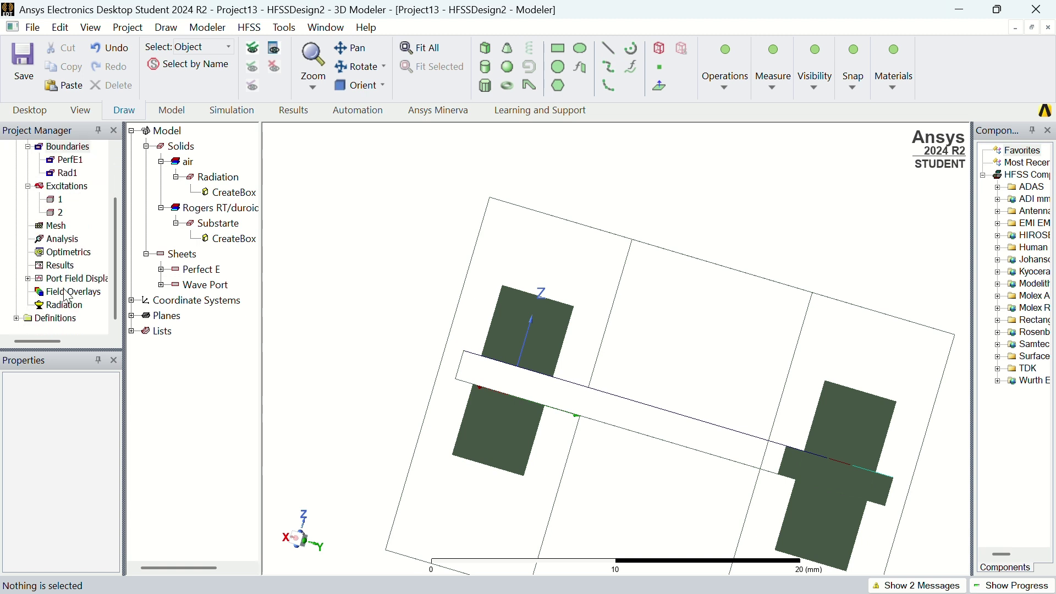
- Create an advanced solution setup at 2.4 GHz with a maximum of 10 adaptive passes
{"action": "scroll", "coordinate": [67, 283], "scroll_direction": "down", "scroll_amount": 2}
{"action": "right_click", "coordinate": [65, 239]}
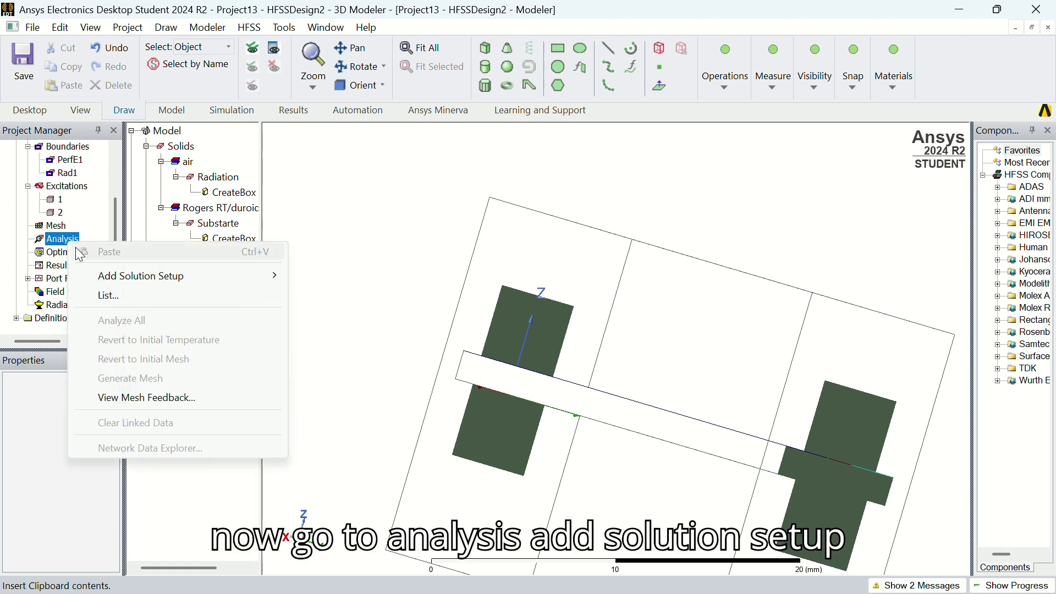
{"action": "mouse_move", "coordinate": [102, 280]}
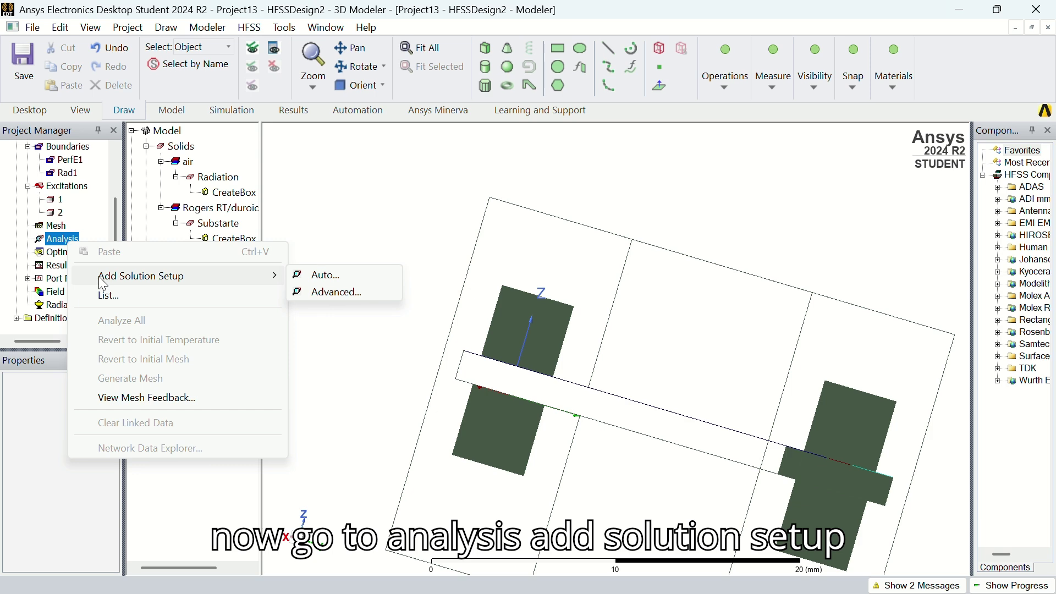
{"action": "left_click", "coordinate": [330, 292]}
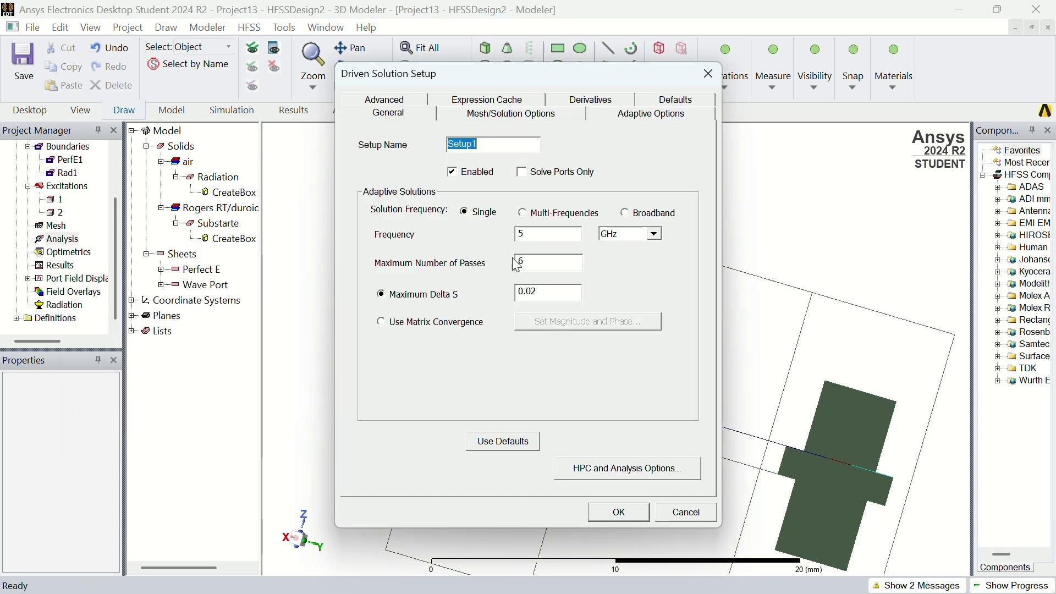
{"action": "left_click", "coordinate": [550, 235]}
{"action": "key", "text": "BackSpace"}
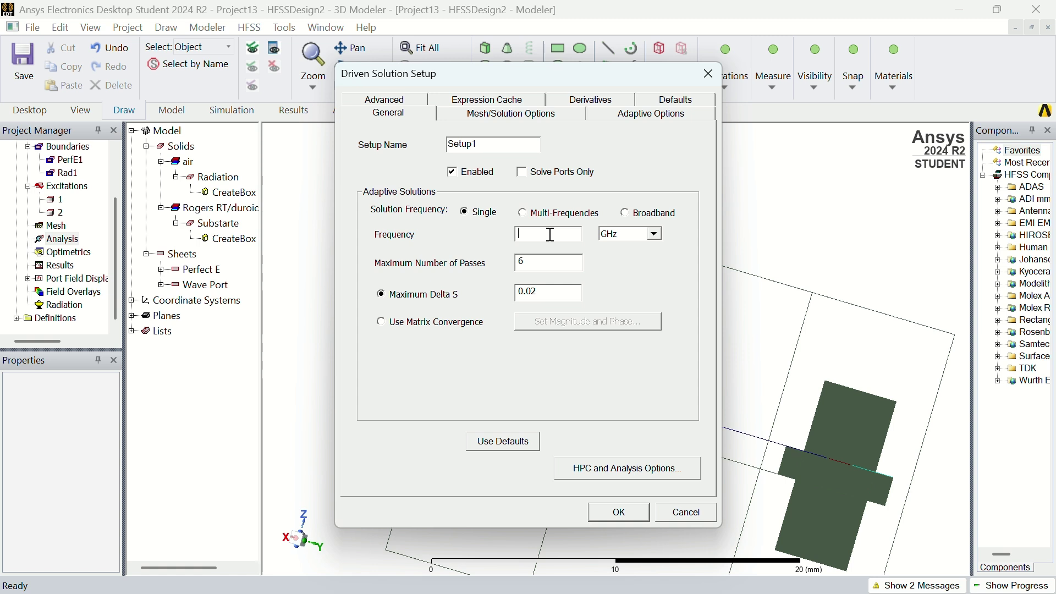
{"action": "type", "text": "2.4"}
{"action": "left_click", "coordinate": [546, 260]}
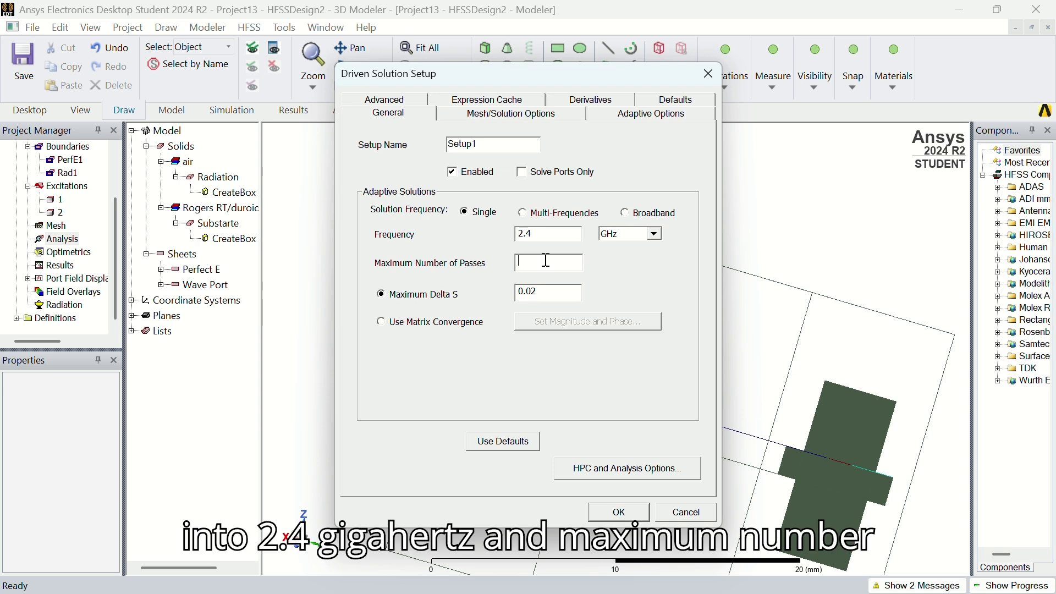
{"action": "type", "text": "10"}
{"action": "key", "text": "Return"}
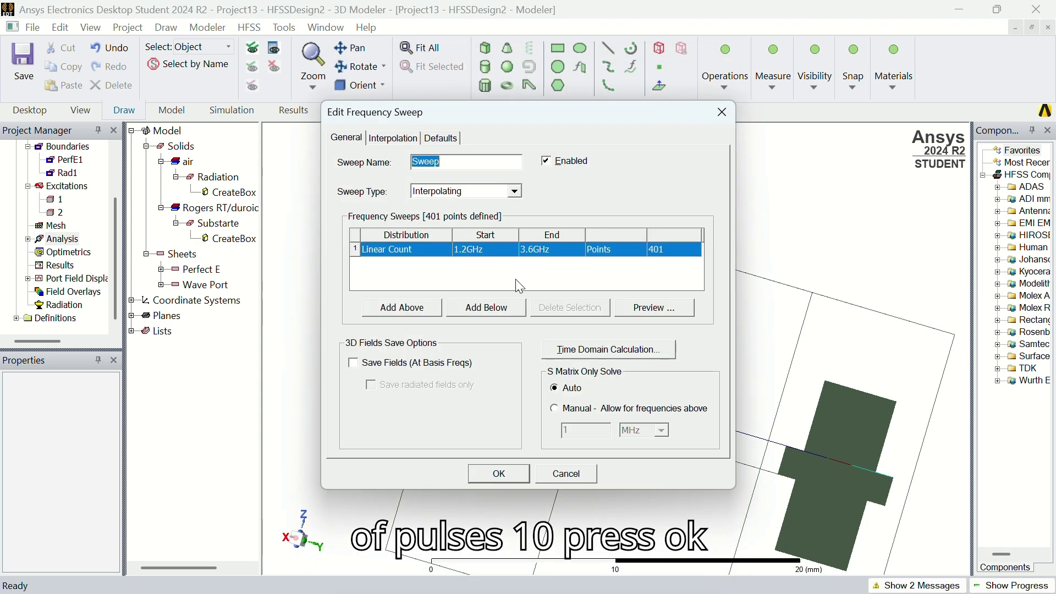
- Set the sweep start to 1 GHz and end to 10 GHz, then accept it
{"action": "left_click", "coordinate": [474, 248]}
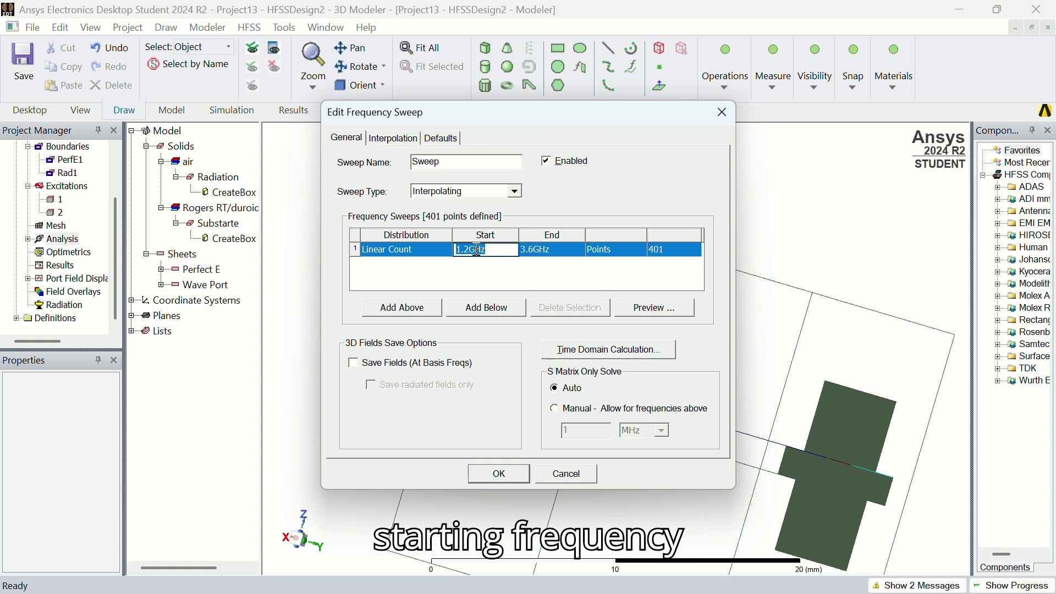
{"action": "left_click", "coordinate": [468, 251]}
{"action": "key", "text": "BackSpace"}
{"action": "key", "text": "BackSpace"}
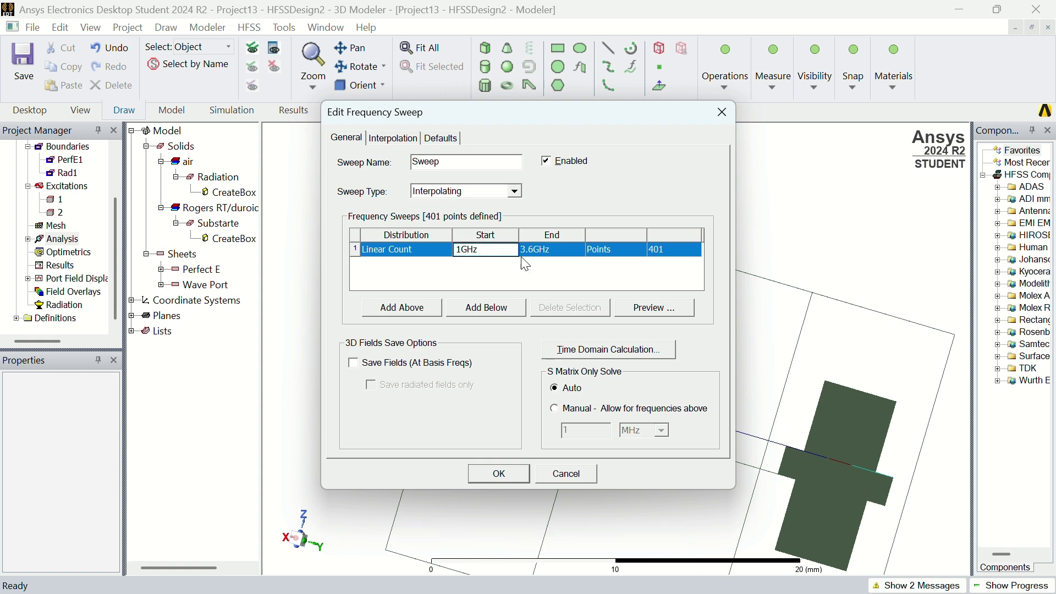
{"action": "left_click", "coordinate": [536, 250]}
{"action": "left_click", "coordinate": [534, 249]}
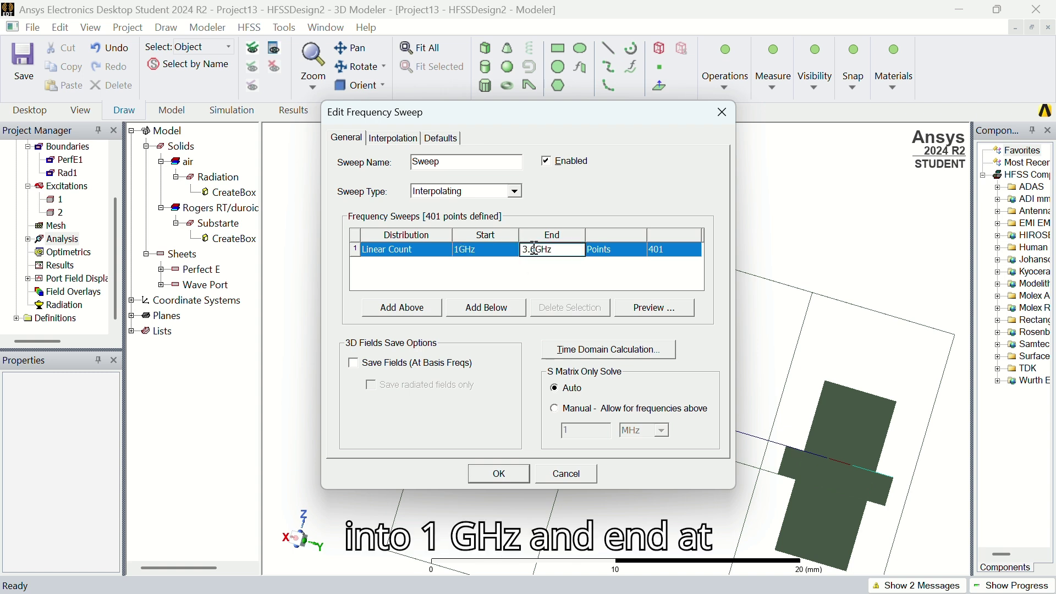
{"action": "key", "text": "BackSpace"}
{"action": "key", "text": "BackSpace"}
{"action": "key", "text": "BackSpace"}
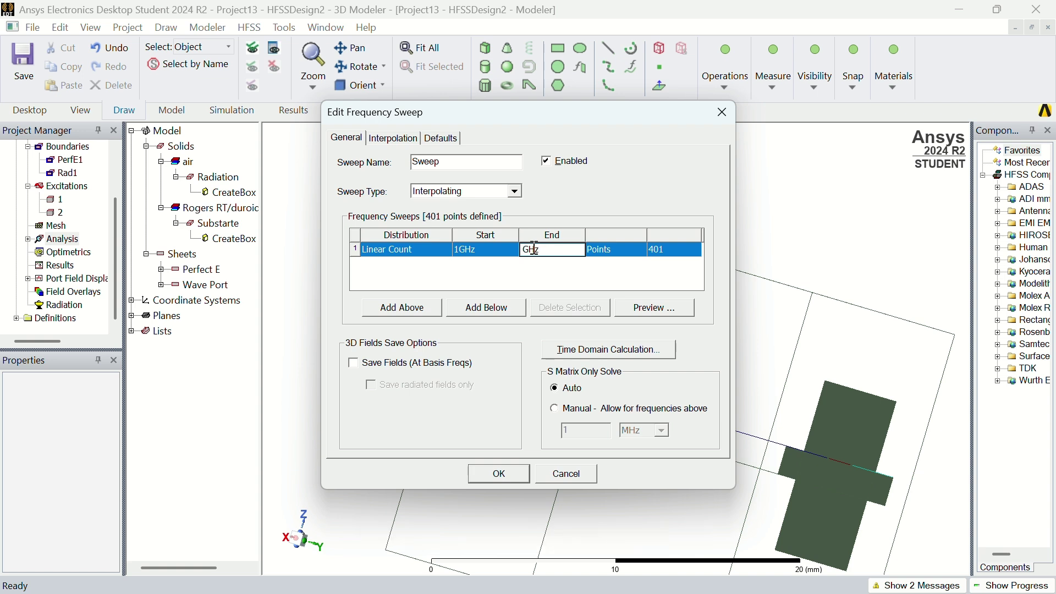
{"action": "type", "text": "10"}
{"action": "key", "text": "Return"}
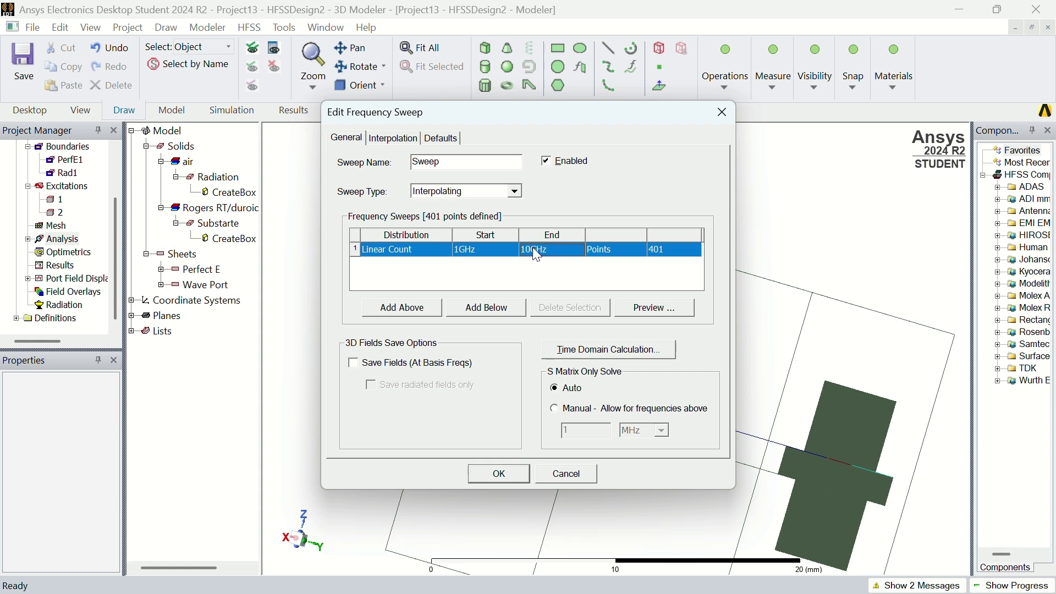
{"action": "left_click", "coordinate": [499, 474]}
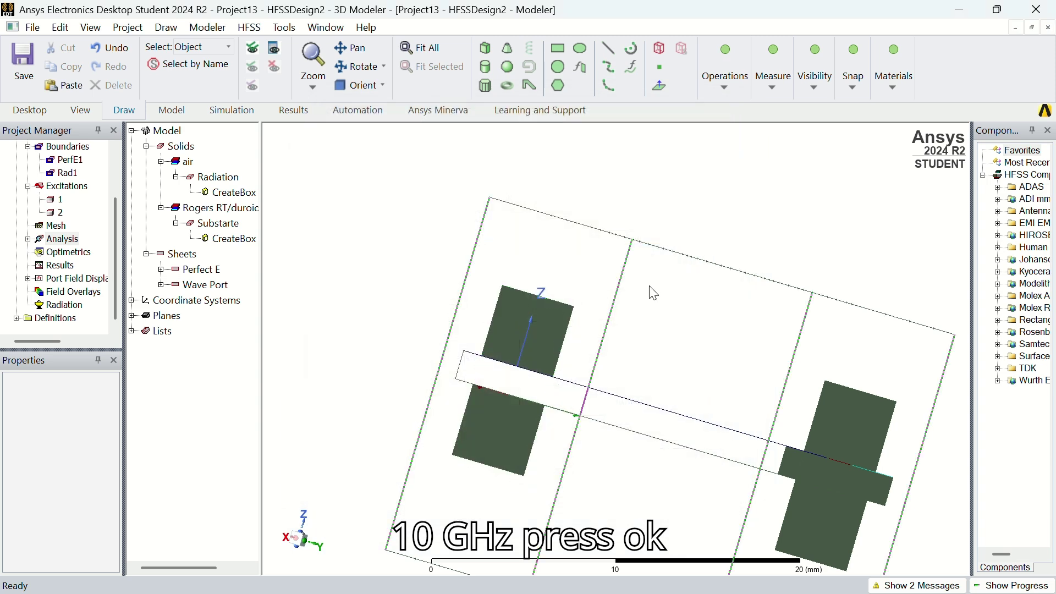
- Run a validation check on the design and close the report
{"action": "left_click", "coordinate": [283, 110]}
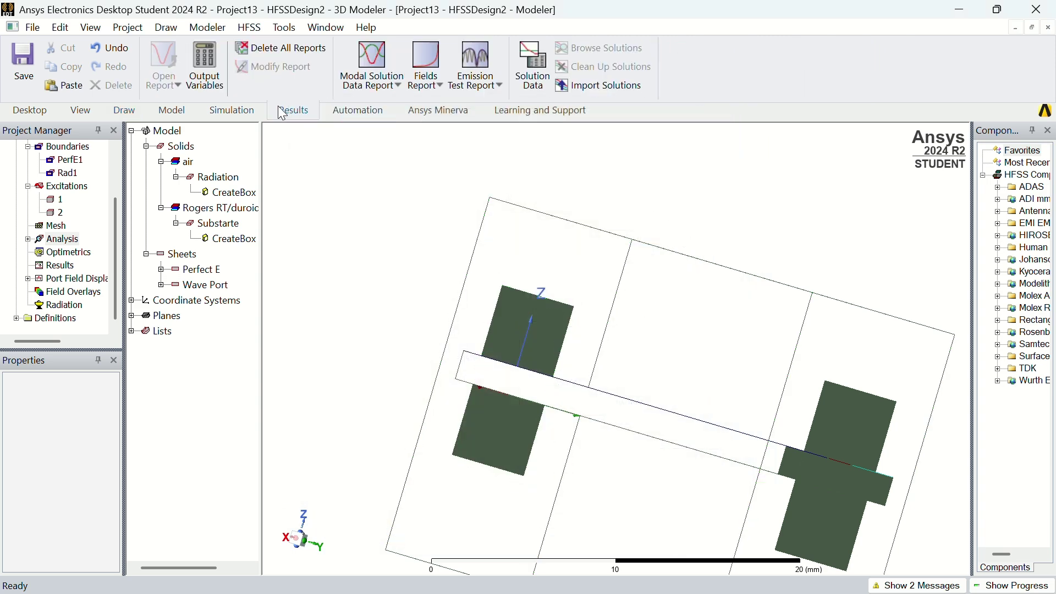
{"action": "scroll", "coordinate": [282, 113], "scroll_direction": "up", "scroll_amount": 1}
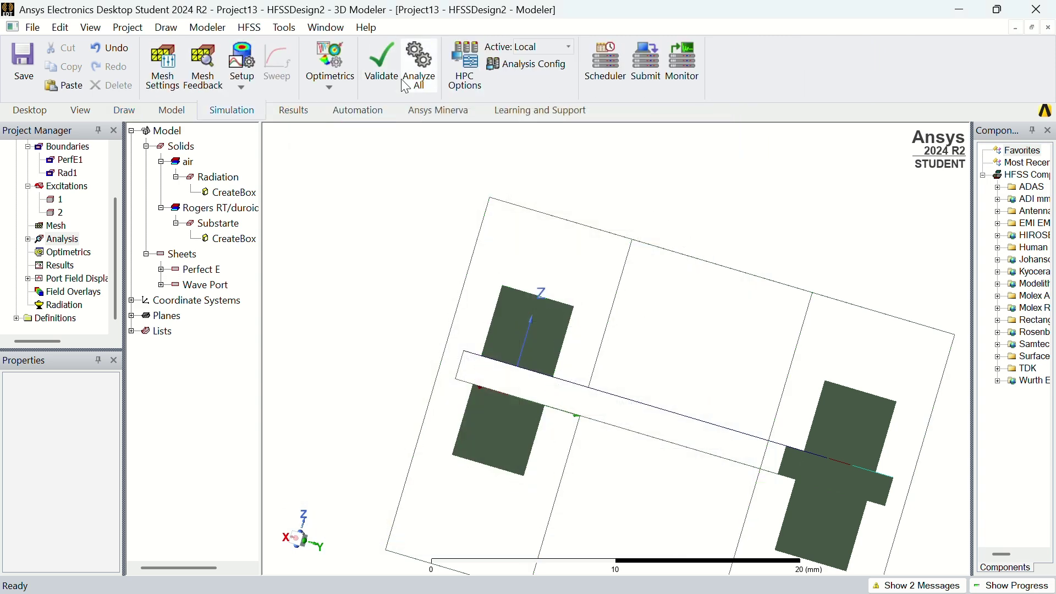
{"action": "left_click", "coordinate": [382, 64]}
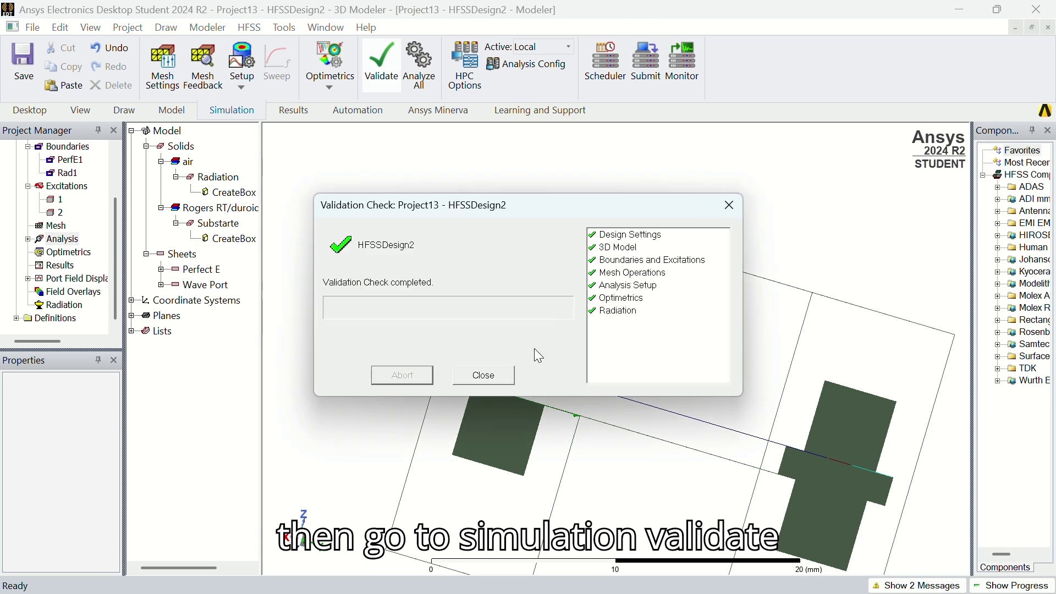
{"action": "left_click", "coordinate": [497, 379]}
- Run Analyze All, saving the project as 'CPW Transmission Line', and check the progress panel
{"action": "left_click", "coordinate": [421, 75]}
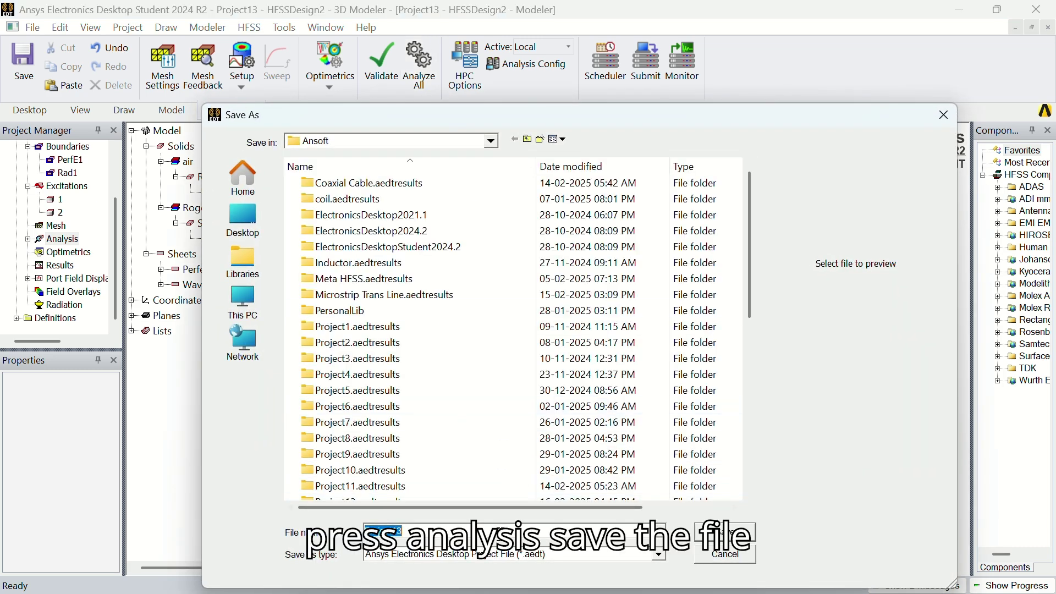
{"action": "key", "text": "BackSpace"}
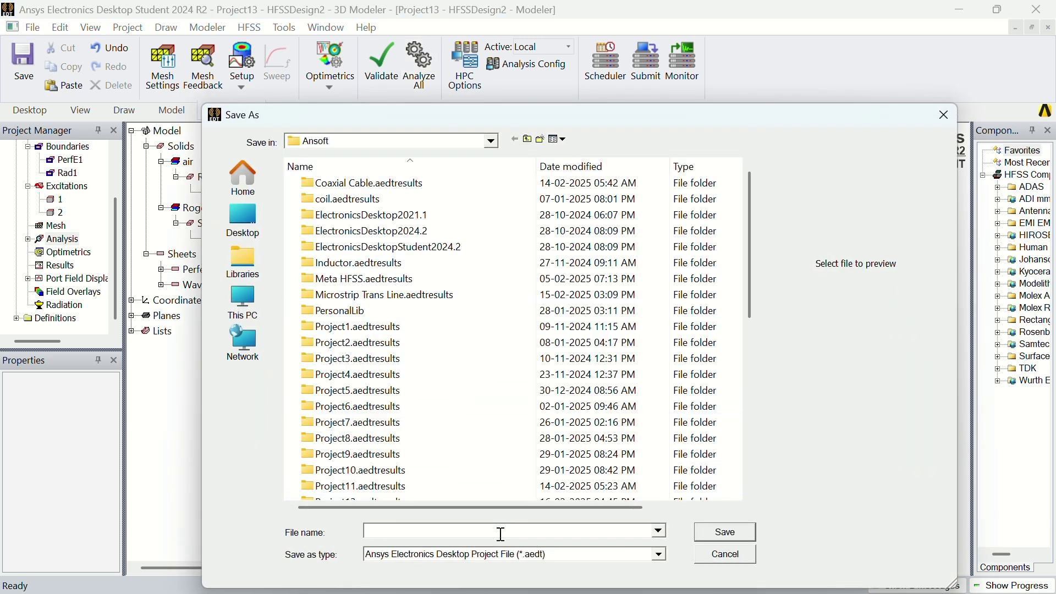
{"action": "type", "text": "CPW Transmission Line"}
{"action": "key", "text": "Return"}
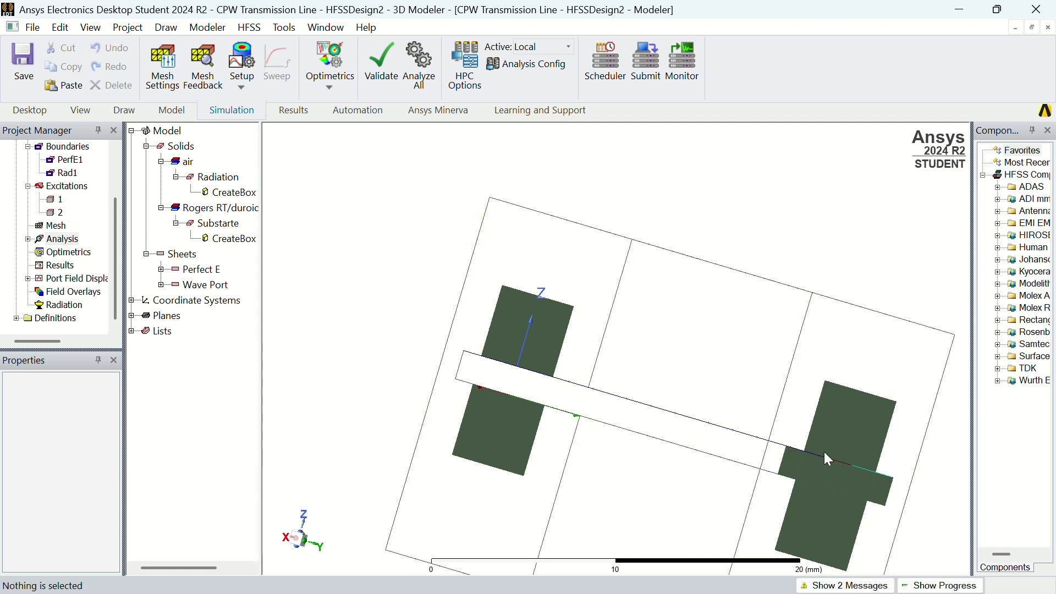
{"action": "left_click", "coordinate": [955, 586]}
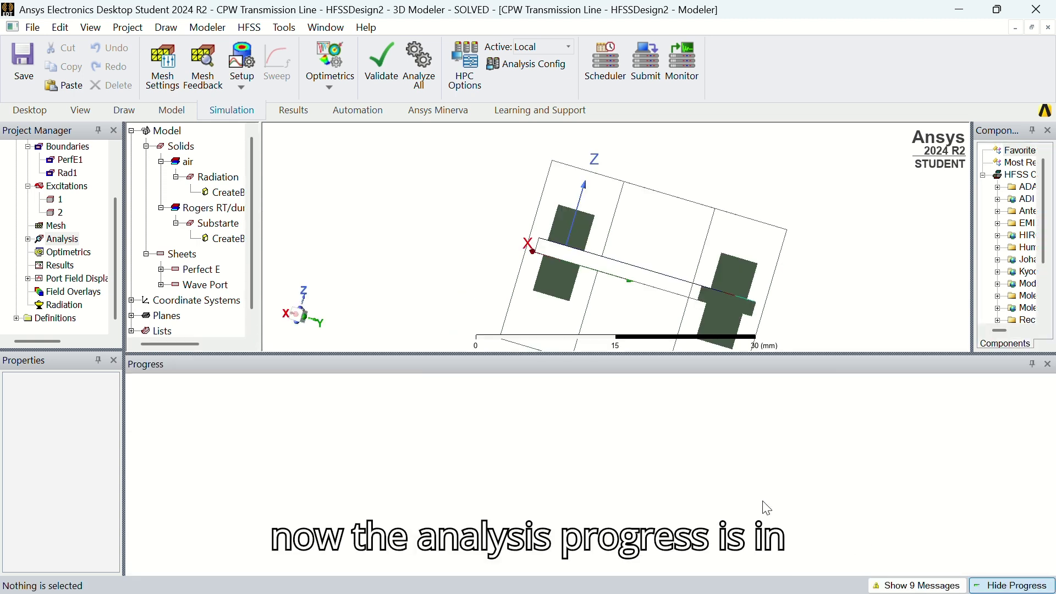
{"action": "left_click", "coordinate": [1000, 587]}
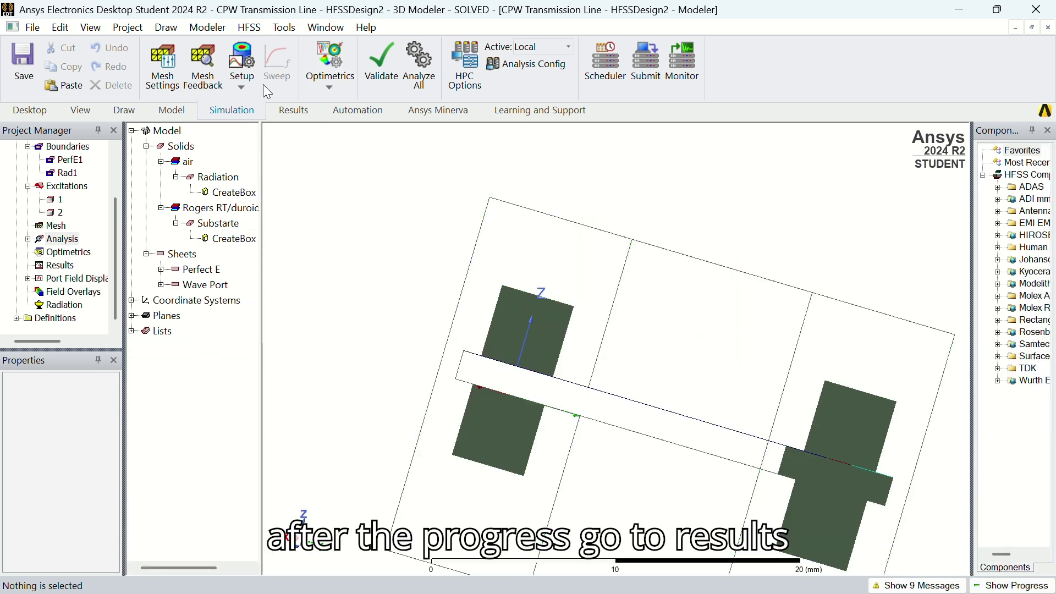
- Create a 2D dB report of S(1,1), S(2,1), S(1,2), S(2,2), then return to the isometric model
{"action": "left_click", "coordinate": [294, 111]}
{"action": "left_click", "coordinate": [357, 85]}
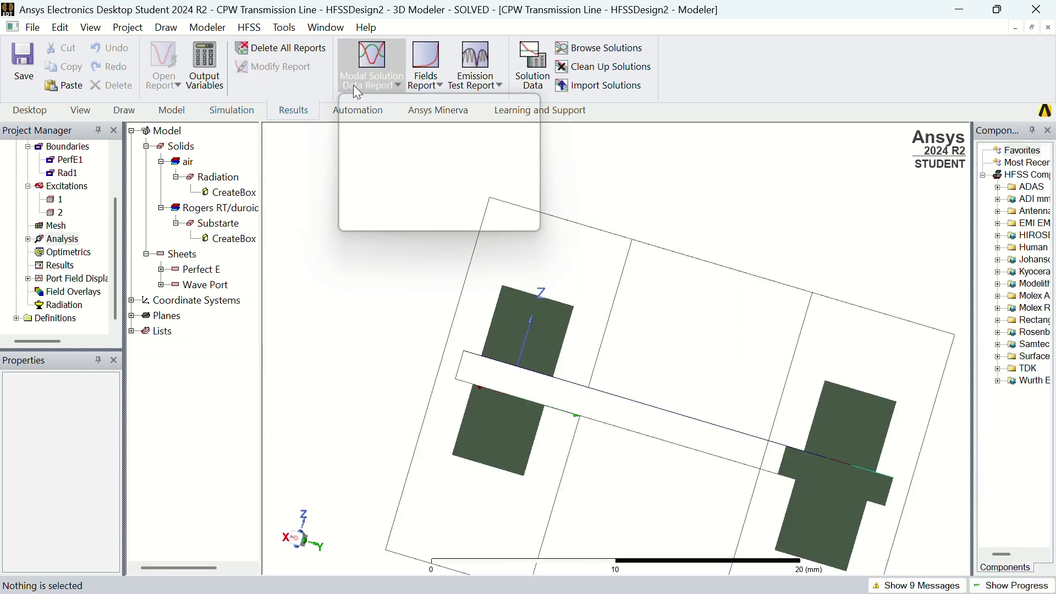
{"action": "left_click", "coordinate": [362, 115]}
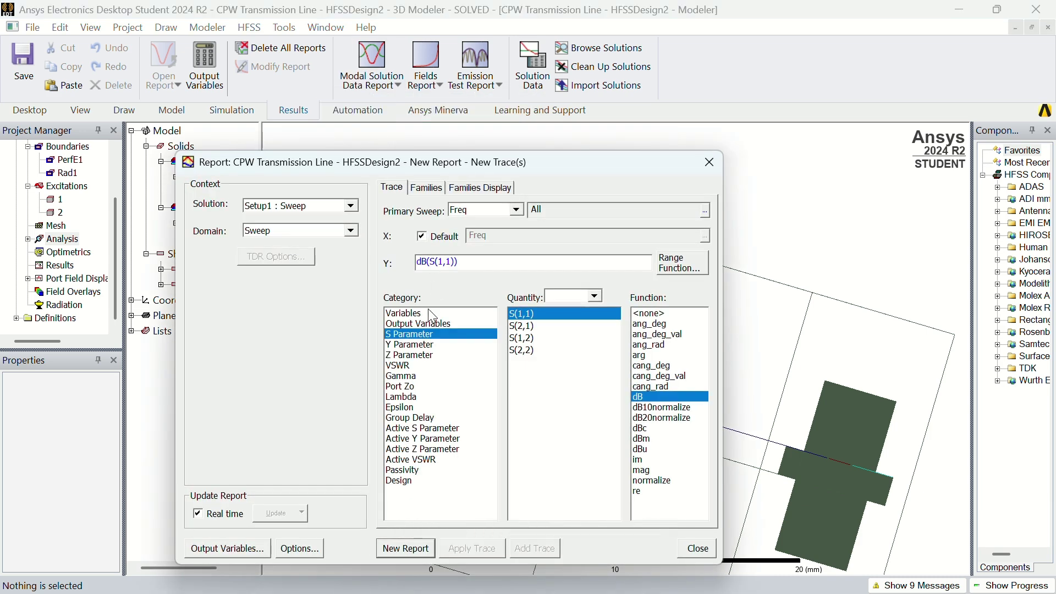
{"action": "left_click", "coordinate": [566, 338]}
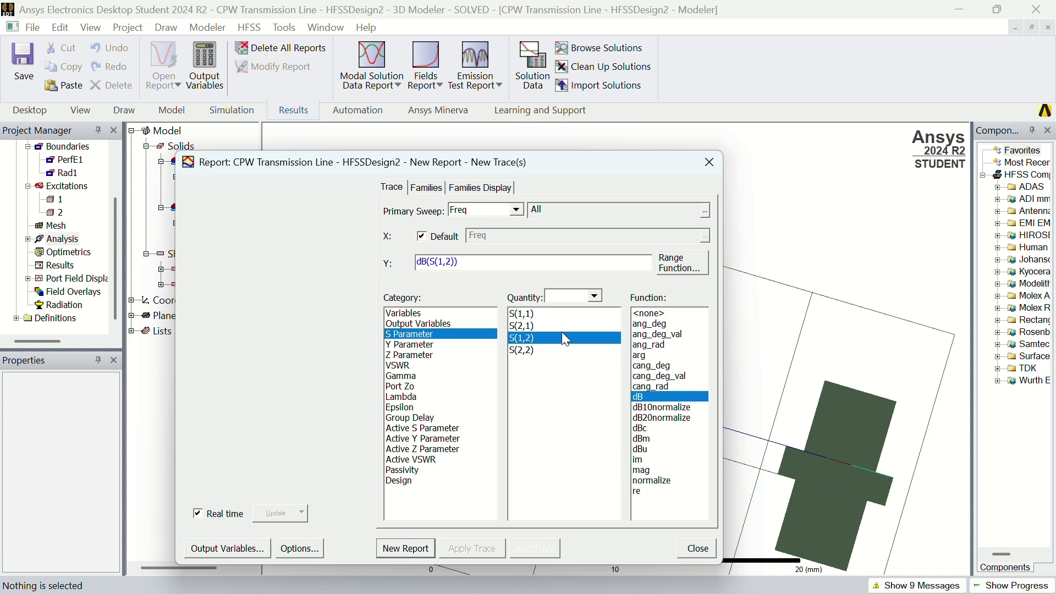
{"action": "left_click_drag", "start_coordinate": [522, 313], "coordinate": [521, 351]}
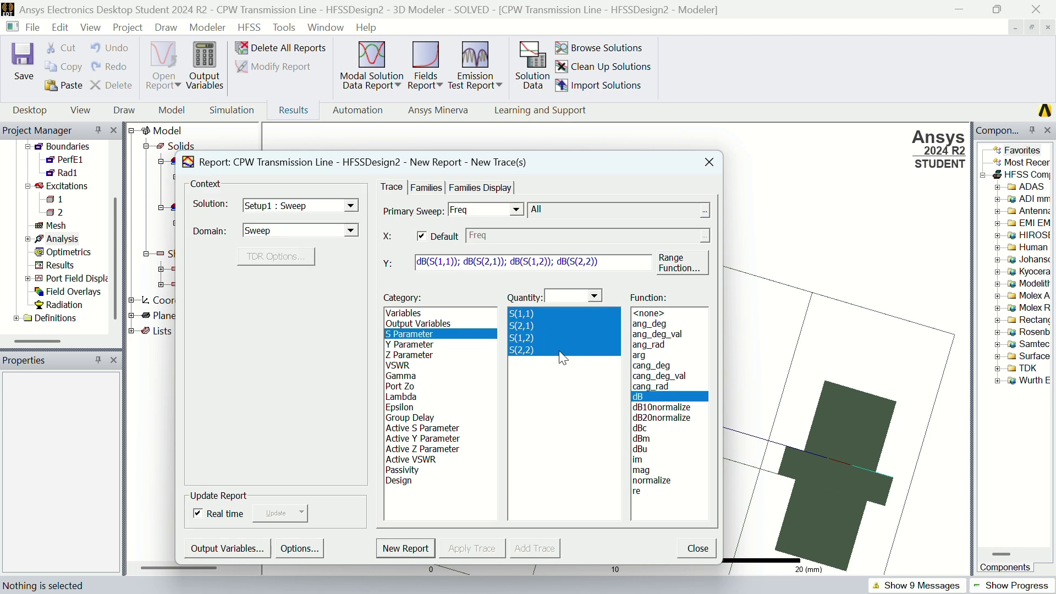
{"action": "left_click", "coordinate": [418, 549]}
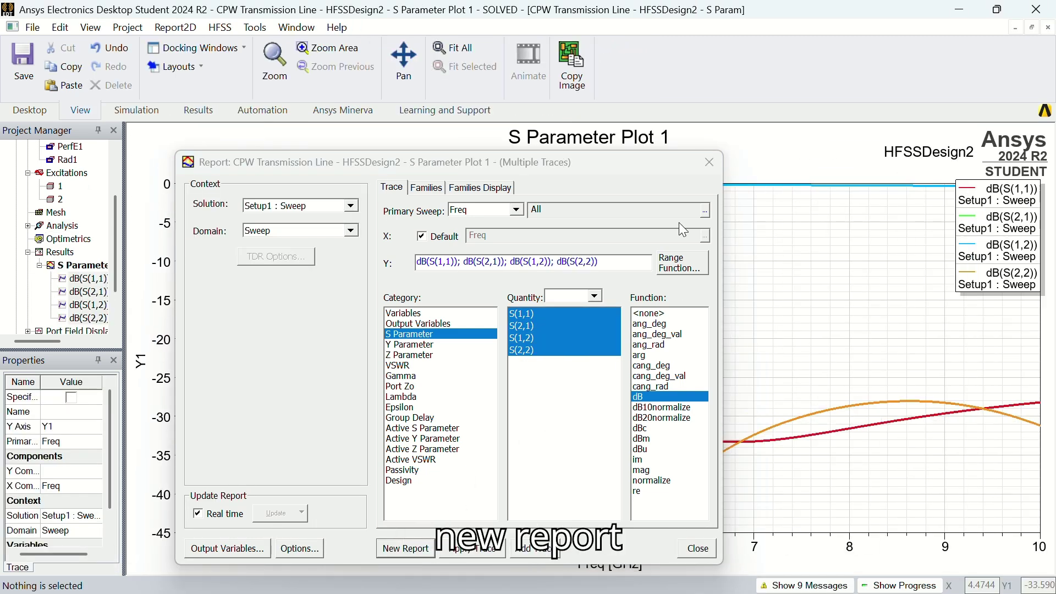
{"action": "left_click", "coordinate": [709, 162]}
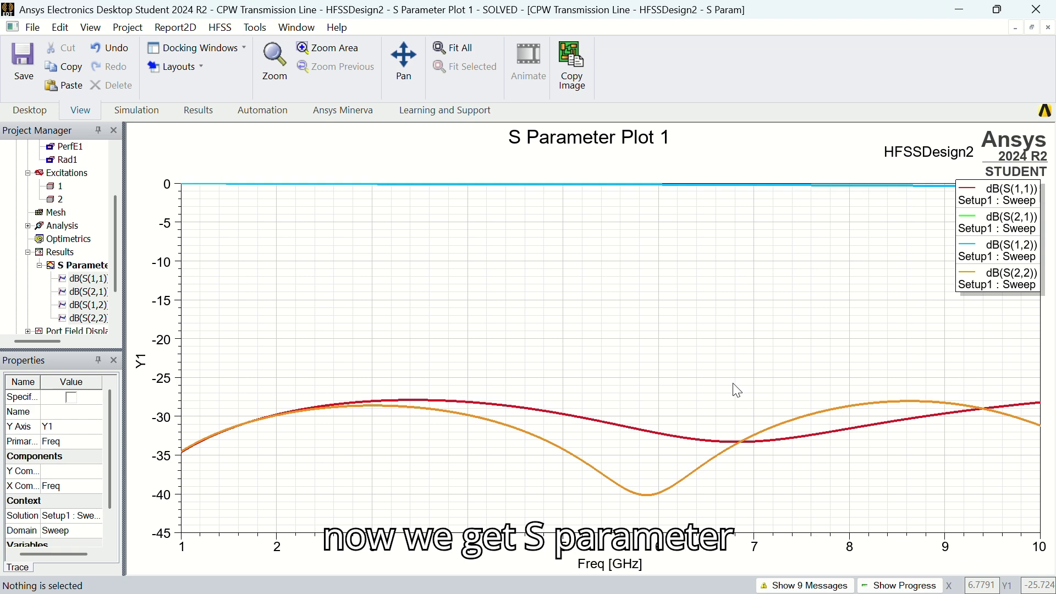
{"action": "left_click", "coordinate": [1048, 27]}
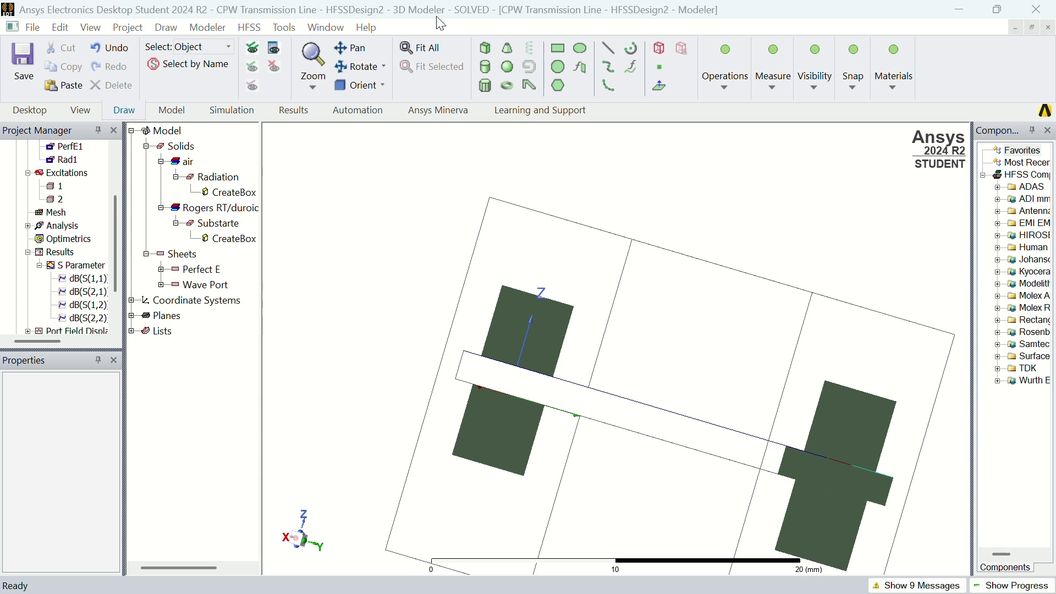
{"action": "left_click", "coordinate": [1048, 27]}
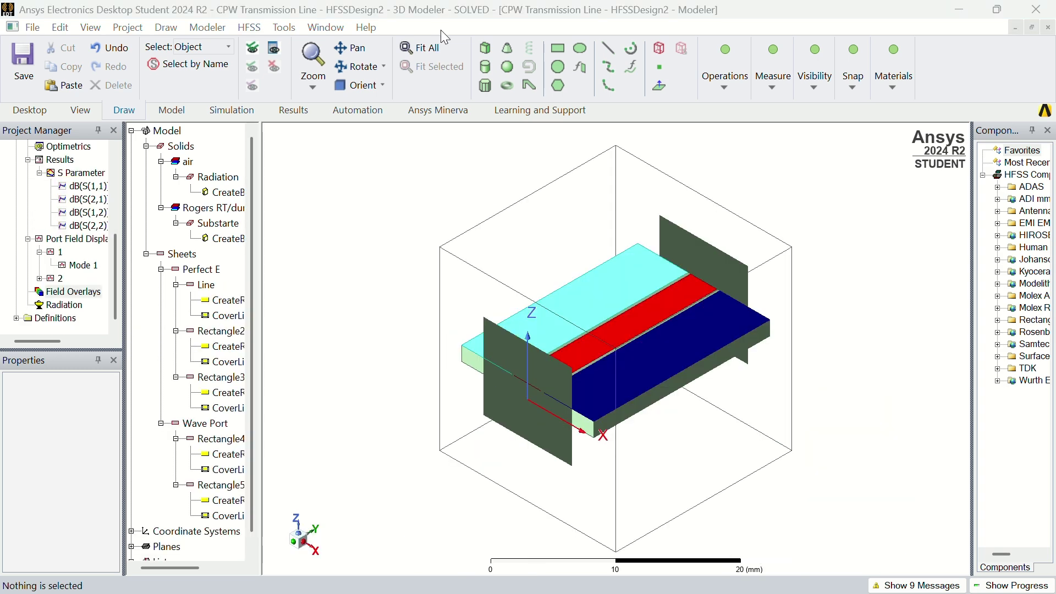
- Hide the air box and both wave port sheets, then fit the board to the view
{"action": "left_click", "coordinate": [524, 273]}
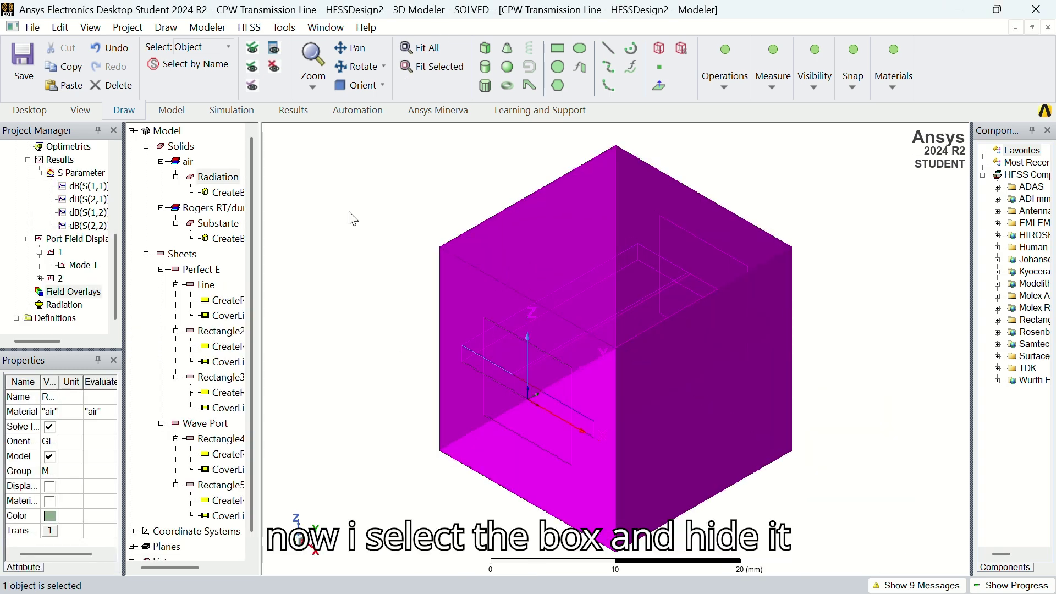
{"action": "left_click", "coordinate": [278, 70]}
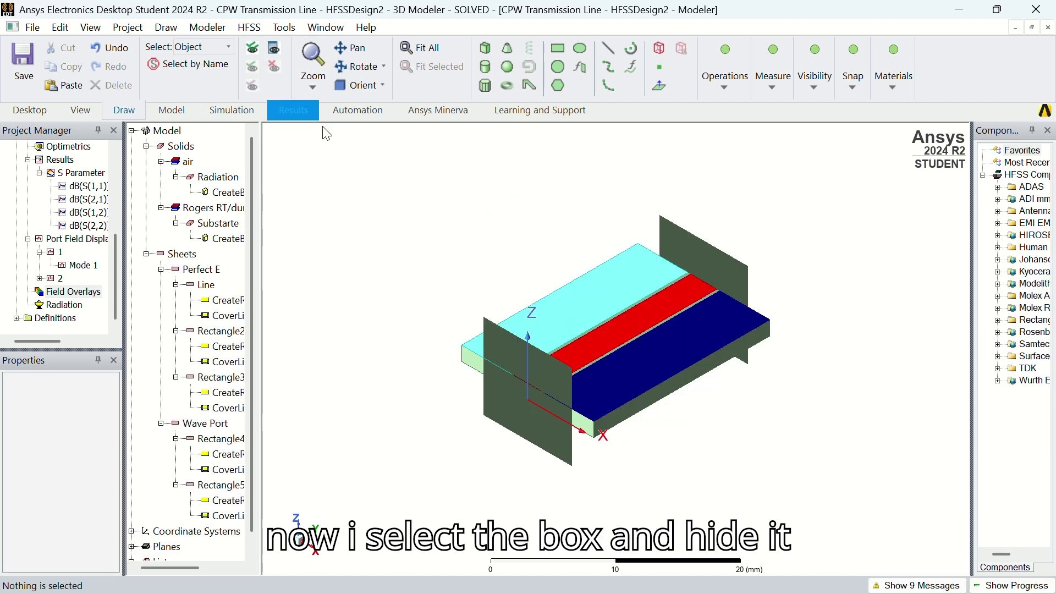
{"action": "left_click", "coordinate": [504, 413]}
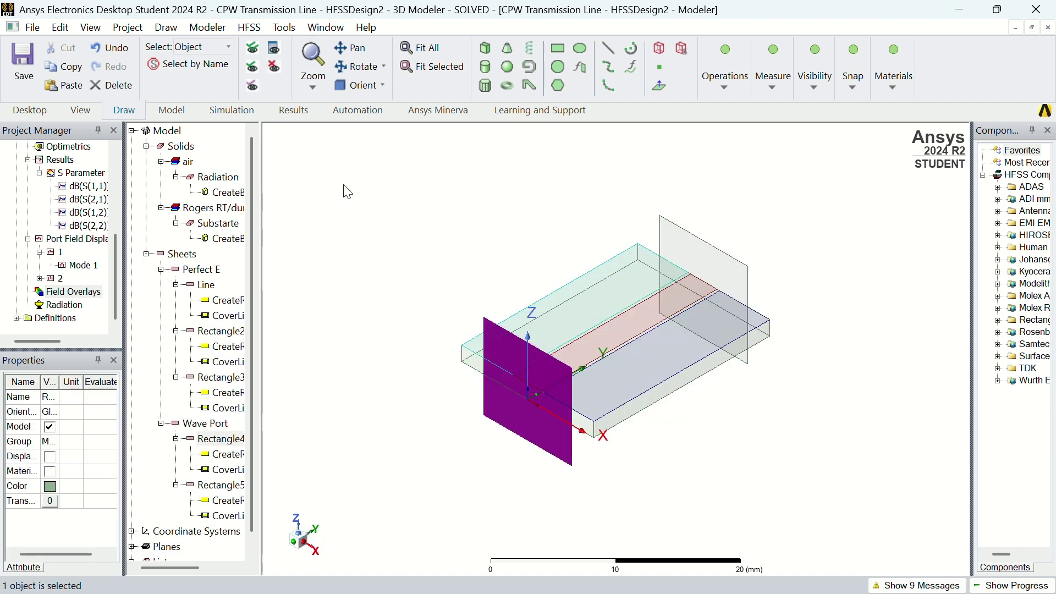
{"action": "left_click", "coordinate": [282, 65]}
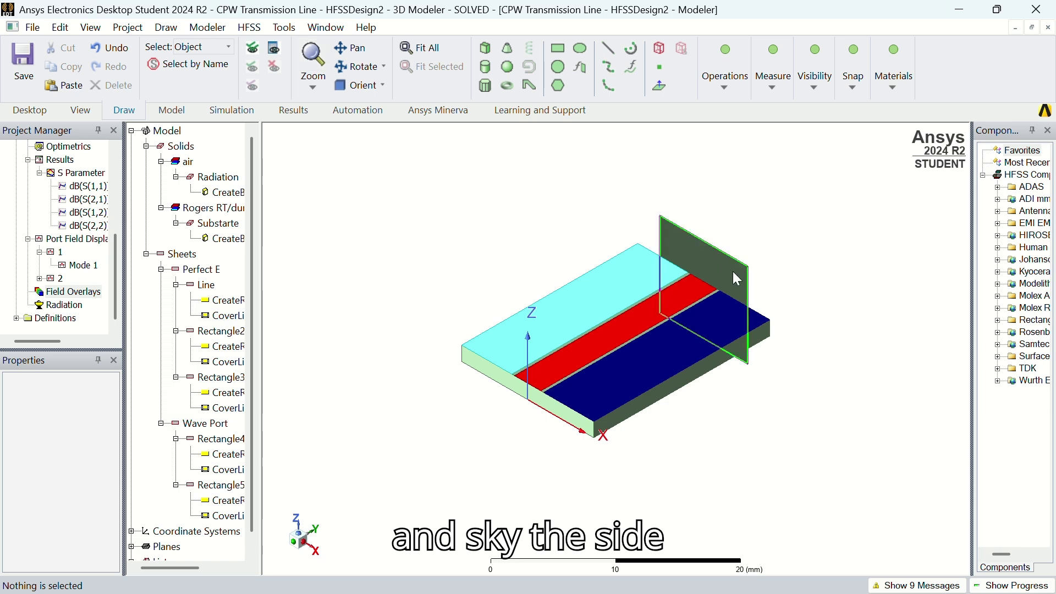
{"action": "left_click", "coordinate": [729, 271]}
{"action": "left_click", "coordinate": [275, 69]}
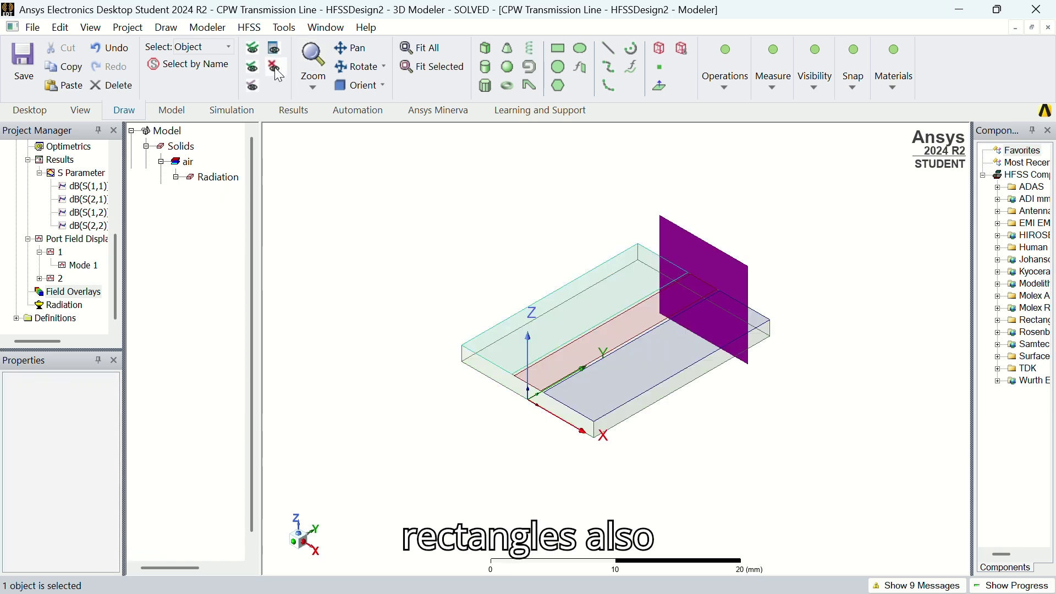
{"action": "left_click", "coordinate": [414, 54]}
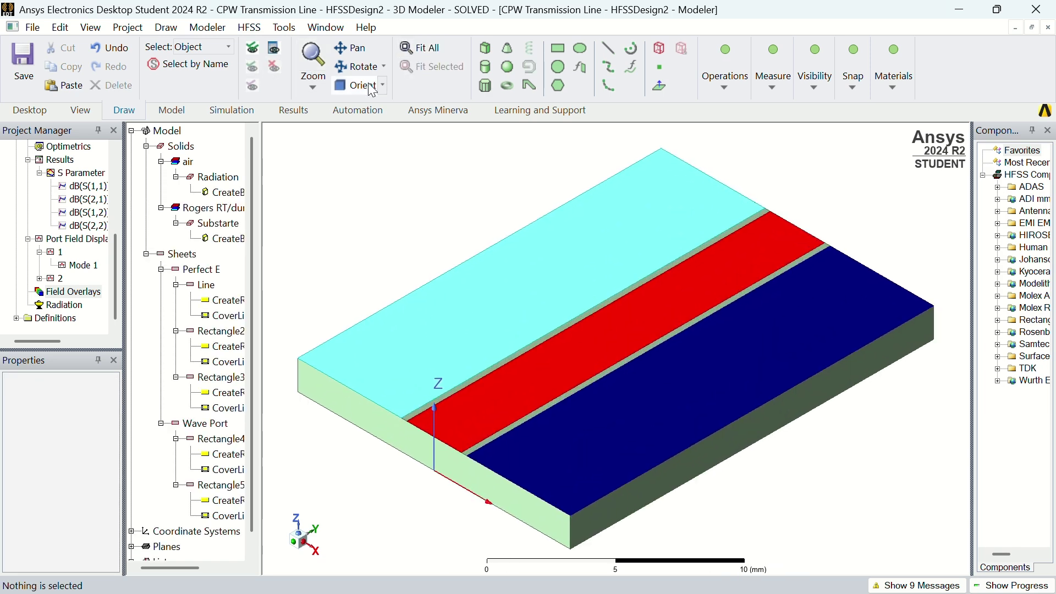
{"action": "left_click", "coordinate": [522, 369]}
- Plot the Mag_E electric field magnitude on the Line strip
{"action": "right_click", "coordinate": [522, 369]}
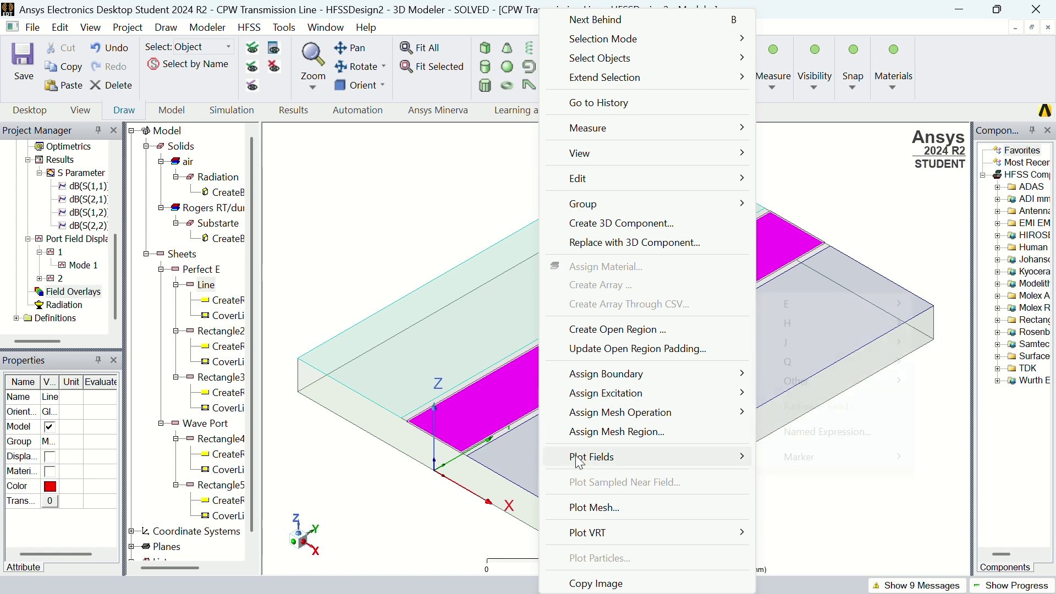
{"action": "mouse_move", "coordinate": [633, 456]}
{"action": "mouse_move", "coordinate": [841, 304]}
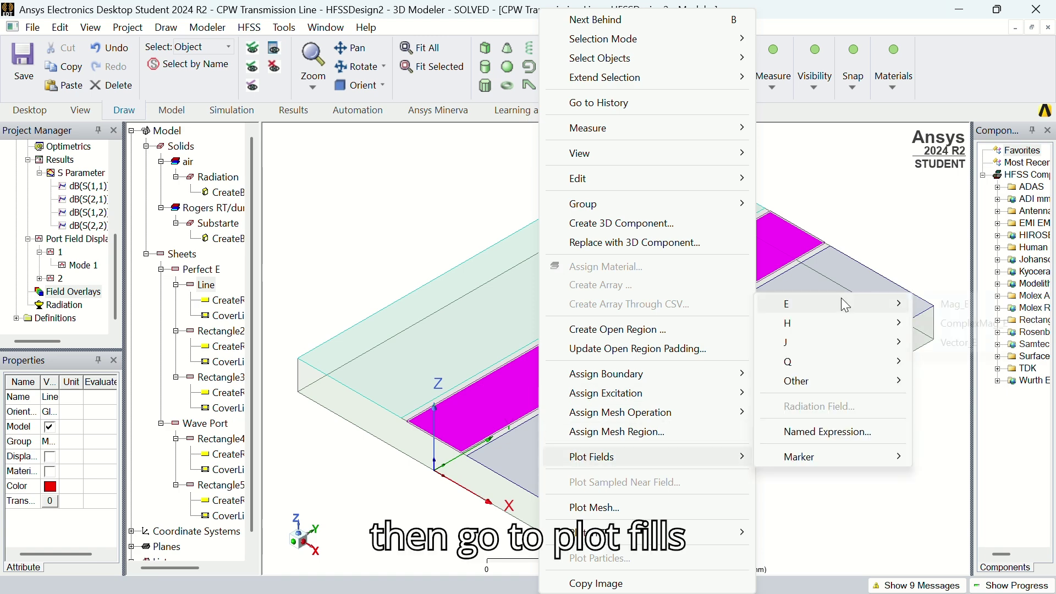
{"action": "left_click", "coordinate": [923, 303]}
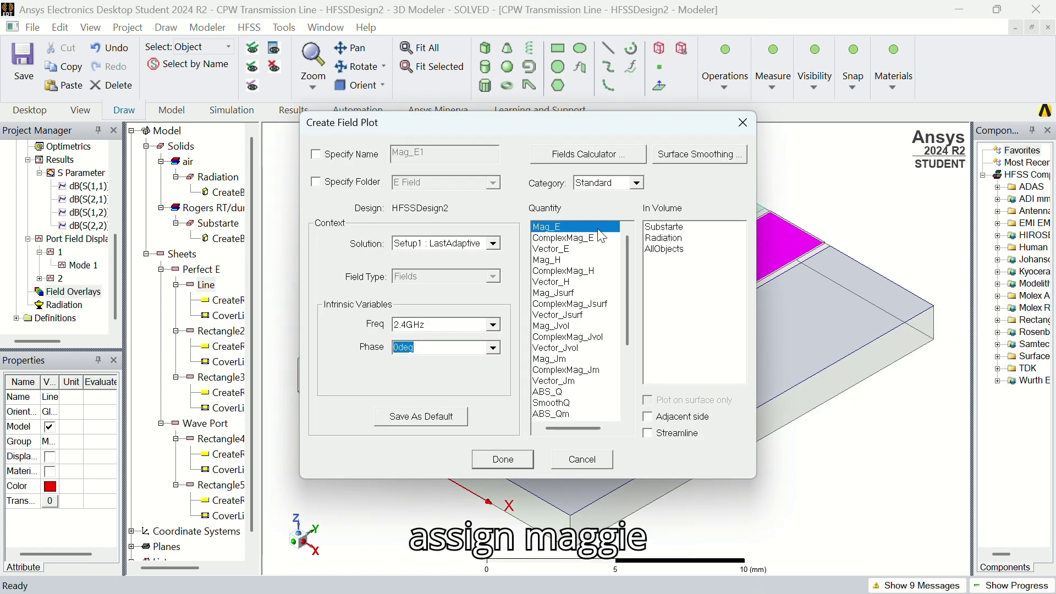
{"action": "left_click", "coordinate": [501, 458]}
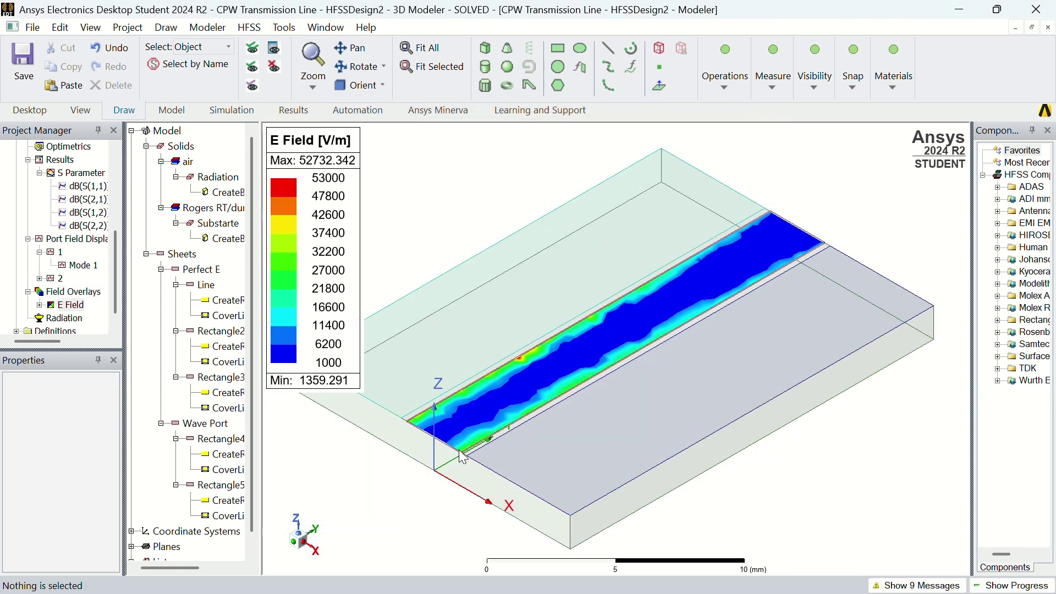
- Animate the E field plot over phase
{"action": "left_click", "coordinate": [90, 28]}
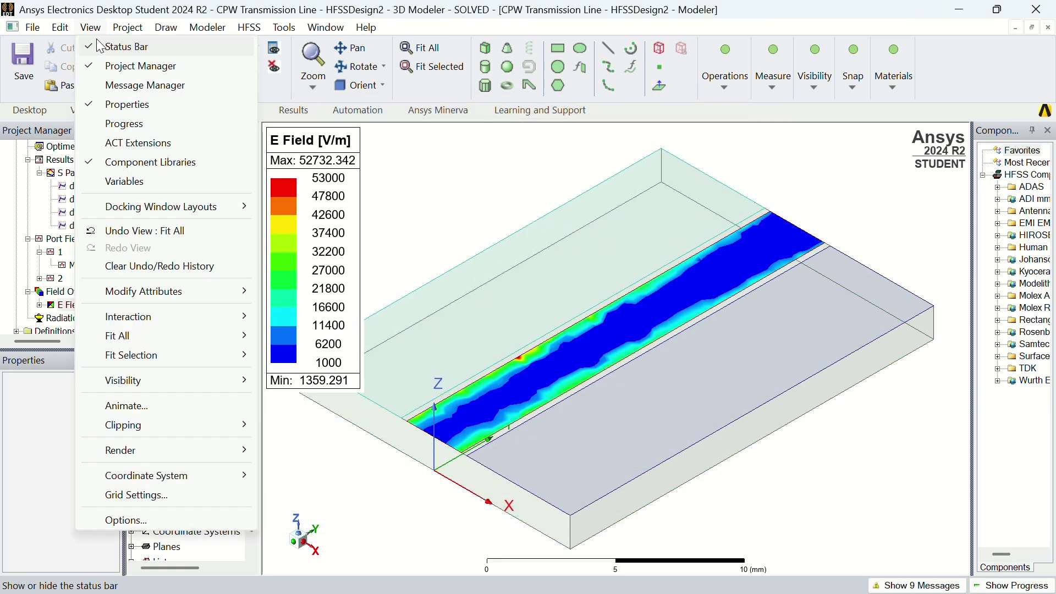
{"action": "left_click", "coordinate": [170, 405]}
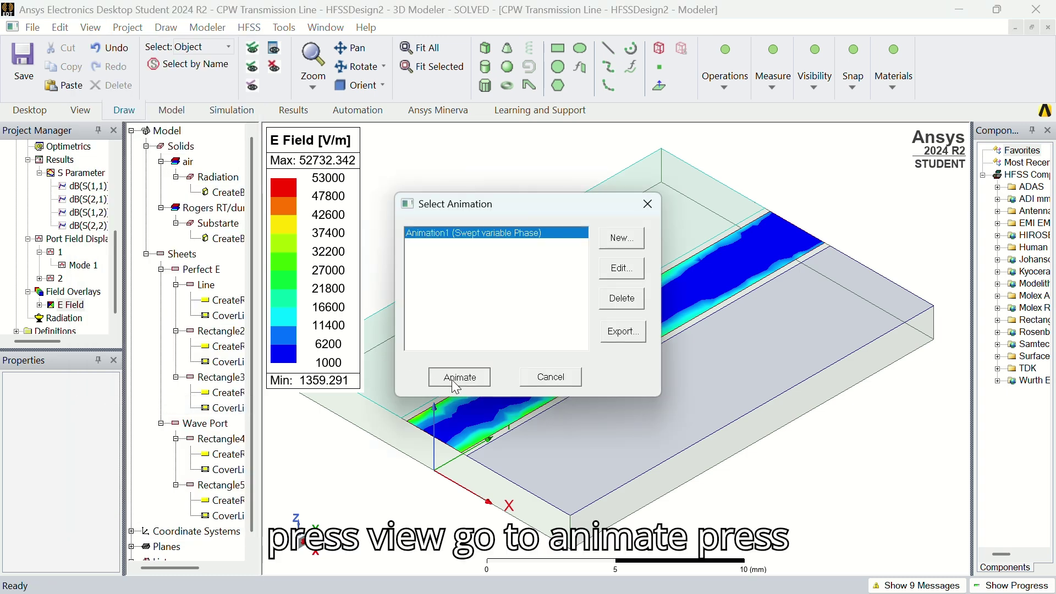
{"action": "left_click", "coordinate": [450, 380]}
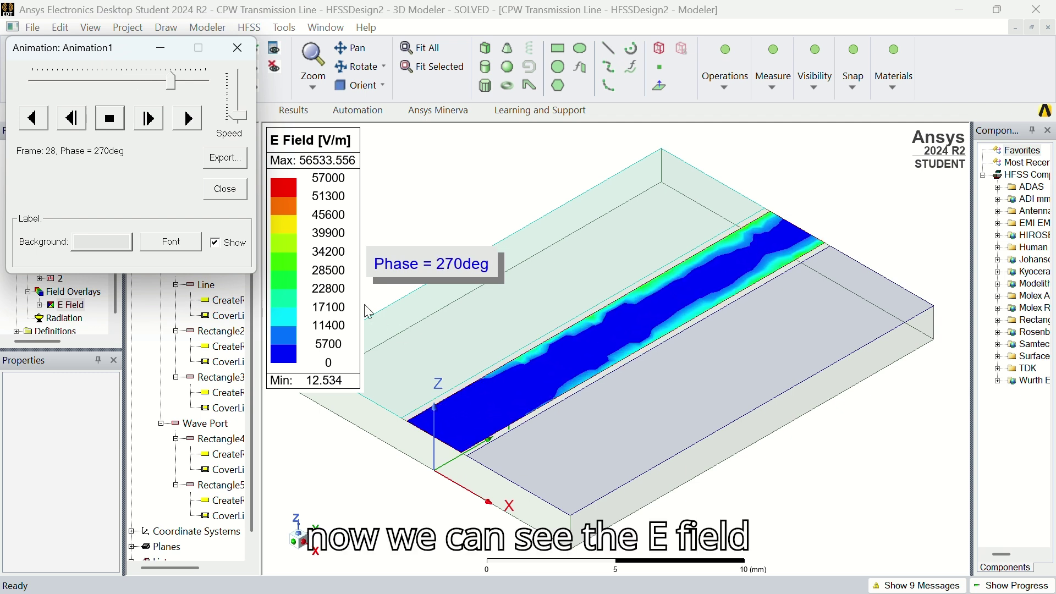
- Close the animation player and delete the E Field plot
{"action": "left_click", "coordinate": [239, 55]}
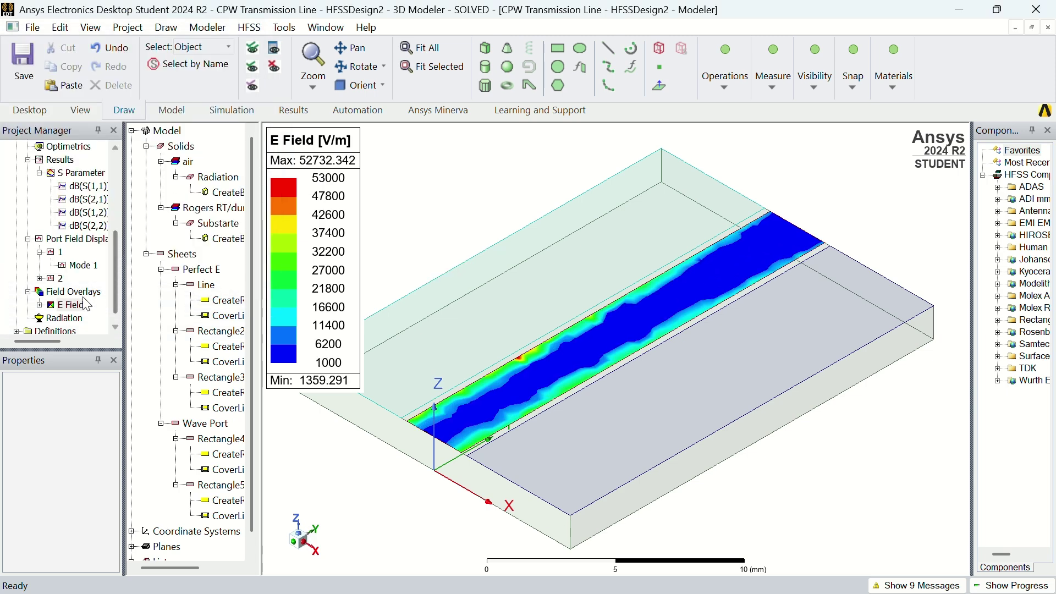
{"action": "left_click", "coordinate": [72, 304]}
{"action": "key", "text": "Delete"}
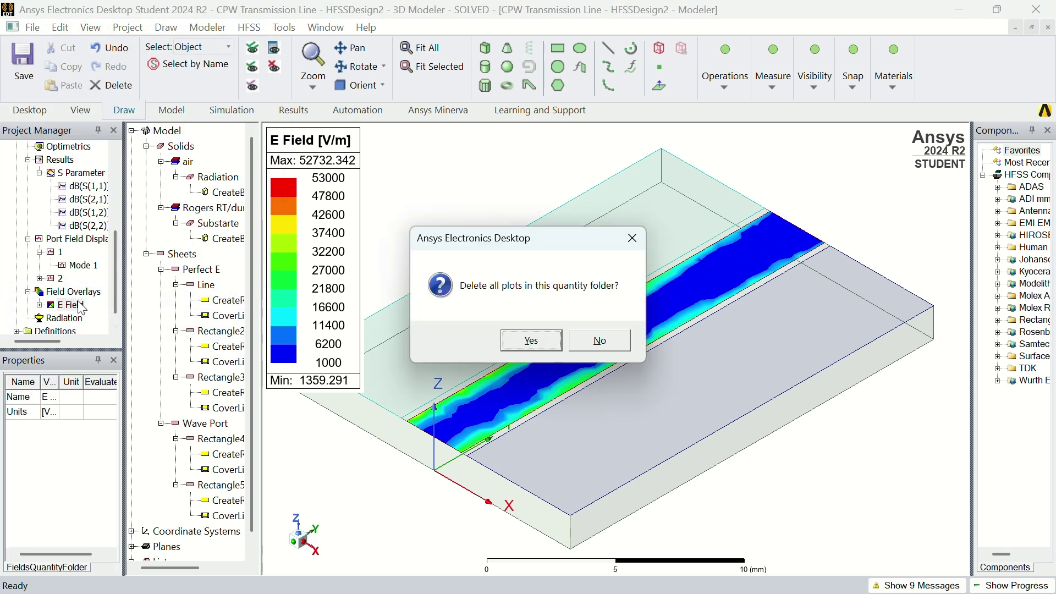
{"action": "key", "text": "Return"}
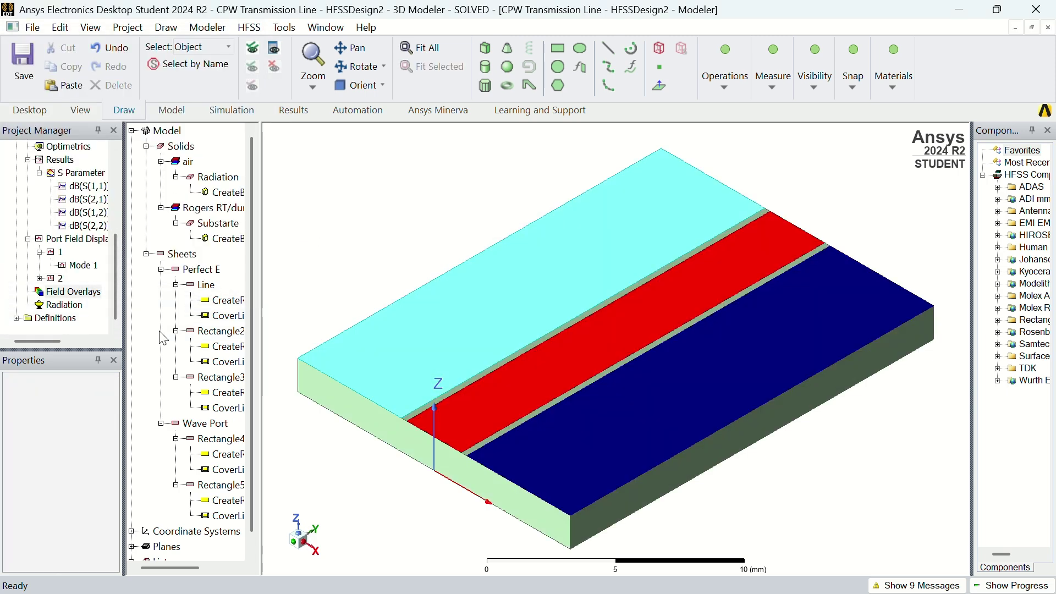
- Plot the Mag_H magnetic field magnitude on the Line strip
{"action": "left_click", "coordinate": [484, 413]}
{"action": "right_click", "coordinate": [484, 413]}
{"action": "mouse_move", "coordinate": [553, 383]}
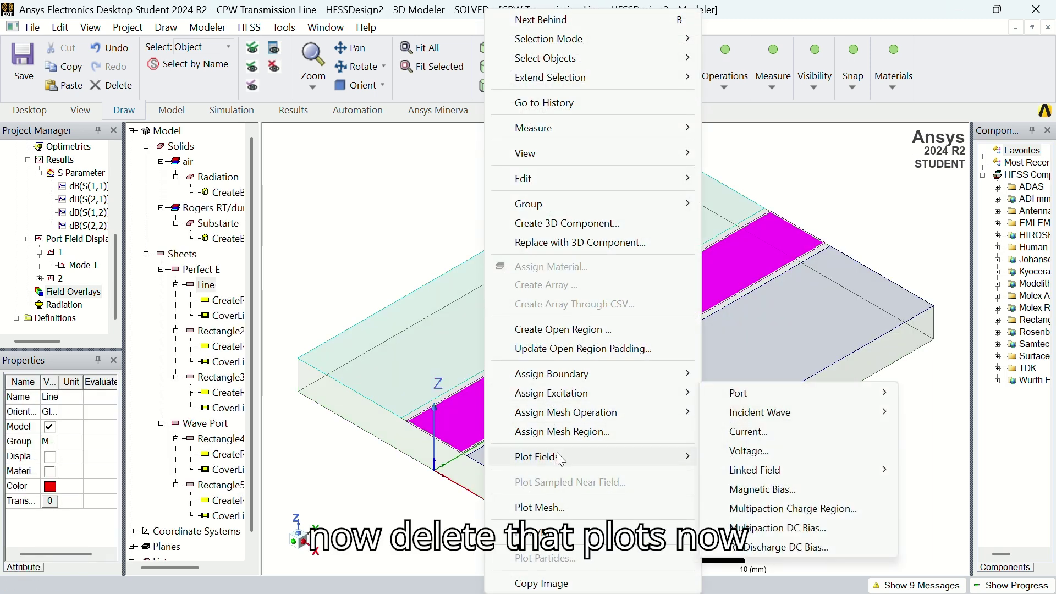
{"action": "mouse_move", "coordinate": [549, 457]}
{"action": "mouse_move", "coordinate": [770, 309]}
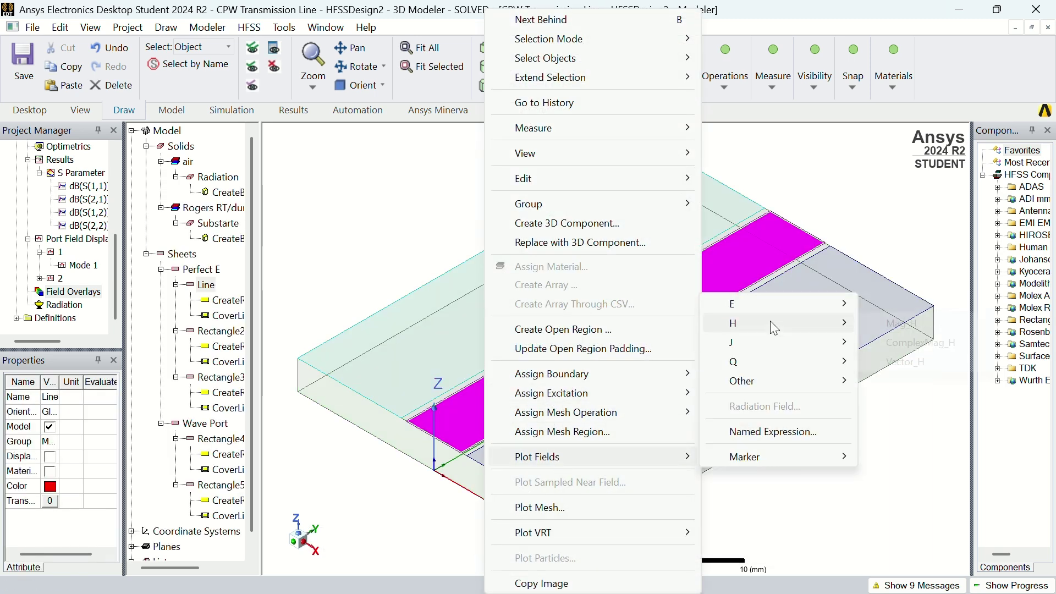
{"action": "left_click", "coordinate": [866, 324]}
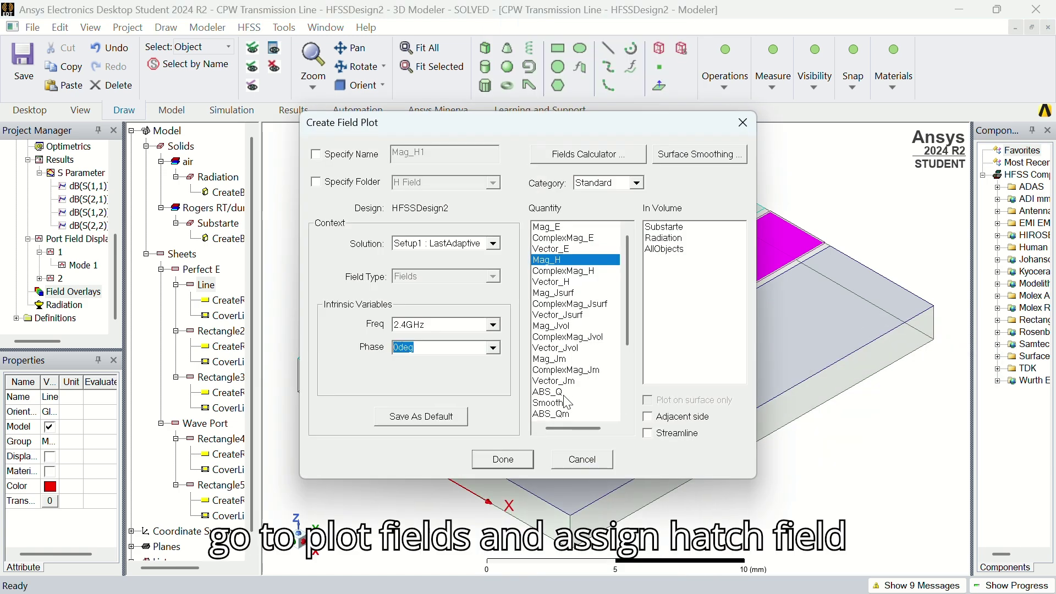
{"action": "left_click", "coordinate": [506, 459]}
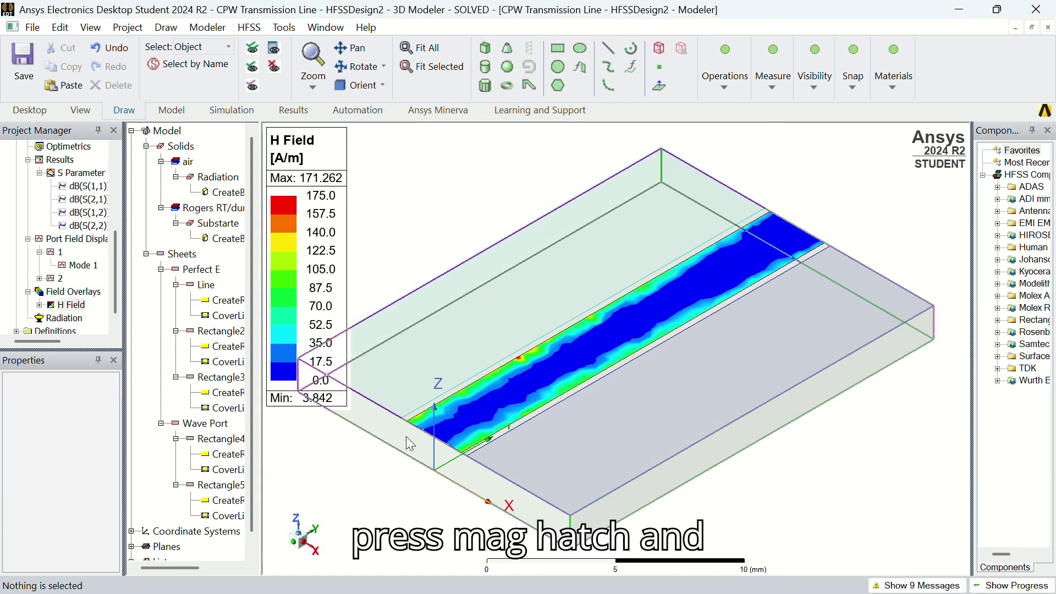
- Animate the H field plot over phase
{"action": "left_click", "coordinate": [90, 28]}
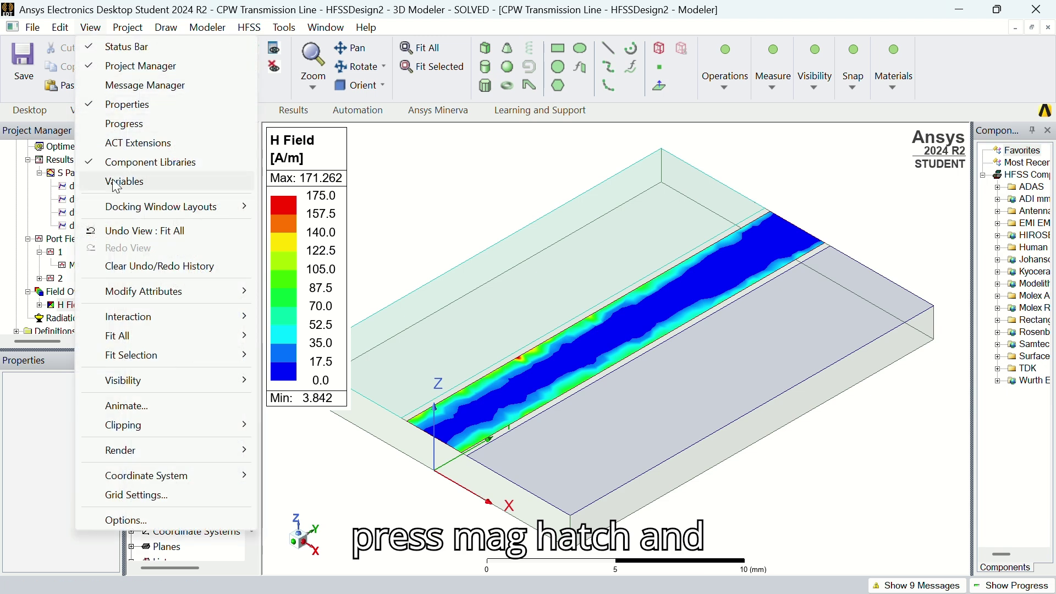
{"action": "left_click", "coordinate": [165, 397]}
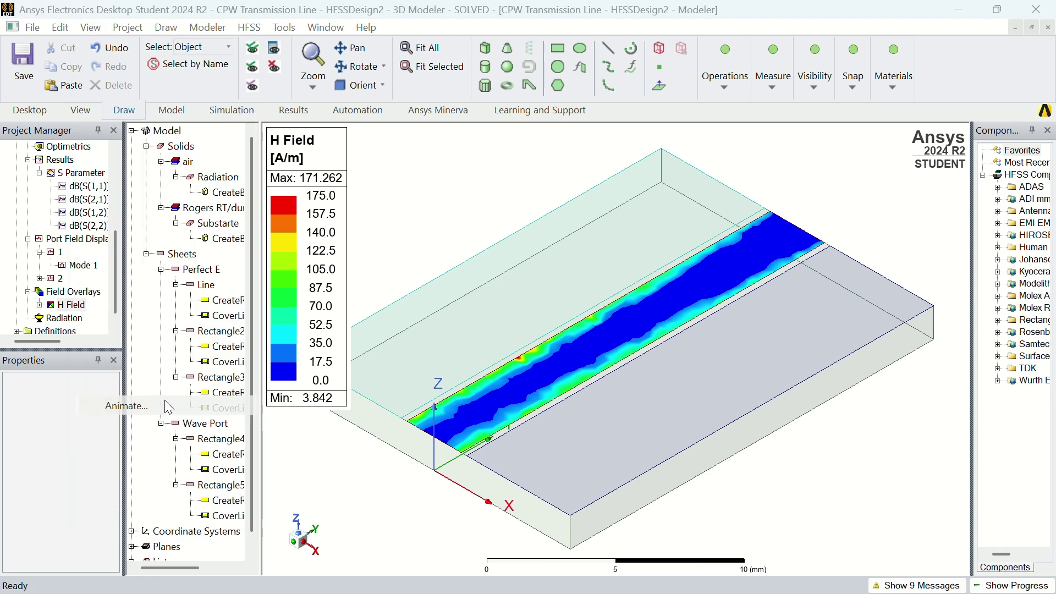
{"action": "left_click", "coordinate": [450, 379]}
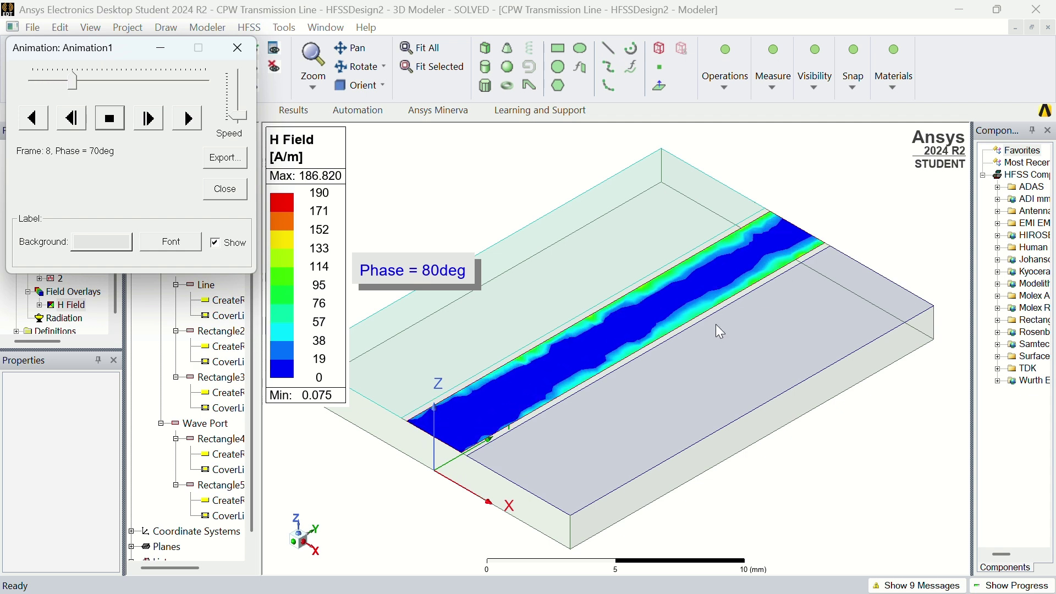
- Close the animation and delete the H Field plots
{"action": "left_click", "coordinate": [242, 43]}
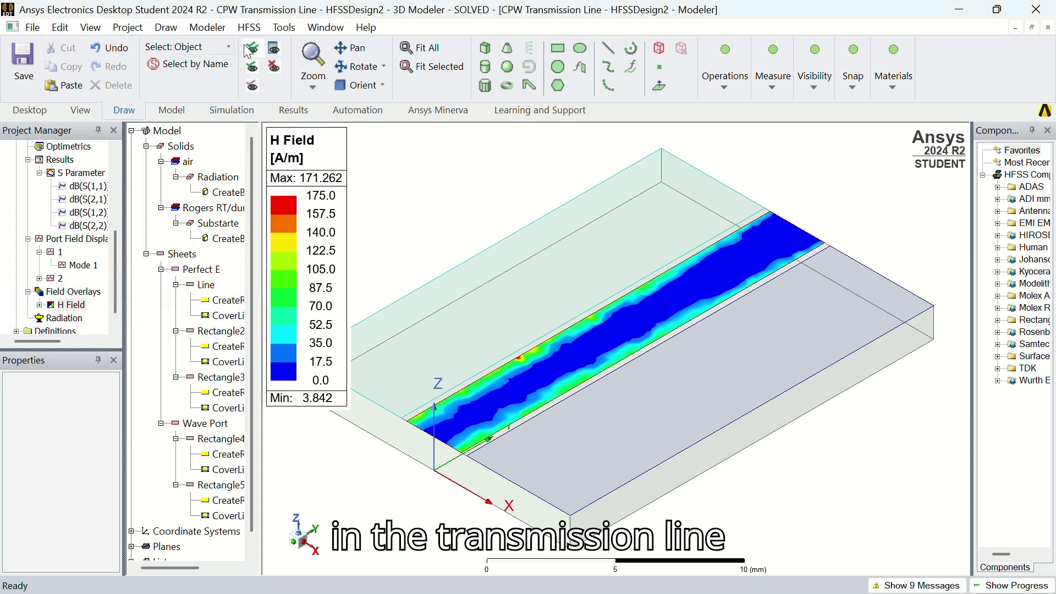
{"action": "left_click", "coordinate": [72, 305]}
{"action": "key", "text": "Delete"}
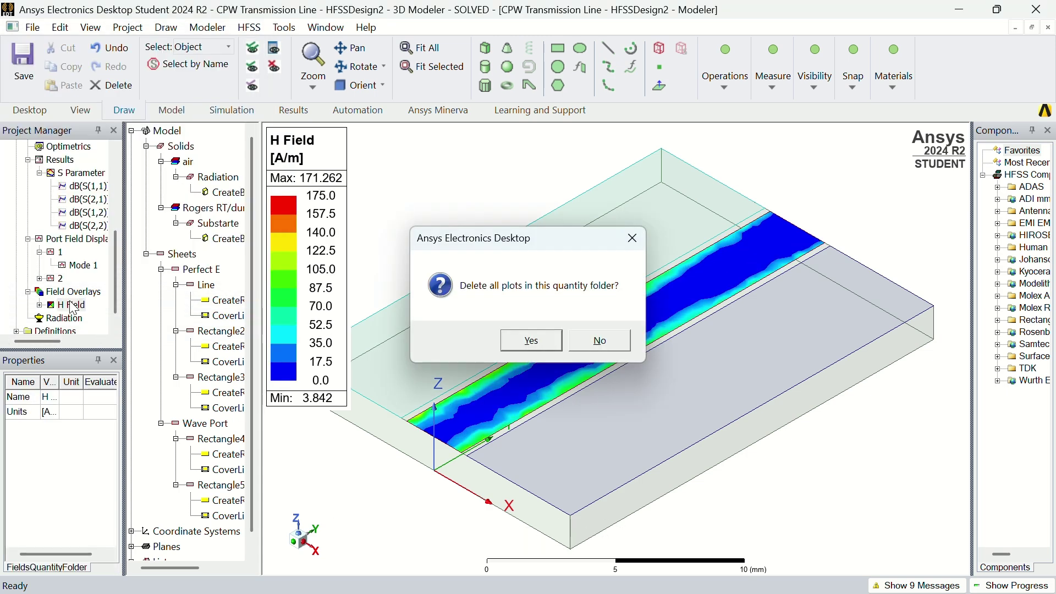
{"action": "key", "text": "Return"}
- Plot the Vector_E electric field vectors on the Line sheet
{"action": "right_click", "coordinate": [490, 411]}
{"action": "mouse_move", "coordinate": [563, 465]}
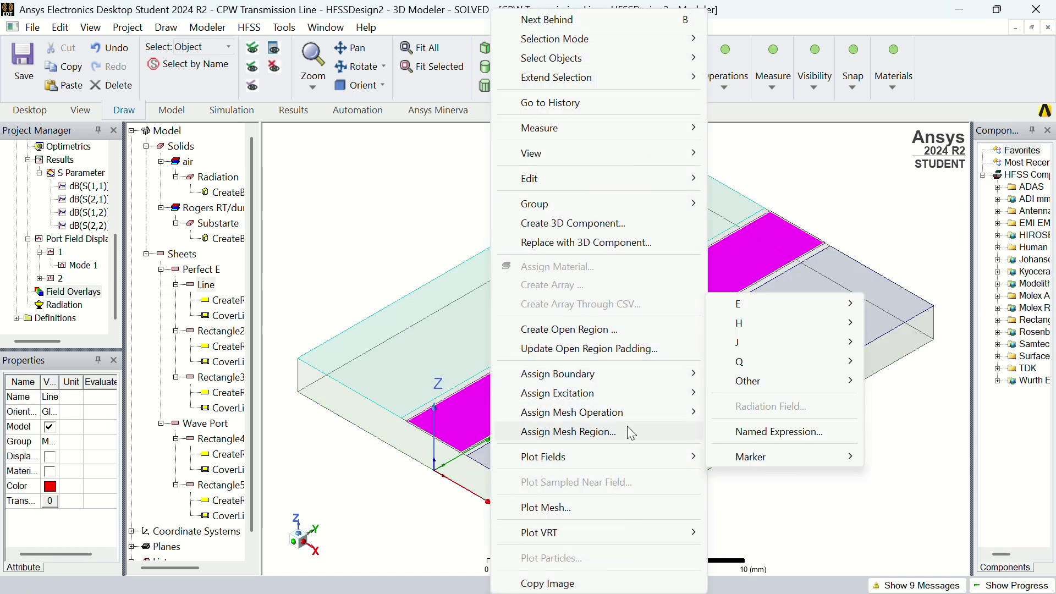
{"action": "mouse_move", "coordinate": [804, 306]}
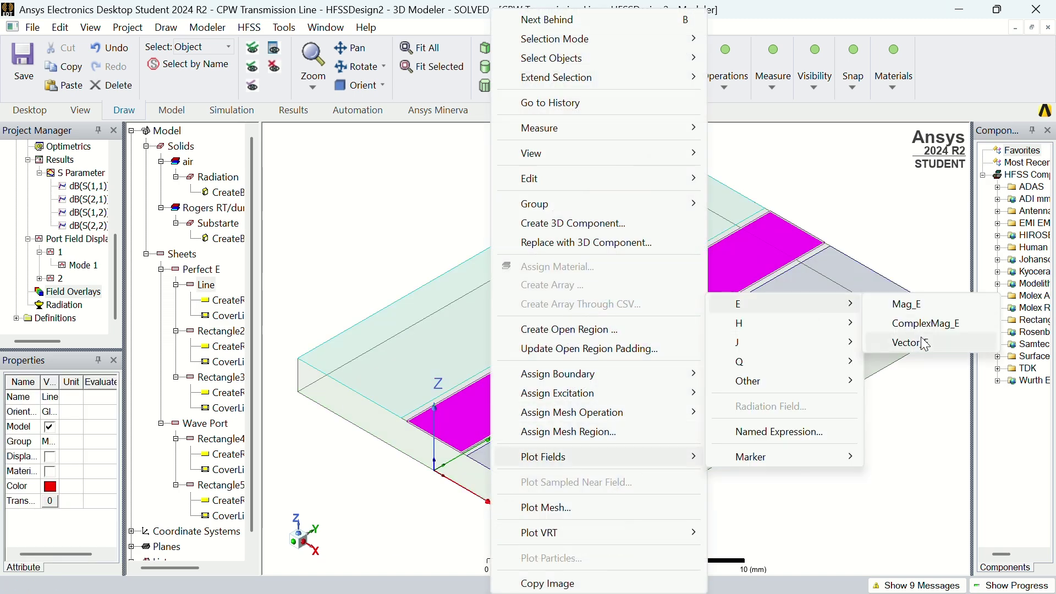
{"action": "left_click", "coordinate": [926, 344]}
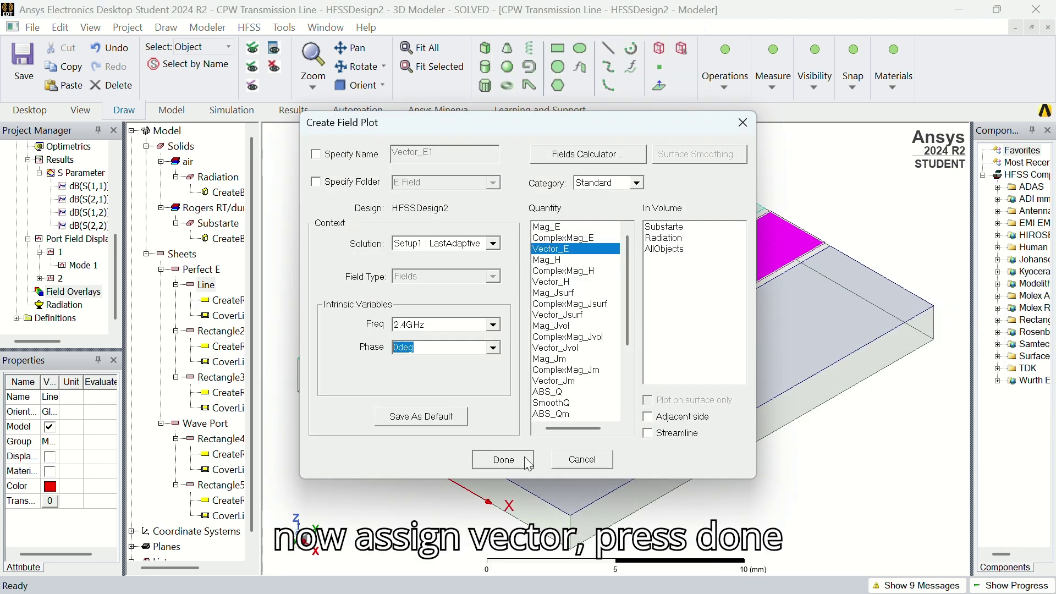
{"action": "left_click", "coordinate": [527, 462]}
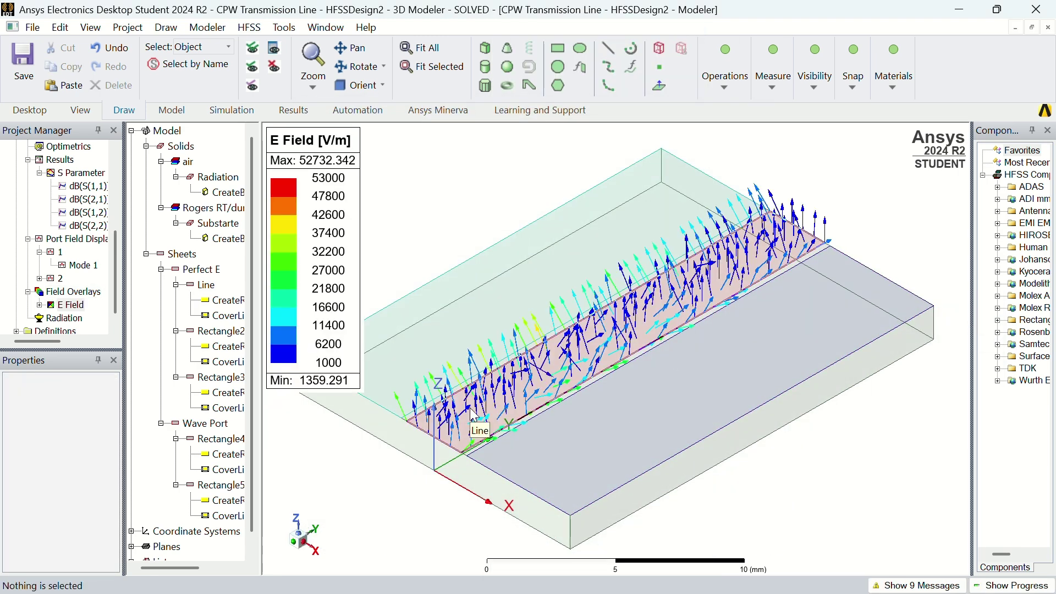
- Animate the E-field vector plot over phase, then close the player
{"action": "left_click", "coordinate": [90, 27]}
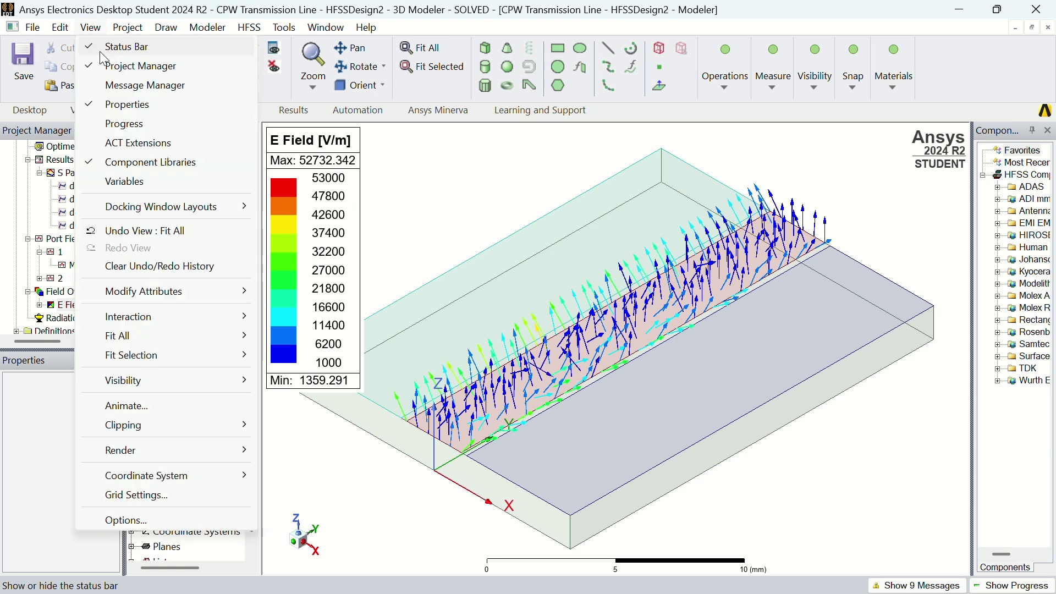
{"action": "left_click", "coordinate": [132, 405]}
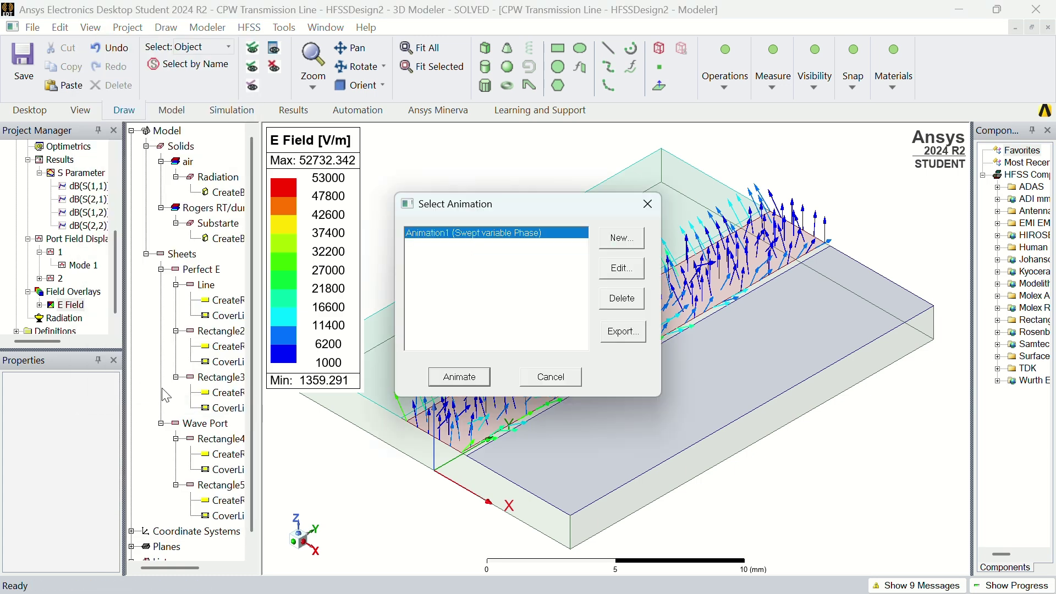
{"action": "left_click", "coordinate": [459, 377]}
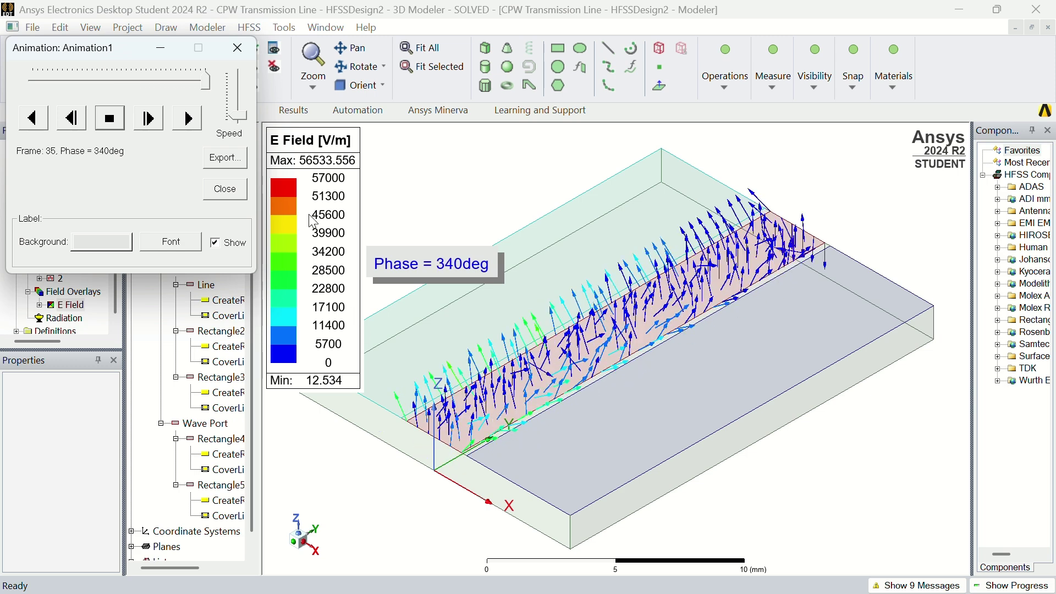
{"action": "left_click", "coordinate": [246, 52]}
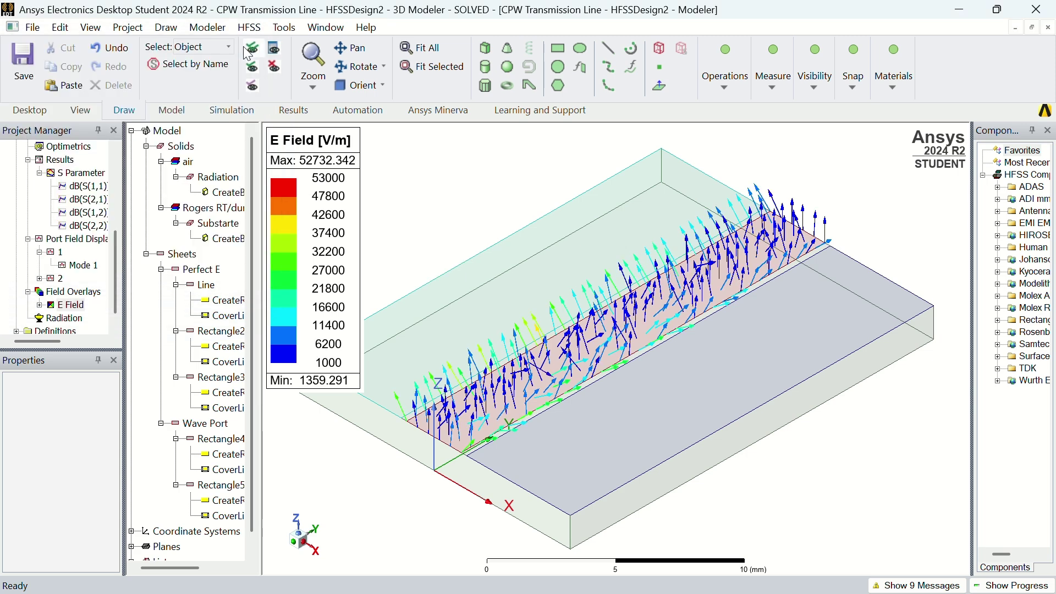
- Delete the E Field vector overlay and add a Vector_H field plot on the Line sheet
{"action": "left_click", "coordinate": [77, 305]}
{"action": "key", "text": "Delete"}
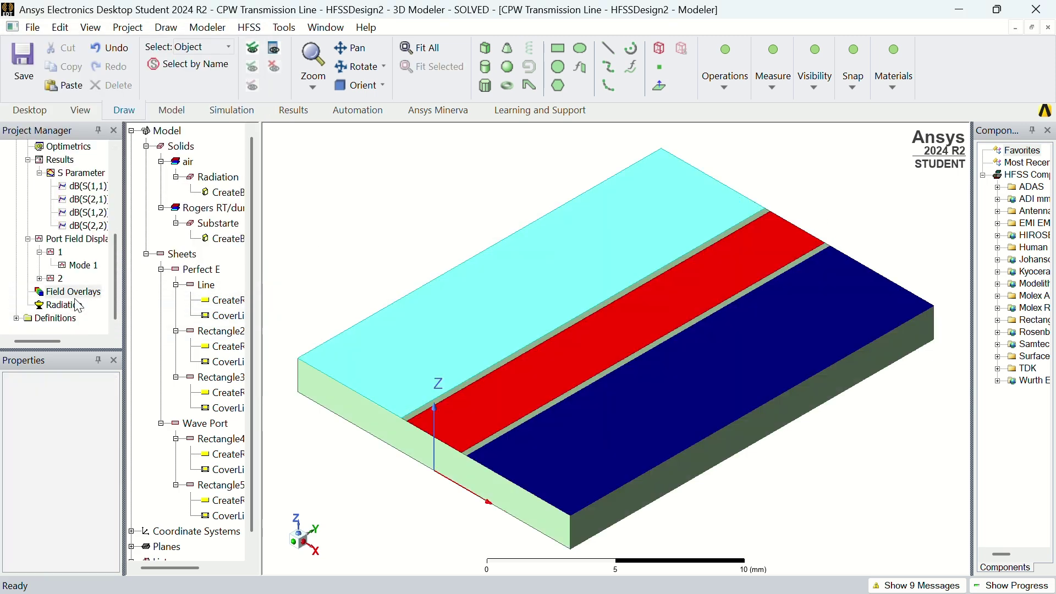
{"action": "left_click", "coordinate": [468, 418]}
{"action": "right_click", "coordinate": [468, 420]}
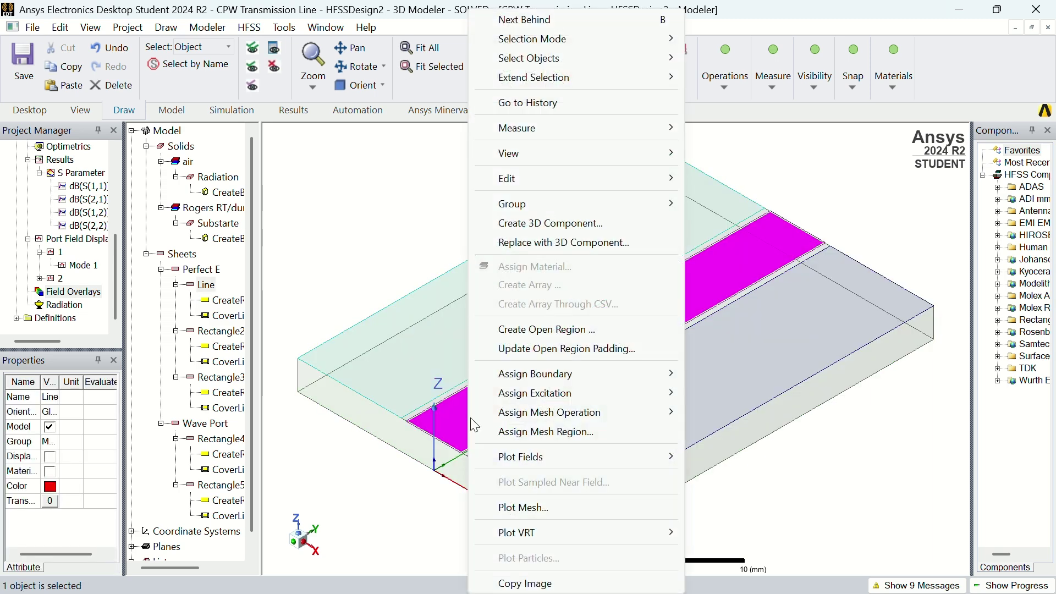
{"action": "mouse_move", "coordinate": [532, 458]}
{"action": "mouse_move", "coordinate": [837, 322]}
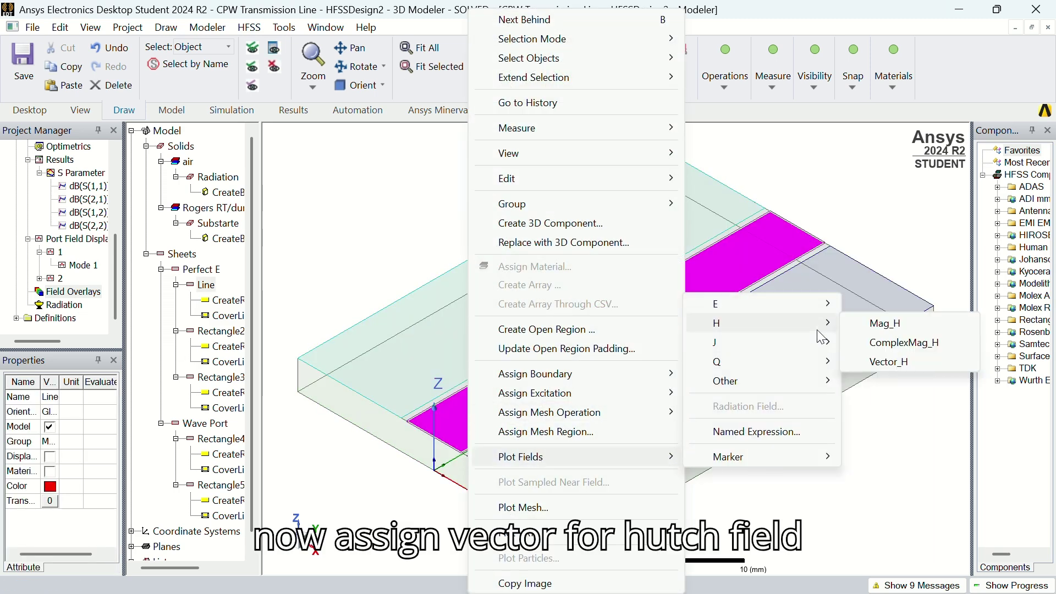
{"action": "left_click", "coordinate": [902, 366]}
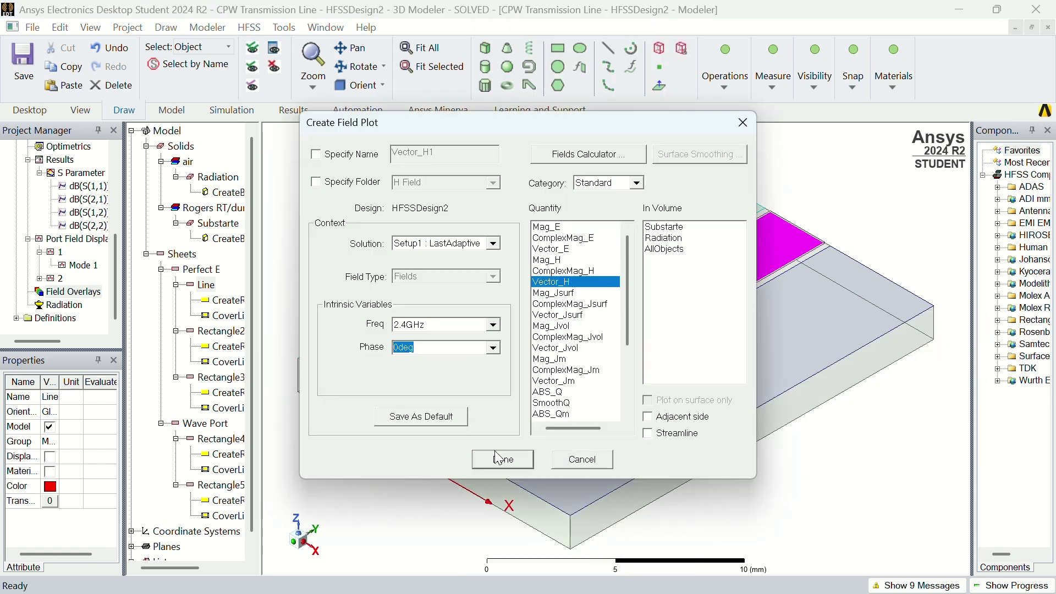
{"action": "left_click", "coordinate": [499, 458]}
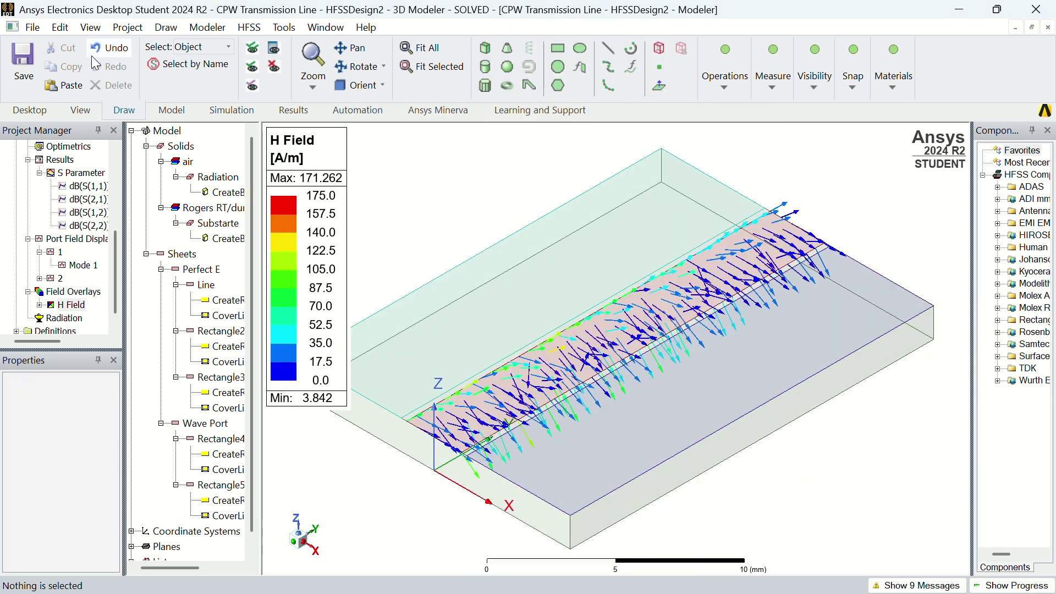
- Animate the H-field vectors through phase, then close the animation window
{"action": "left_click", "coordinate": [91, 27]}
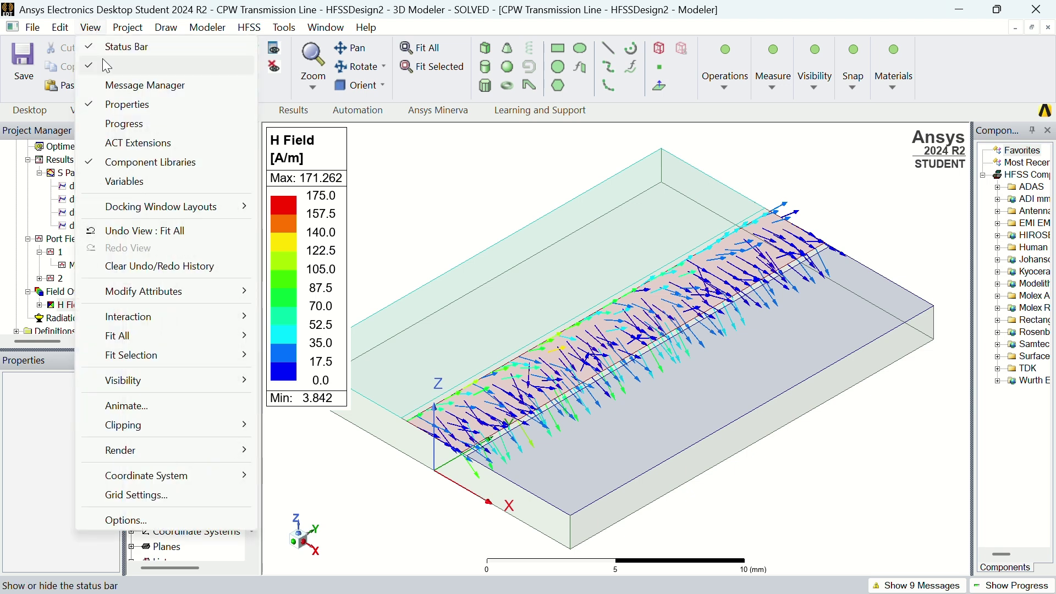
{"action": "left_click", "coordinate": [156, 401]}
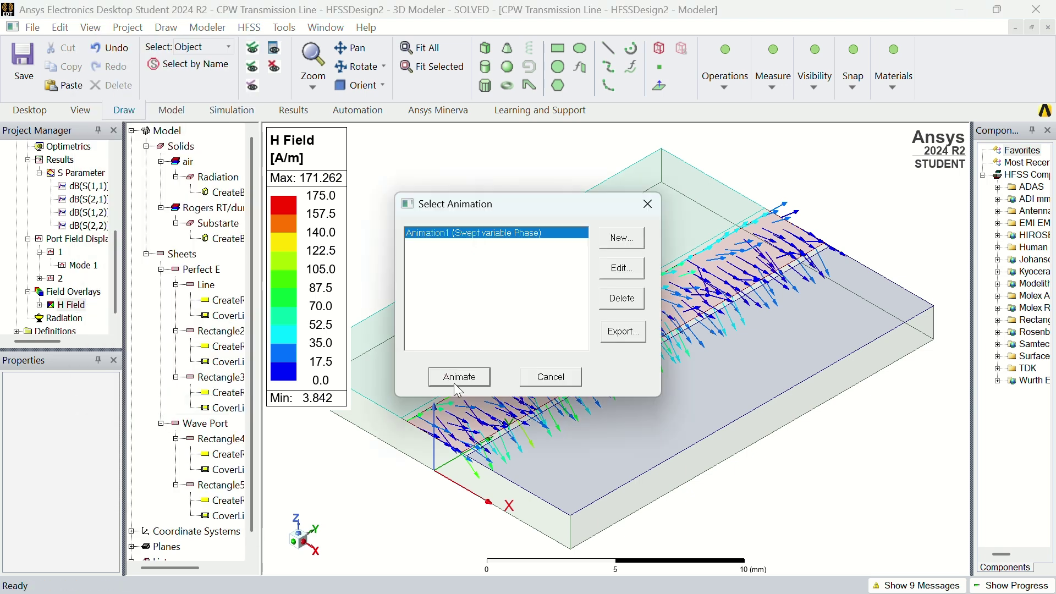
{"action": "left_click", "coordinate": [457, 385]}
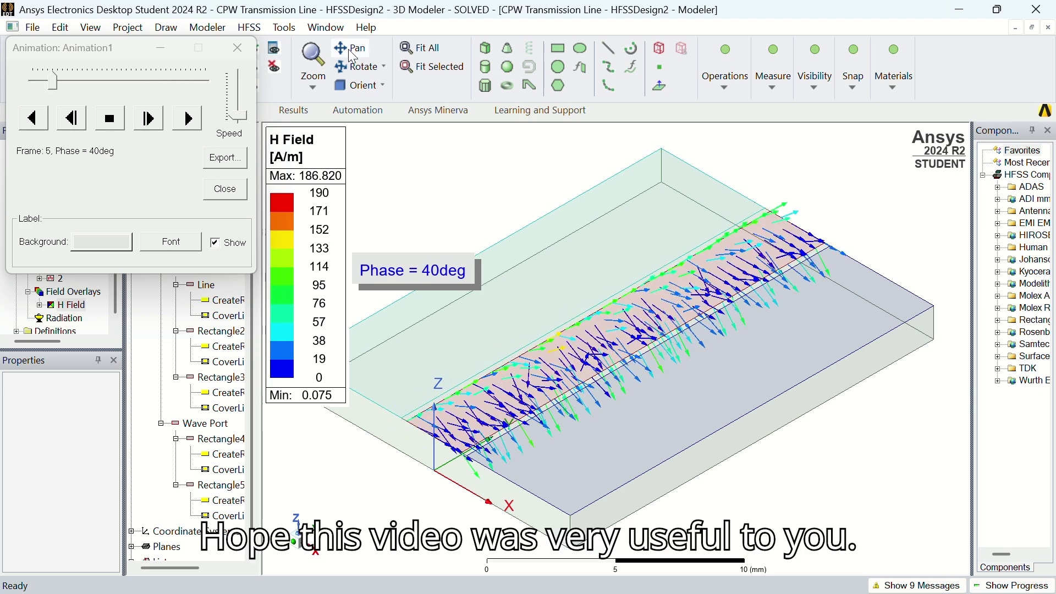
{"action": "left_click", "coordinate": [243, 60]}
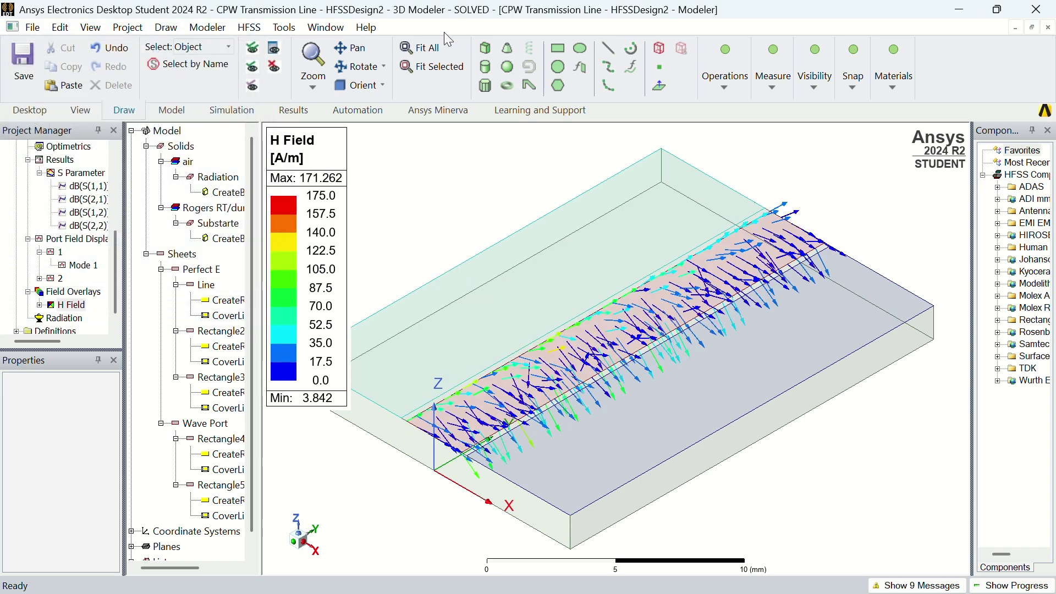